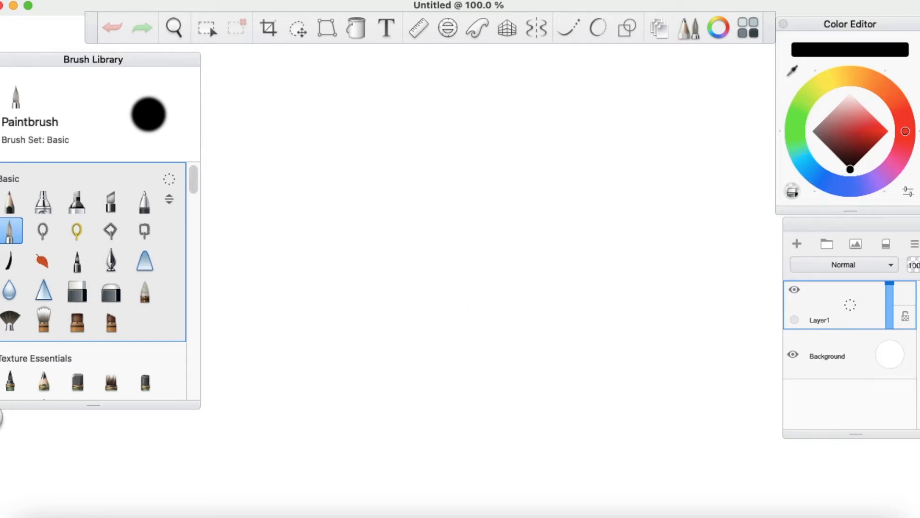
Create a new empty FlipBook with the HD (1280 x 720) preset, 24 frames per second and 240 frames.
left_click(103, 0)
mouse_move(170, 24)
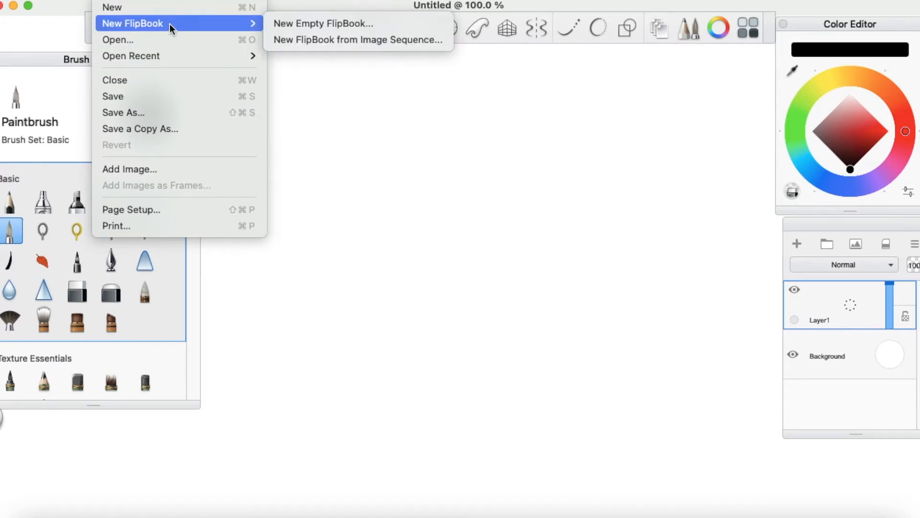
left_click(330, 23)
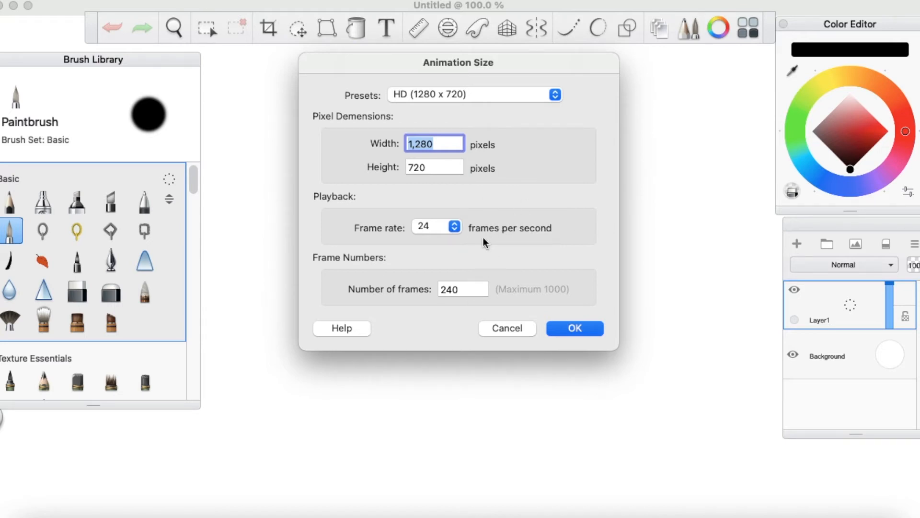
left_click(454, 229)
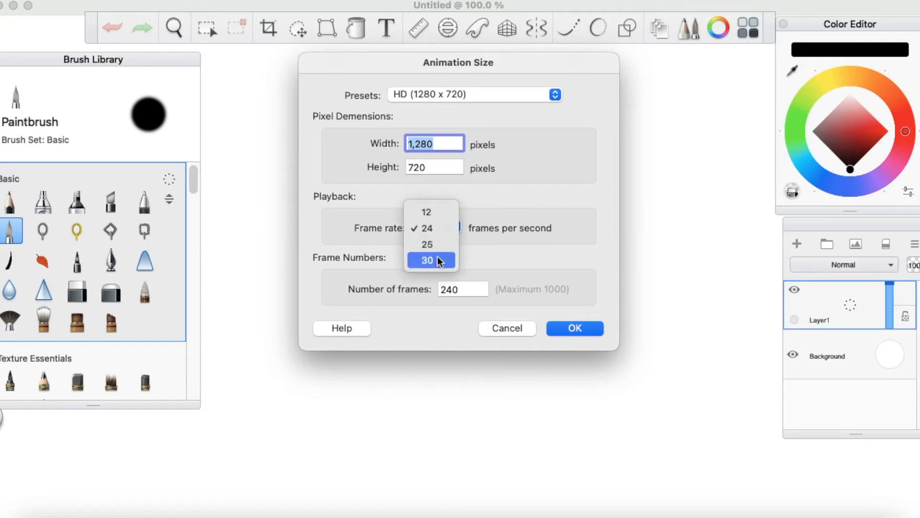
left_click(445, 233)
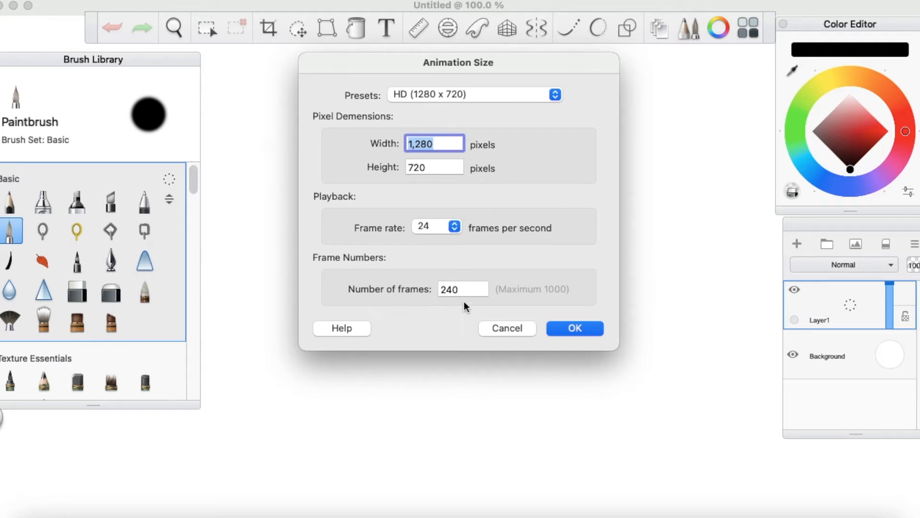
left_click(563, 329)
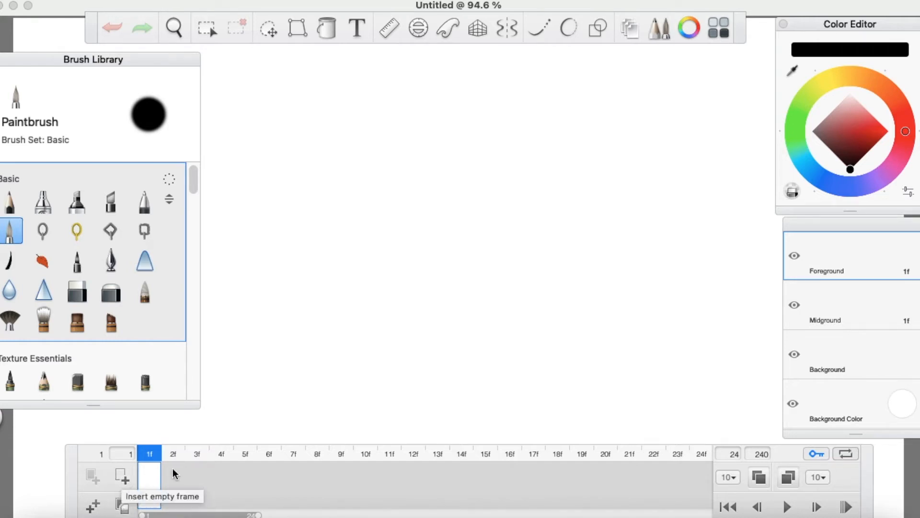
Draw a small black circle near the canvas's upper middle on frame 1, using a shrunken, repositioned ellipse guide.
left_click(418, 30)
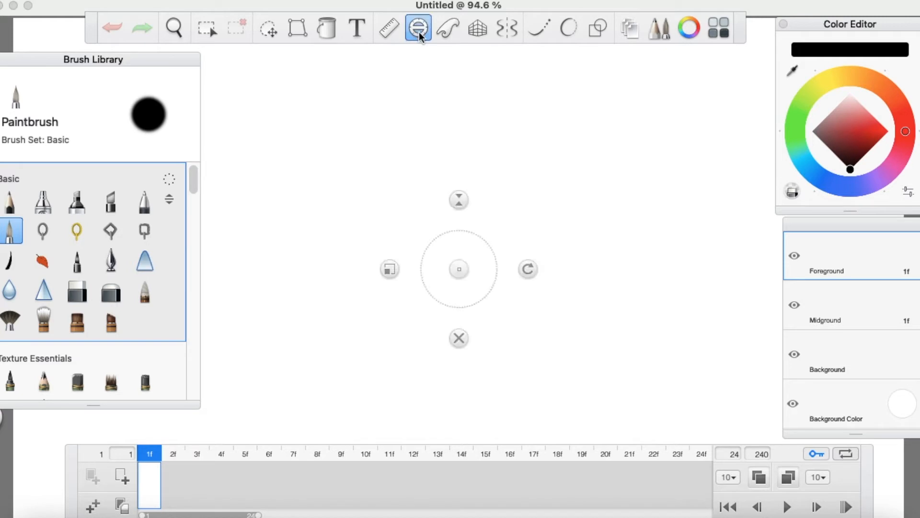
mouse_move(460, 203)
left_mouse_down()
mouse_move(459, 213)
mouse_move(460, 204)
left_mouse_up()
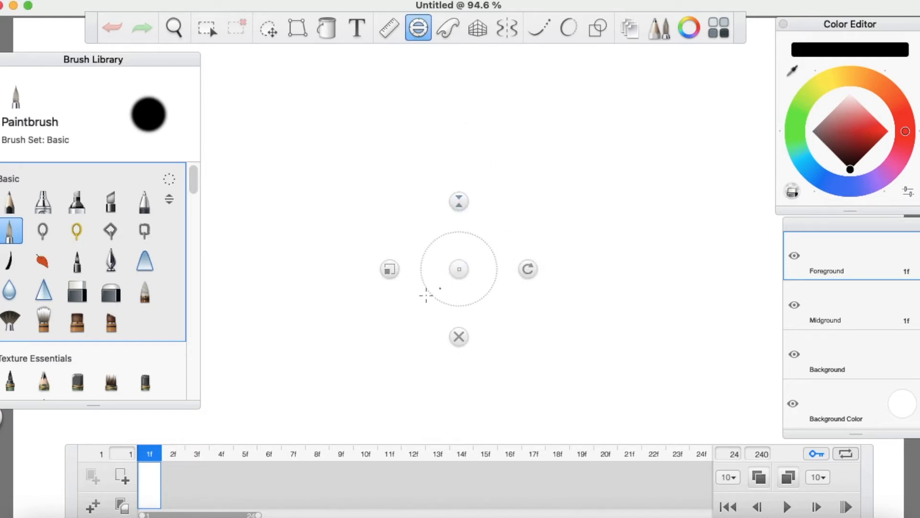
left_click_drag(394, 267, 411, 269)
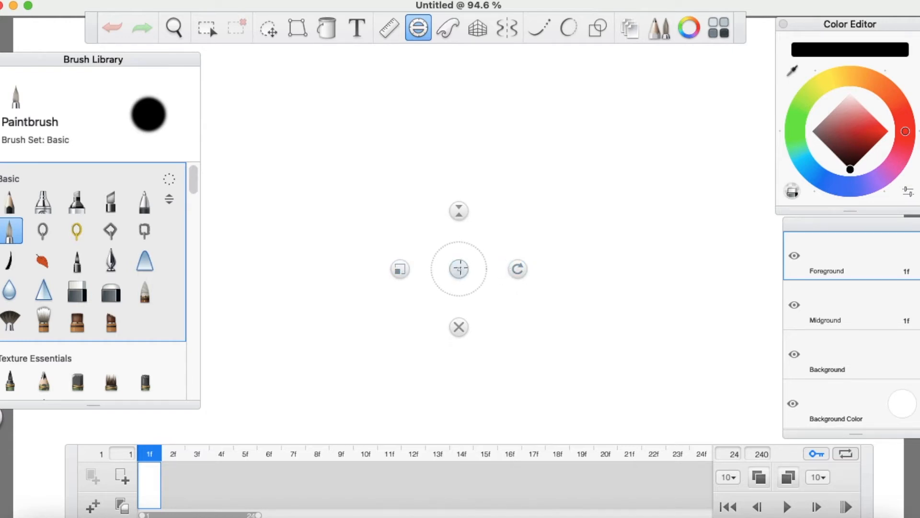
left_click_drag(459, 269, 439, 135)
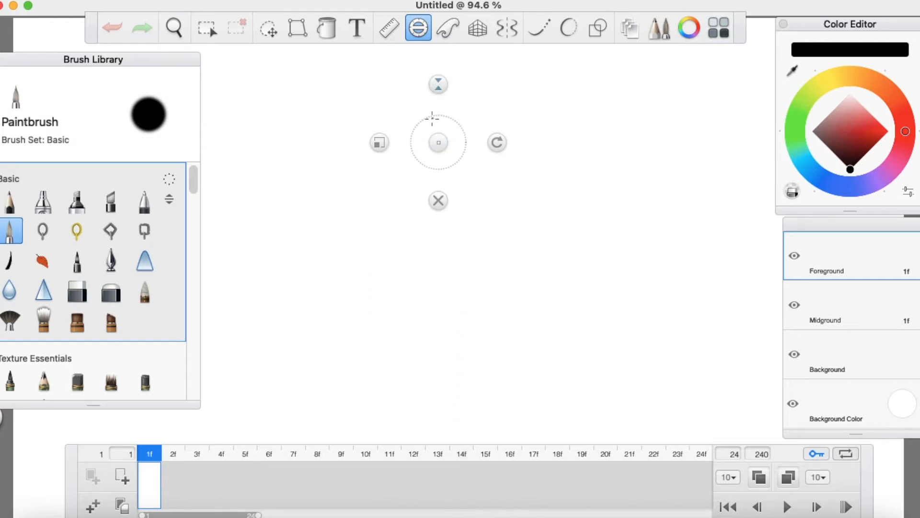
mouse_move(434, 118)
left_mouse_down()
mouse_move(410, 143)
mouse_move(468, 166)
mouse_move(431, 111)
mouse_move(418, 168)
mouse_move(469, 152)
left_mouse_up()
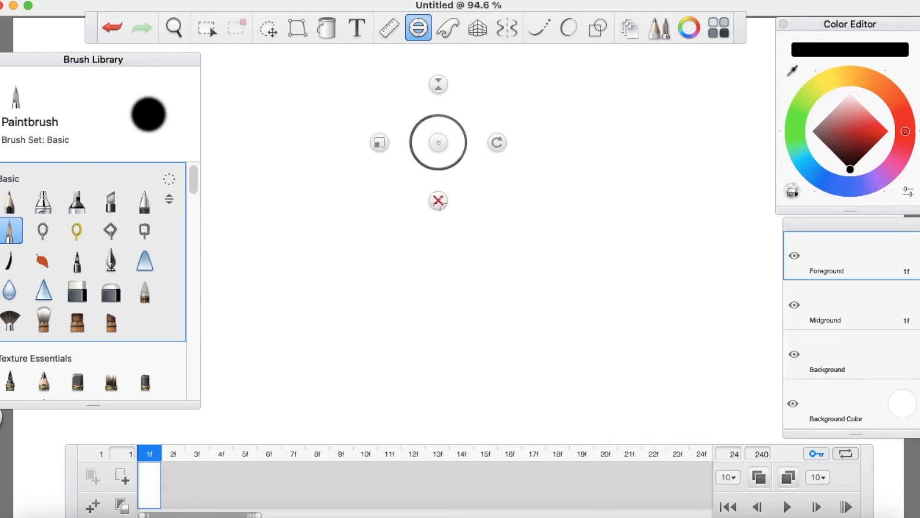
left_click(439, 200)
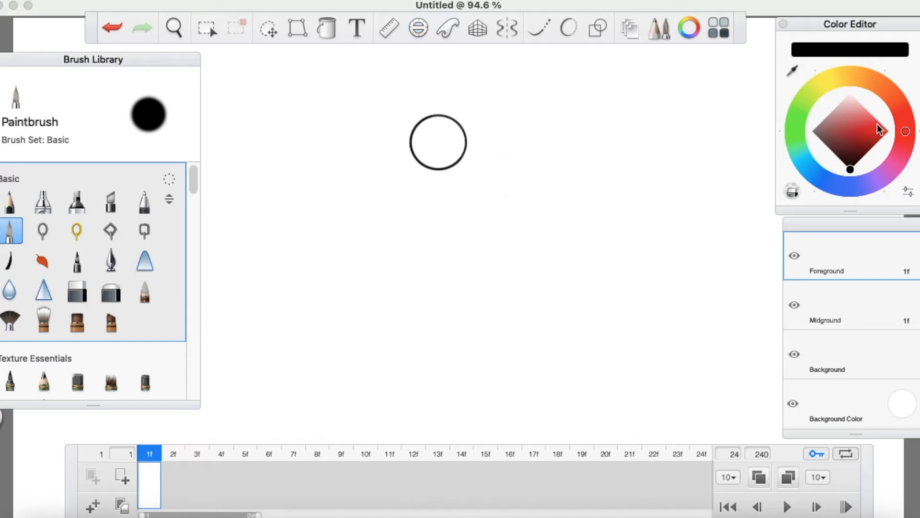
Fill the circle on frame 1 with a solid dark blue.
left_click(826, 171)
left_click_drag(838, 167, 873, 146)
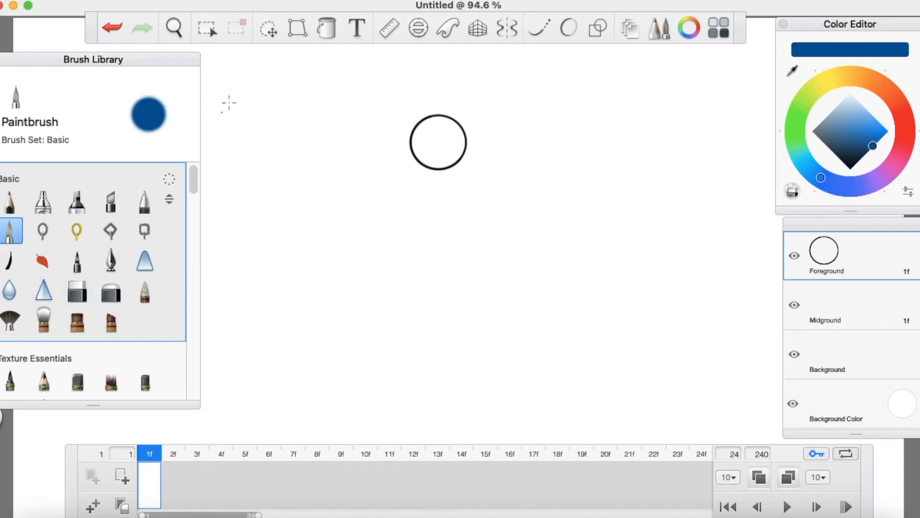
left_click(319, 30)
left_click(454, 152)
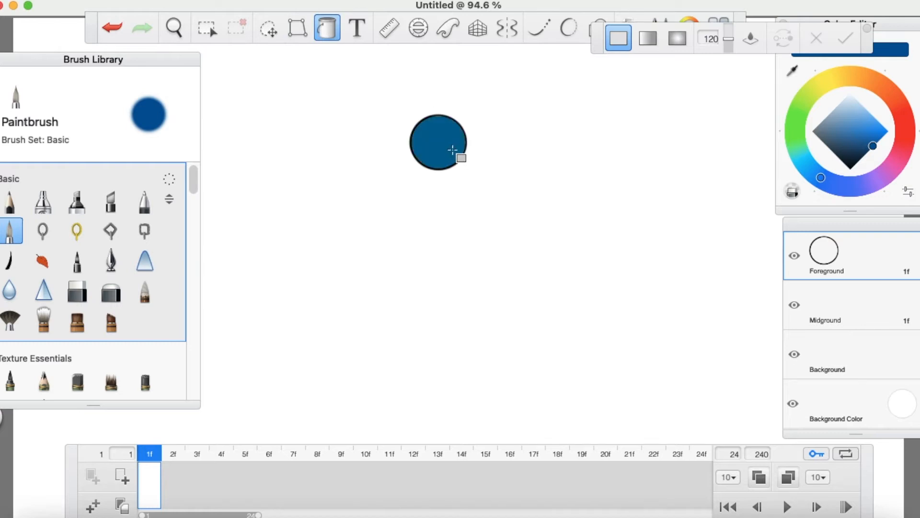
left_click(847, 40)
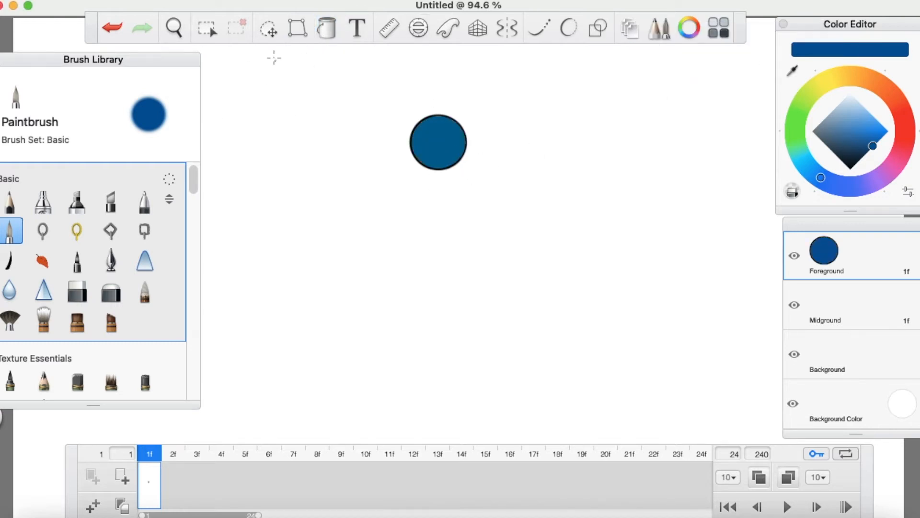
left_click(268, 30)
left_click_drag(216, 109, 405, 190)
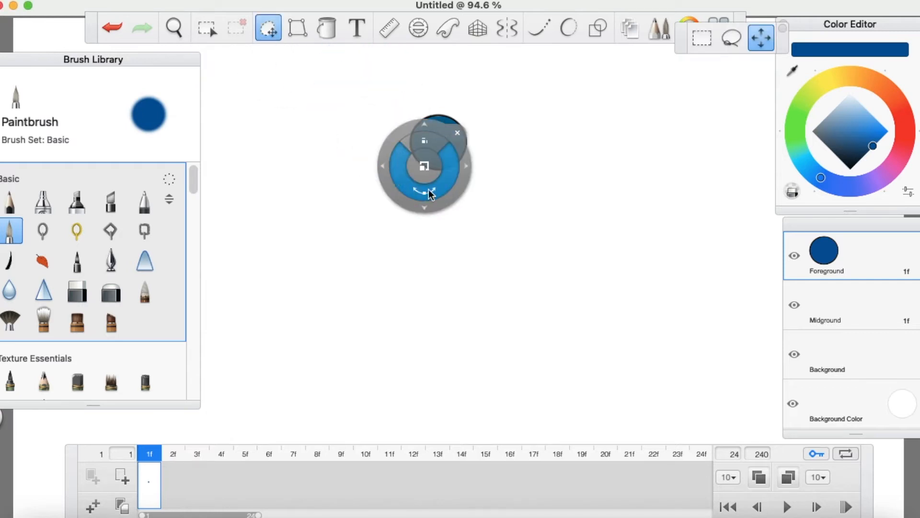
left_click_drag(460, 123, 759, 55)
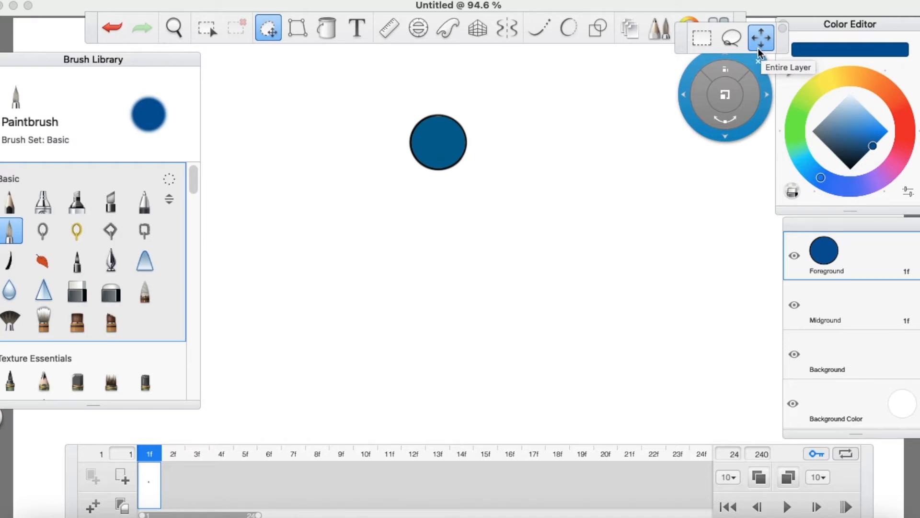
left_click_drag(692, 118, 523, 187)
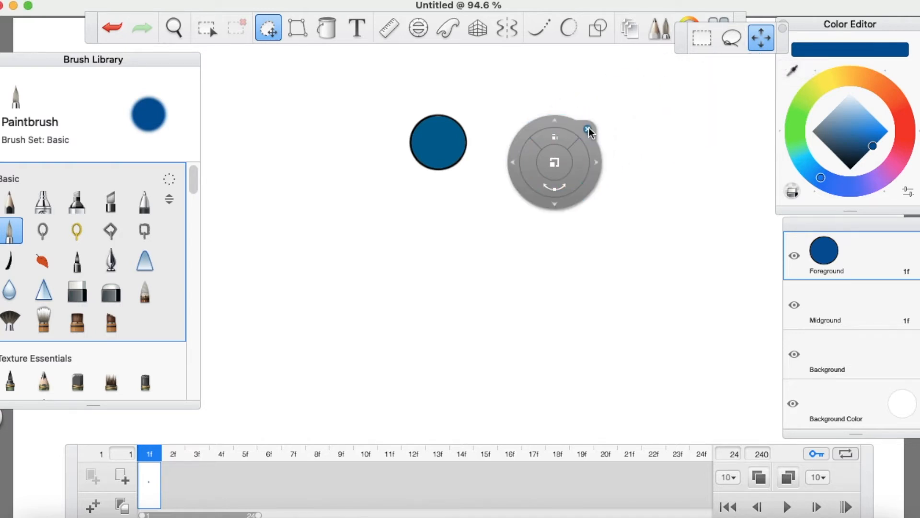
left_click(589, 131)
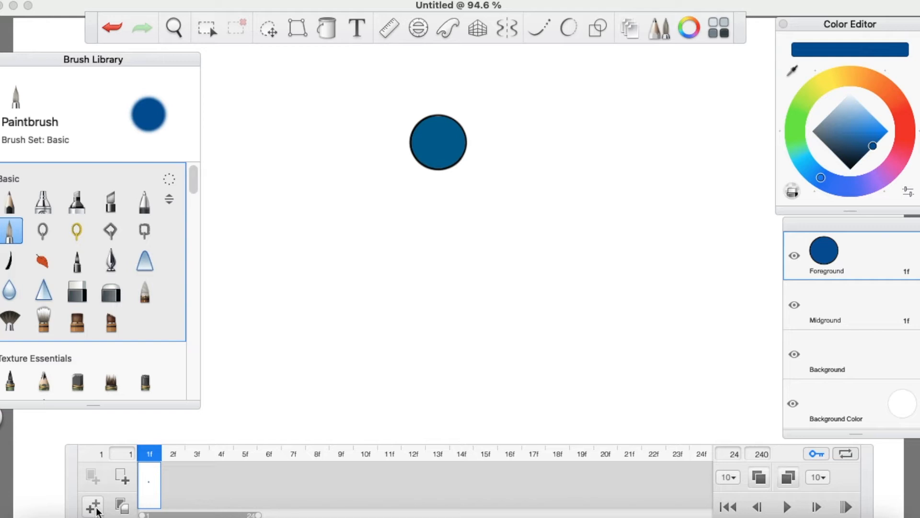
Duplicate frame 1 as frame 2 and turn on onion skin for the previous frames.
left_click(95, 509)
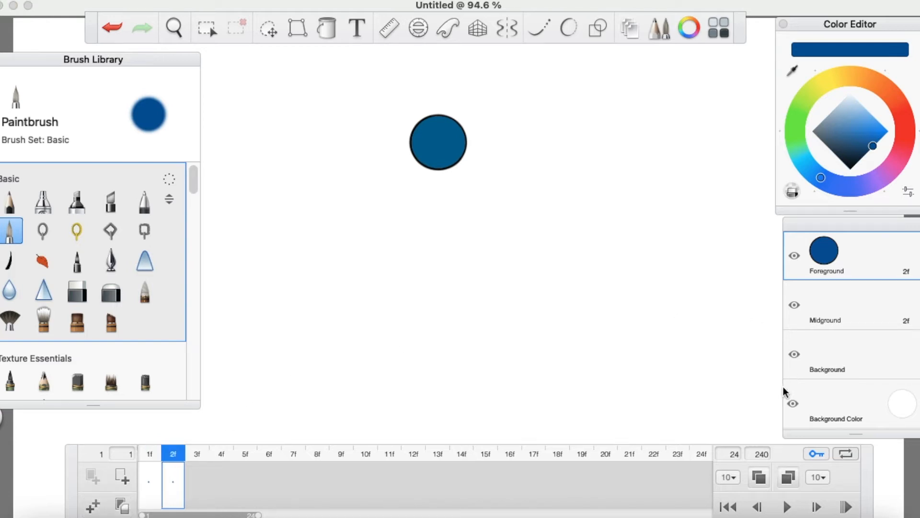
left_click(758, 479)
Move the ball on frame 2 slightly straight down so that it still overlaps most of the frame 1 ghost.
left_click(269, 30)
mouse_move(519, 140)
left_mouse_down()
mouse_move(529, 165)
mouse_move(523, 132)
left_mouse_up()
left_click_drag(508, 220, 509, 256)
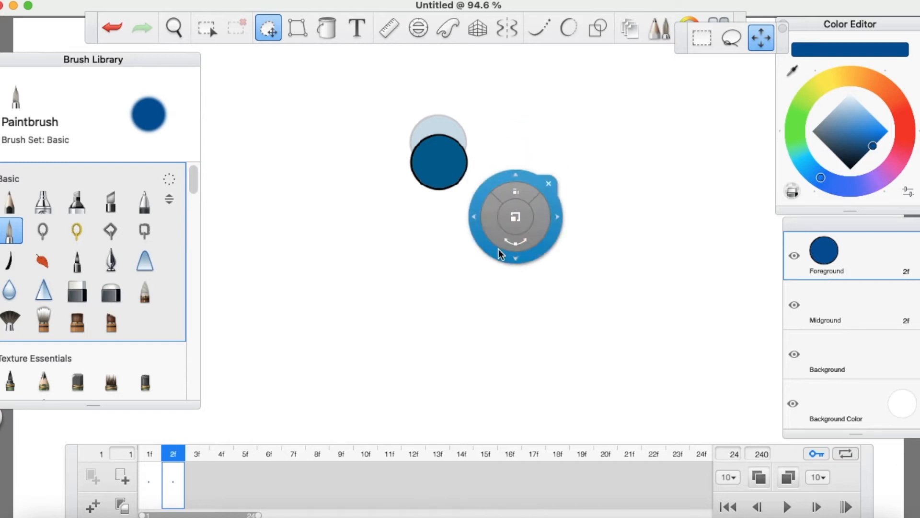
left_click_drag(499, 248, 492, 177)
left_click_drag(473, 138, 425, 133)
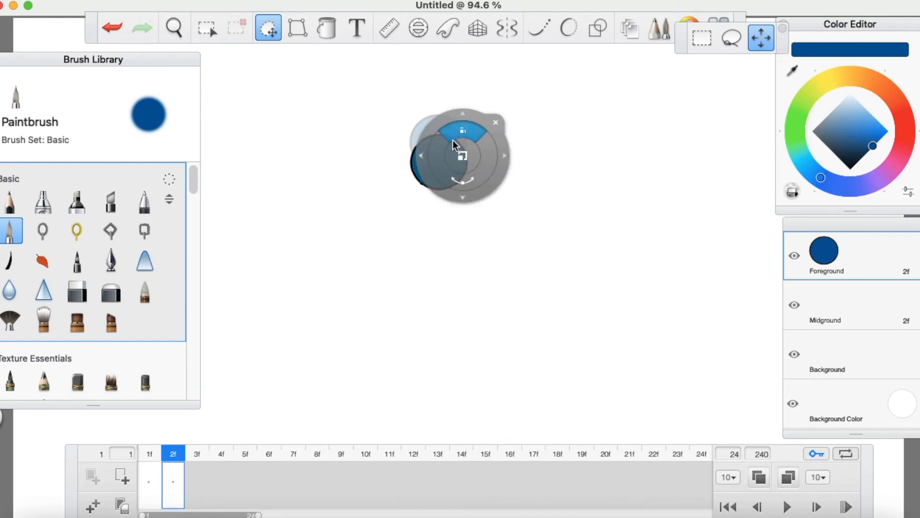
left_click_drag(477, 116, 476, 110)
left_click(497, 119)
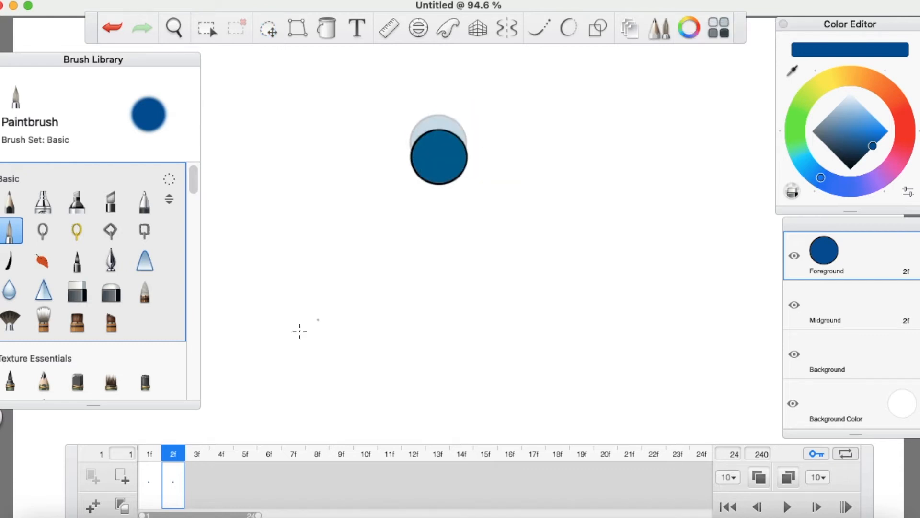
Duplicate frame 2 as frame 3, lowering the ball further and stretching it slightly vertically.
left_click(93, 505)
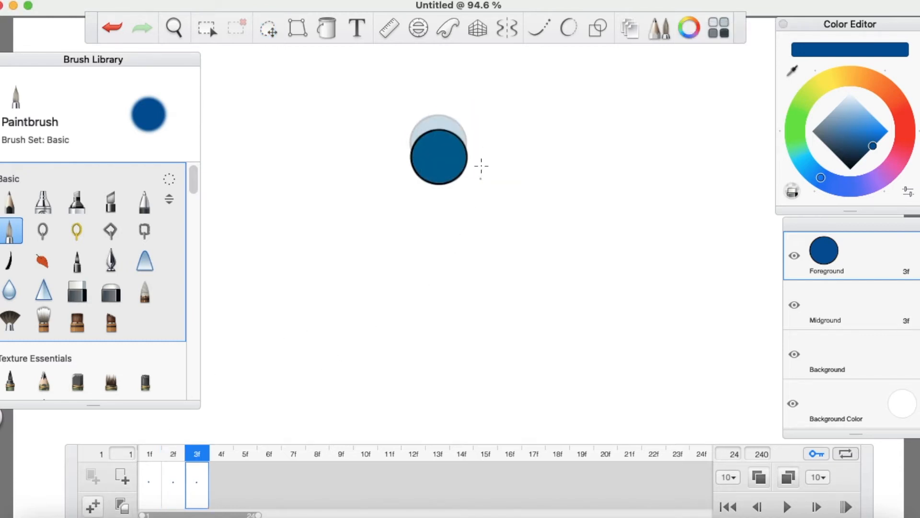
left_click(274, 32)
left_click_drag(486, 88, 487, 104)
mouse_move(483, 101)
left_mouse_down()
mouse_move(476, 132)
mouse_move(484, 100)
left_mouse_up()
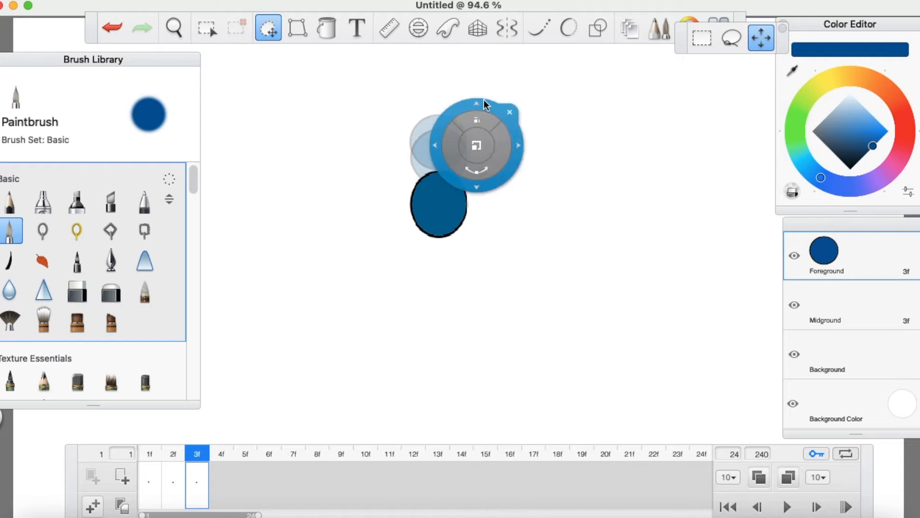
left_click(517, 110)
Duplicate frame 3 as frame 4, moving the ball further down and elongating it into a taller oval.
left_click(94, 506)
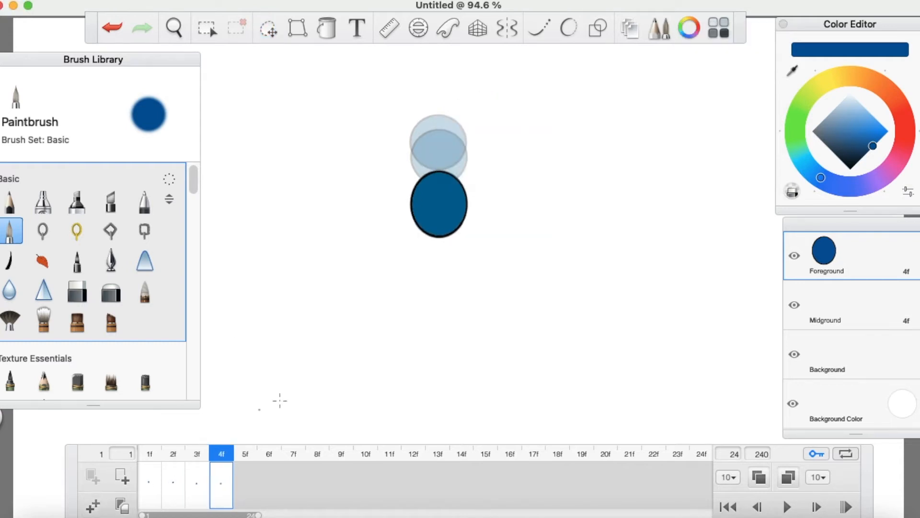
left_click(268, 28)
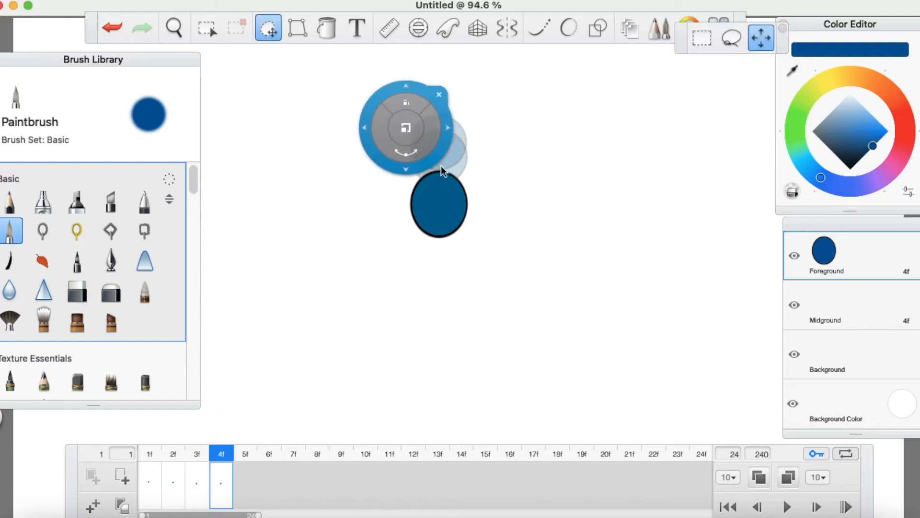
mouse_move(481, 168)
left_mouse_down()
mouse_move(485, 242)
mouse_move(483, 216)
mouse_move(468, 216)
mouse_move(488, 183)
left_mouse_up()
left_click(526, 170)
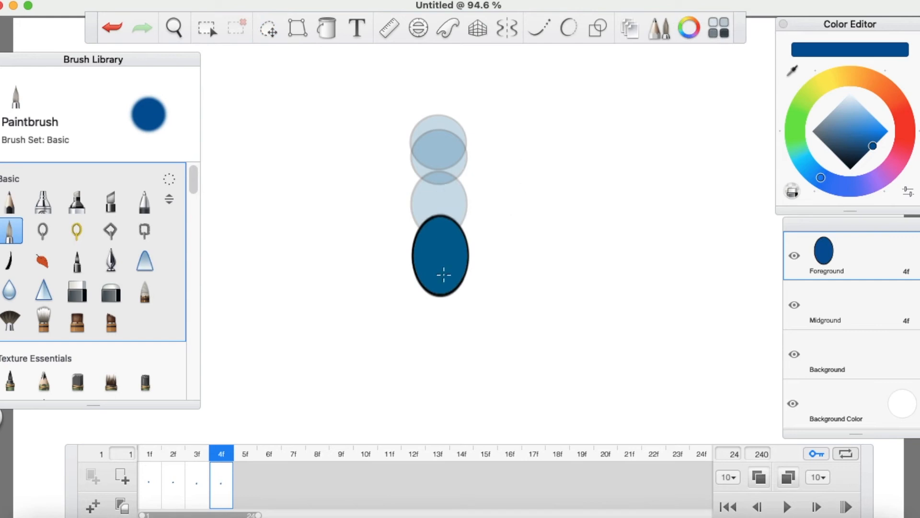
Duplicate frame 4 as frame 5, placing the ball just below the previous ghost and stretching it a little taller.
left_click(98, 508)
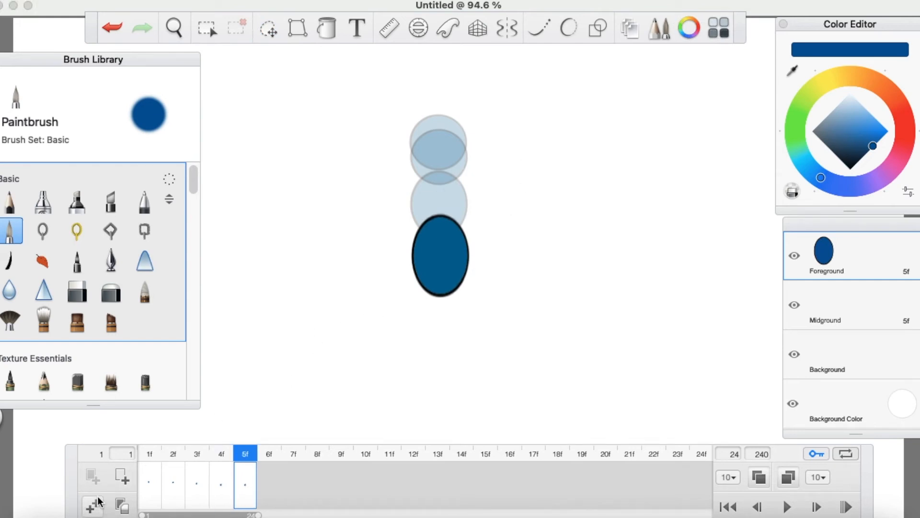
left_click(273, 33)
left_click_drag(516, 195, 517, 271)
left_click(542, 274)
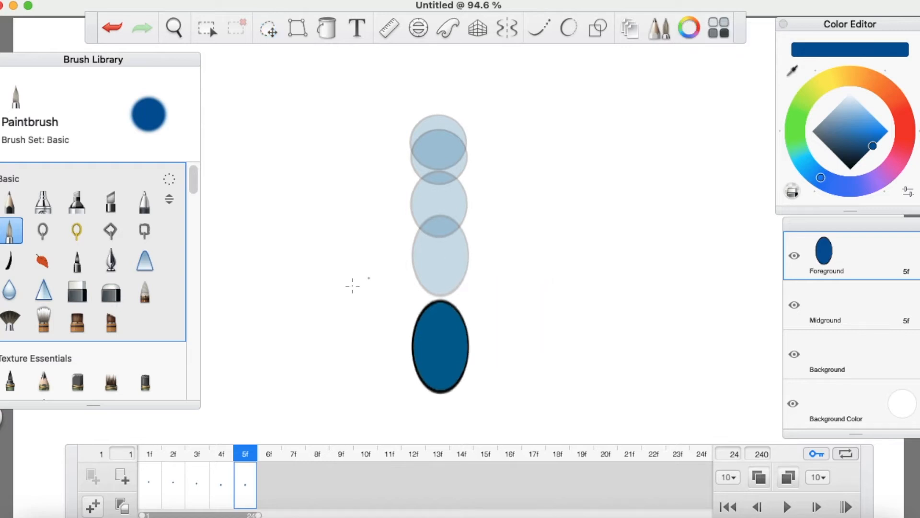
Duplicate frame 5 as frame 6 and move the oval down to the ground position just above the timeline.
left_click(93, 505)
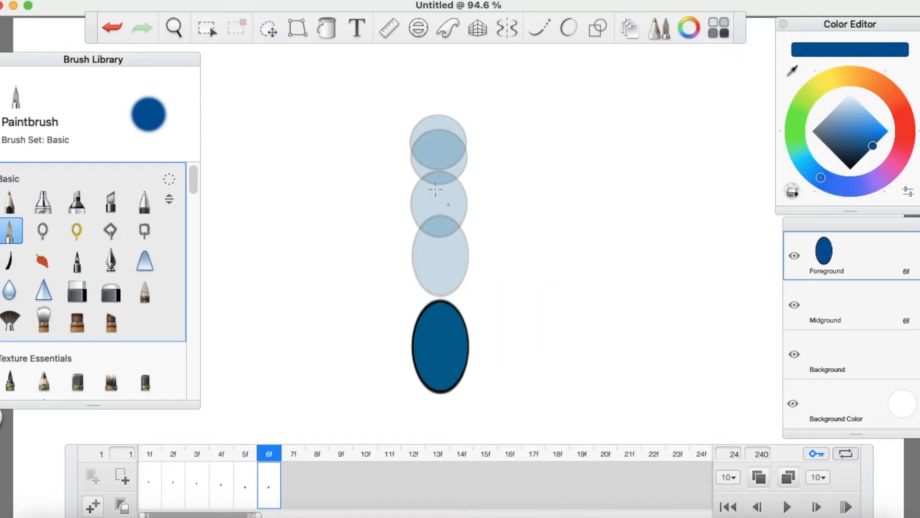
left_click(266, 30)
left_click_drag(490, 204, 490, 257)
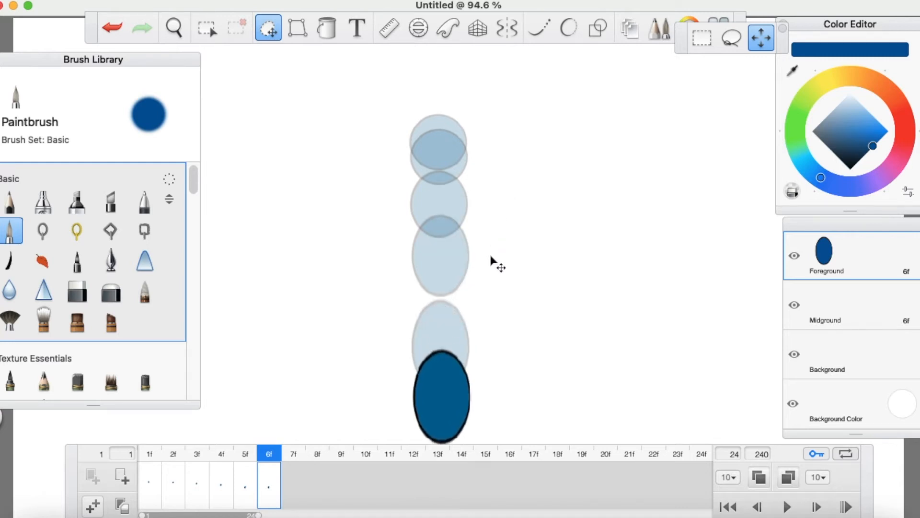
left_click(510, 259)
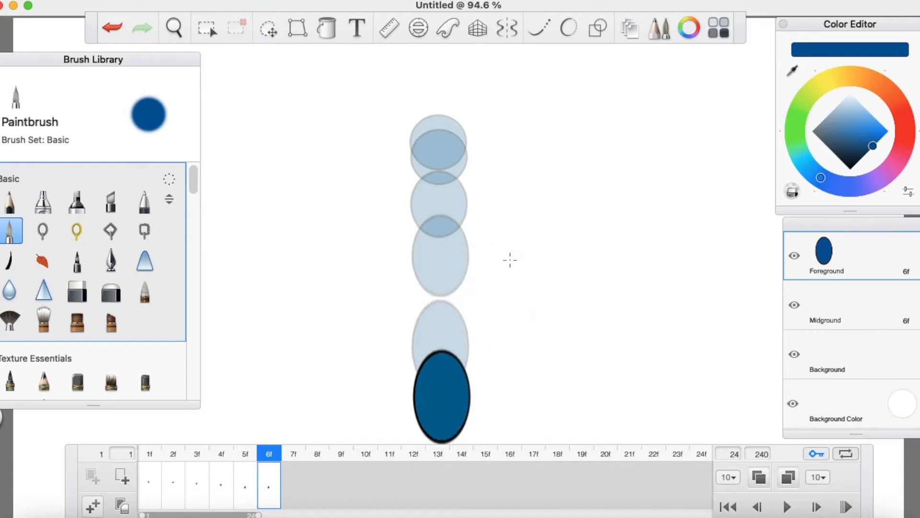
Duplicate frame 6 as frame 7 and compress the oval vertically into a round ball resting at the same ground level.
left_click(99, 505)
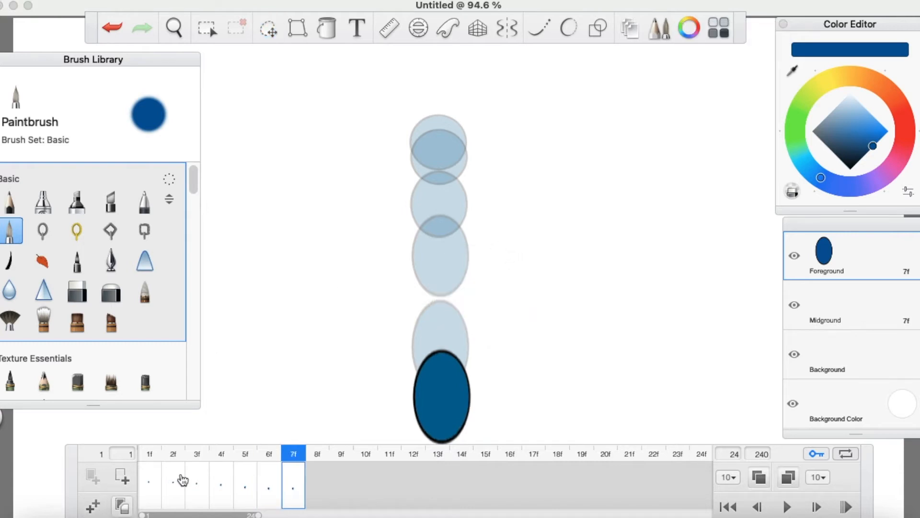
left_click(268, 29)
left_click_drag(491, 238, 499, 315)
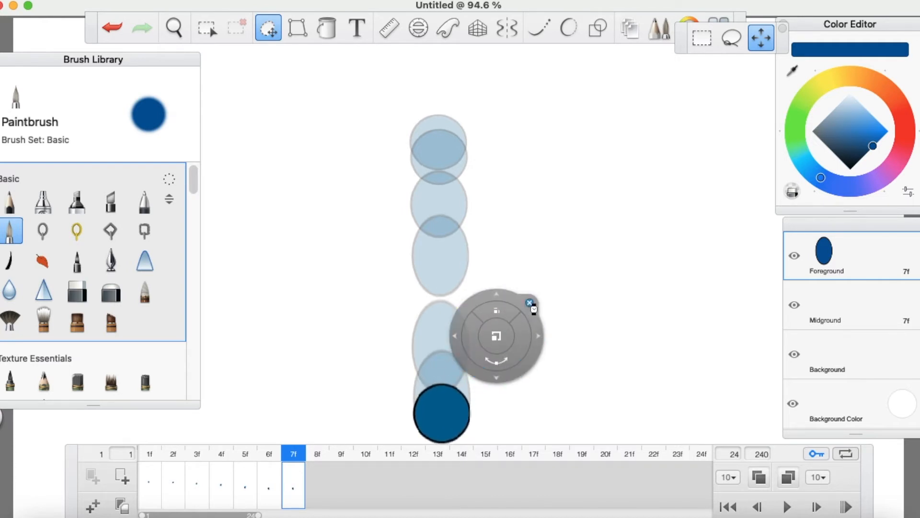
left_click(529, 303)
Duplicate frame 7 as frame 8 and squash the ball slightly flatter, keeping it at ground level.
left_click(100, 508)
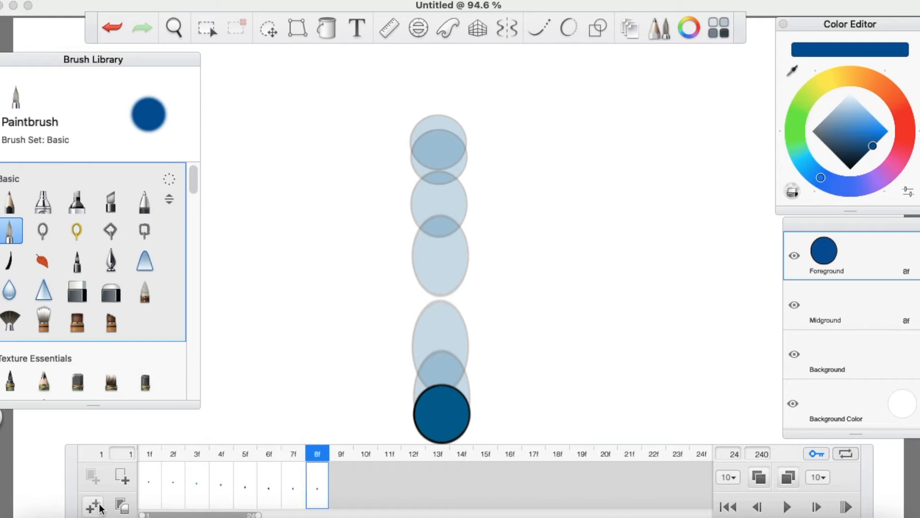
left_click(277, 34)
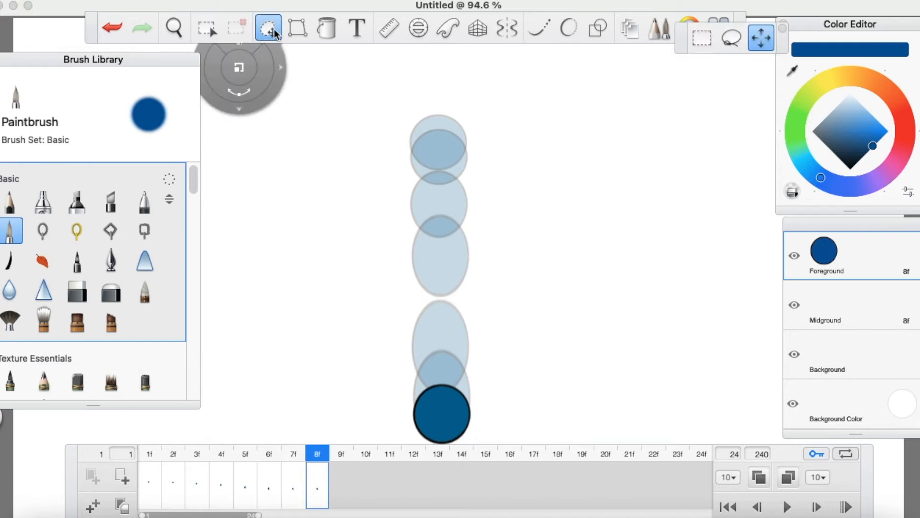
left_click_drag(569, 243, 572, 263)
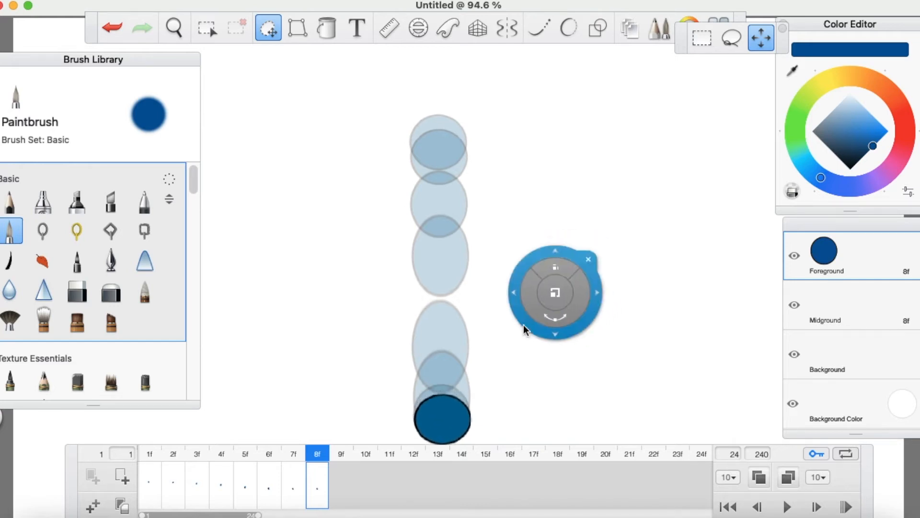
left_click(587, 260)
Duplicate frame 8 as frame 9 and flatten the ball into a wide oval resting on the ground.
left_click(94, 506)
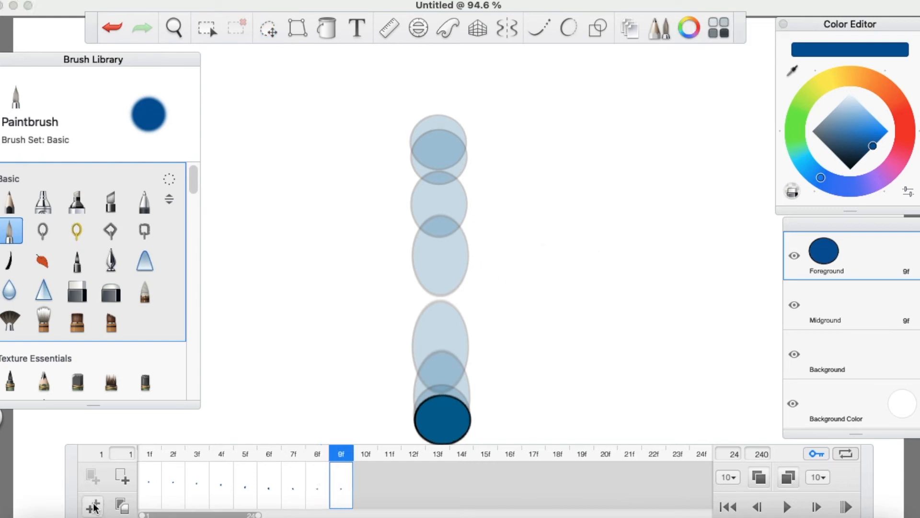
left_click(269, 30)
left_click_drag(487, 258, 492, 287)
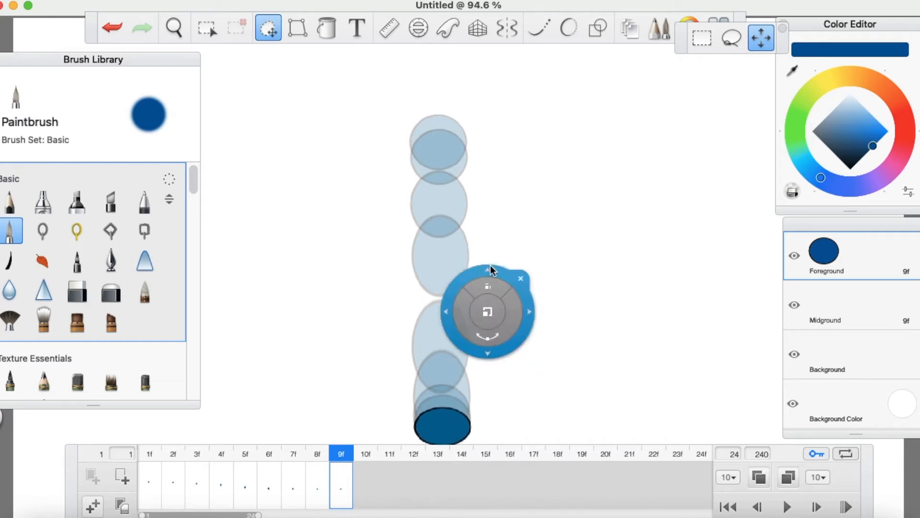
left_click(662, 318)
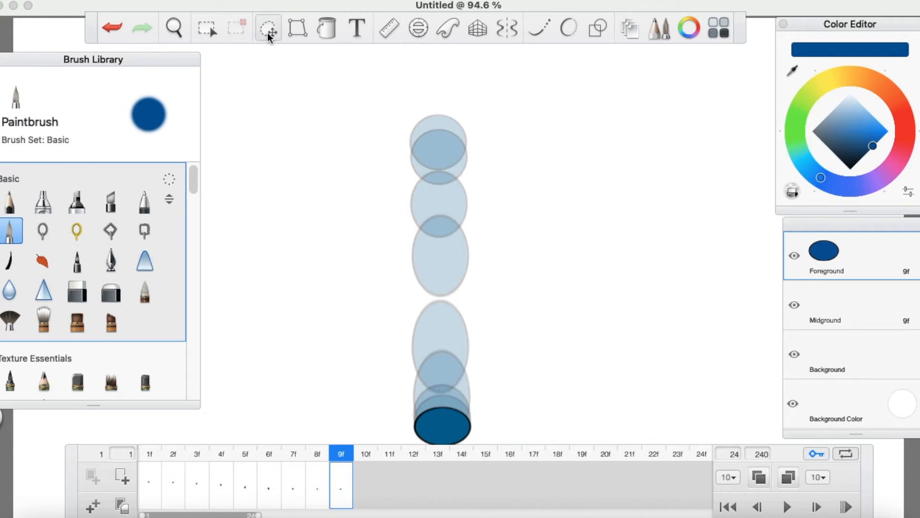
Duplicate frame 9 as frame 10 and squash the oval to its flattest shape at the ground position.
left_click(94, 507)
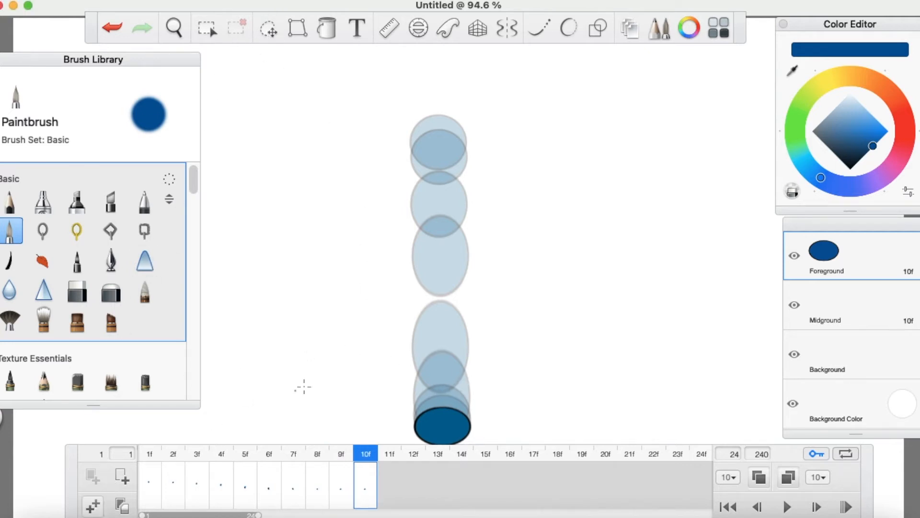
left_click(268, 28)
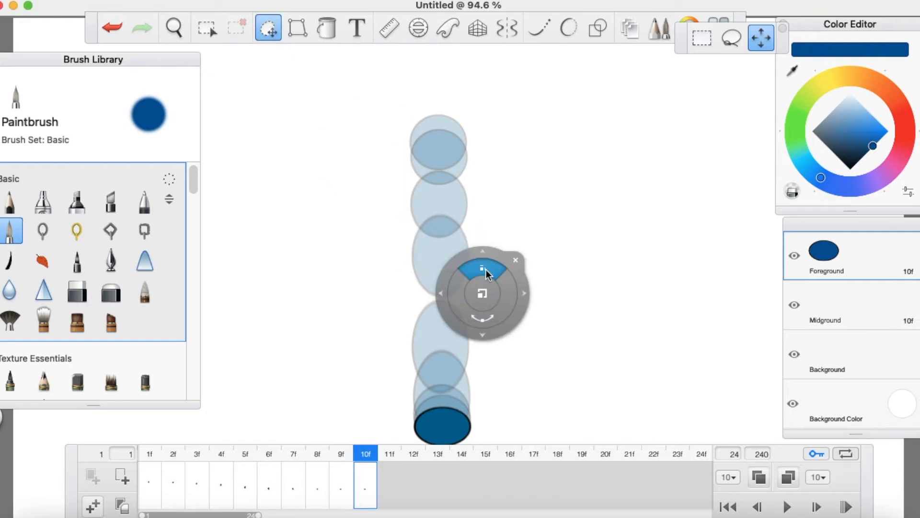
left_click_drag(485, 267, 494, 292)
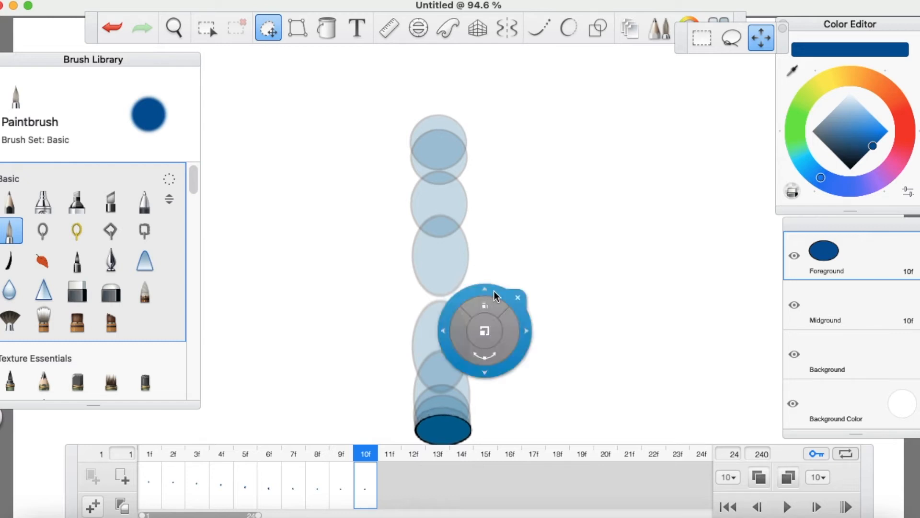
left_click(518, 297)
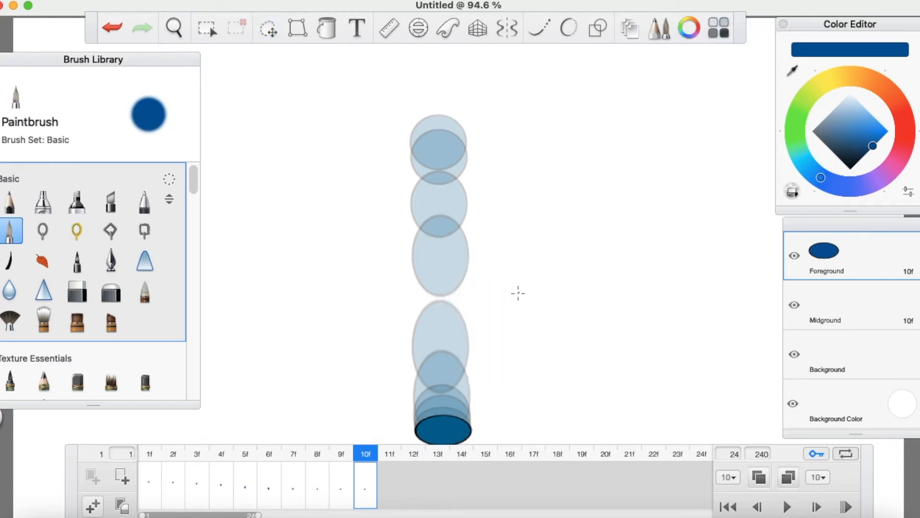
Duplicate frame 10 as frame 11 and stretch the flattened oval taller so the ball begins recovering from the squash.
left_click(96, 509)
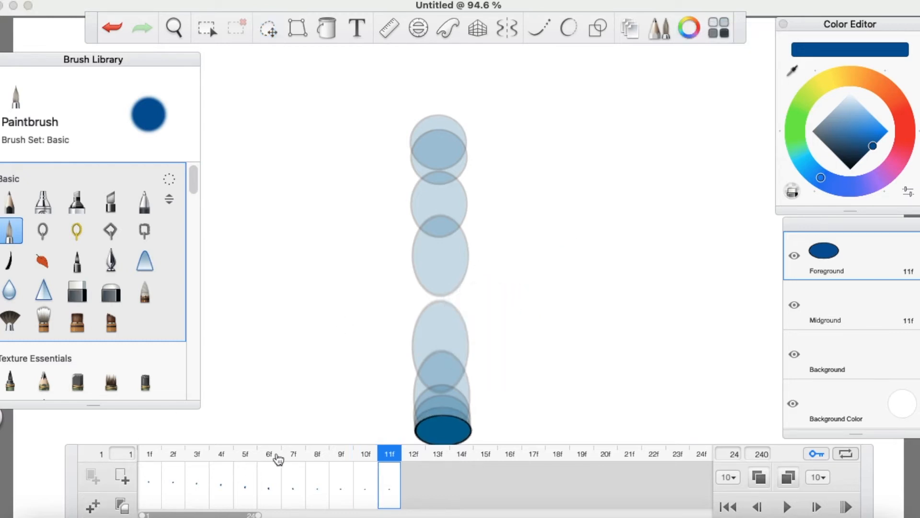
left_click(267, 30)
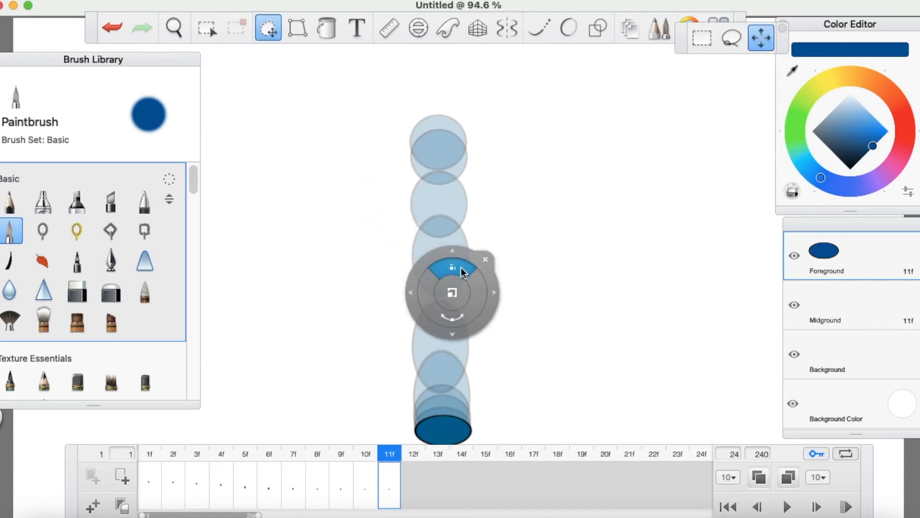
left_click_drag(461, 268, 460, 263)
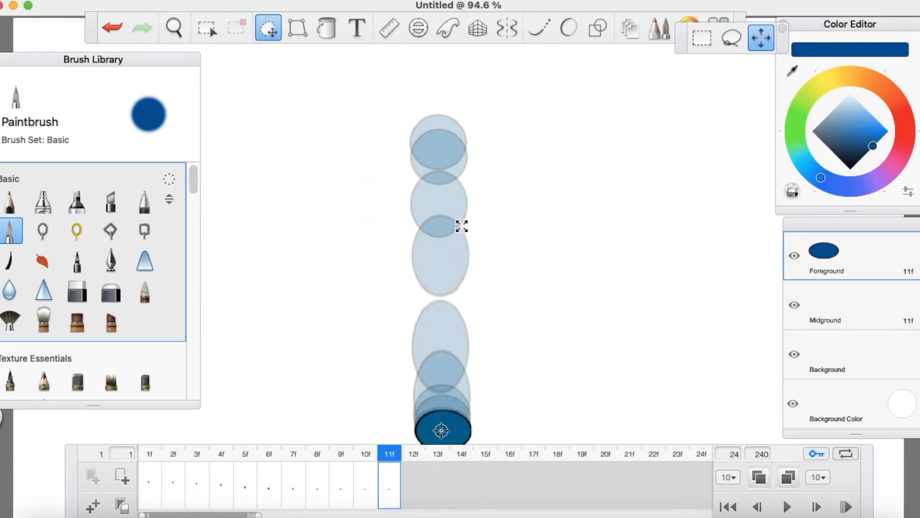
left_click_drag(459, 221, 463, 188)
left_click(494, 190)
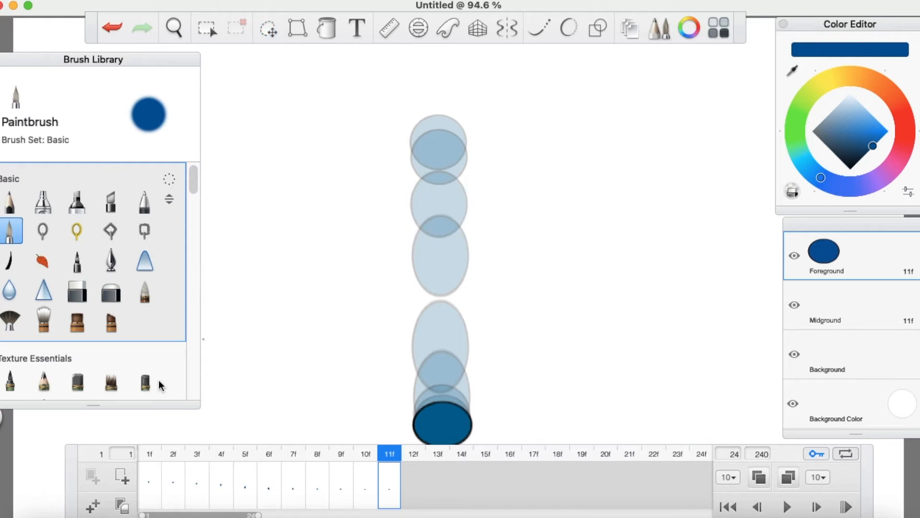
Duplicate frame 11 as frame 12, stretching the oval back into a nearly round ball and raising it slightly off the ground.
left_click(92, 506)
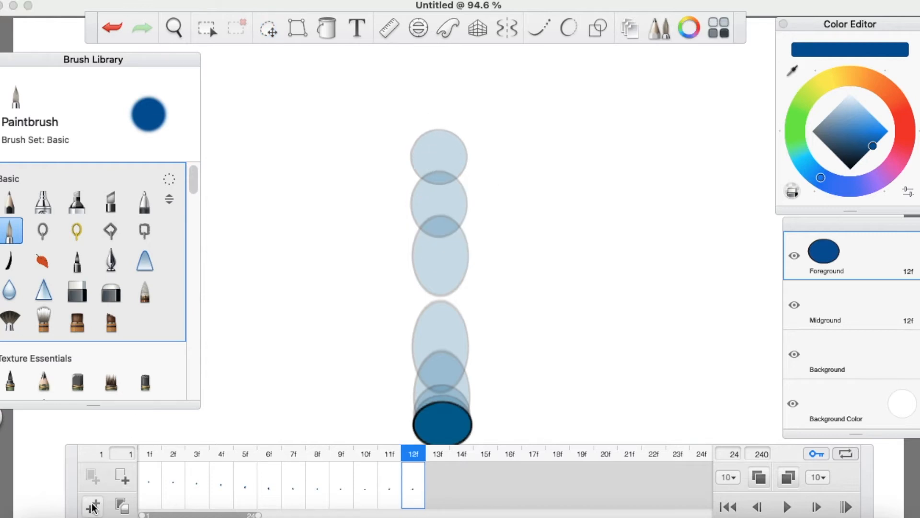
left_click(267, 30)
left_click_drag(472, 230, 480, 185)
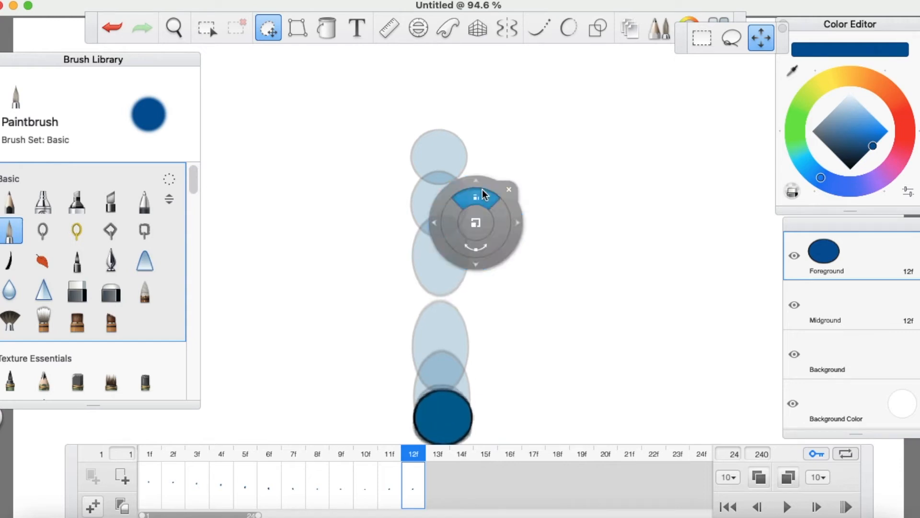
left_click_drag(526, 146, 506, 134)
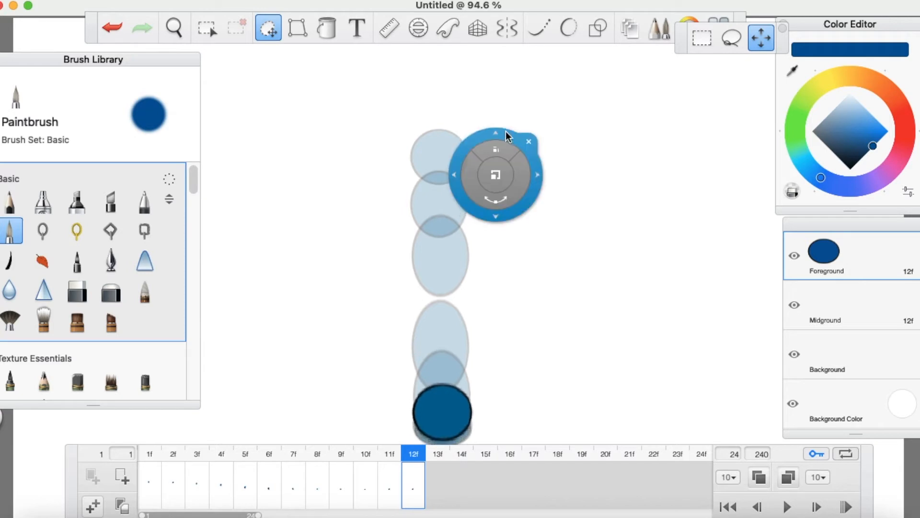
left_click(528, 141)
Duplicate frame 12 as frame 13, raising the ball above the ground ghosts and stretching it into a slightly tall oval.
left_click(94, 505)
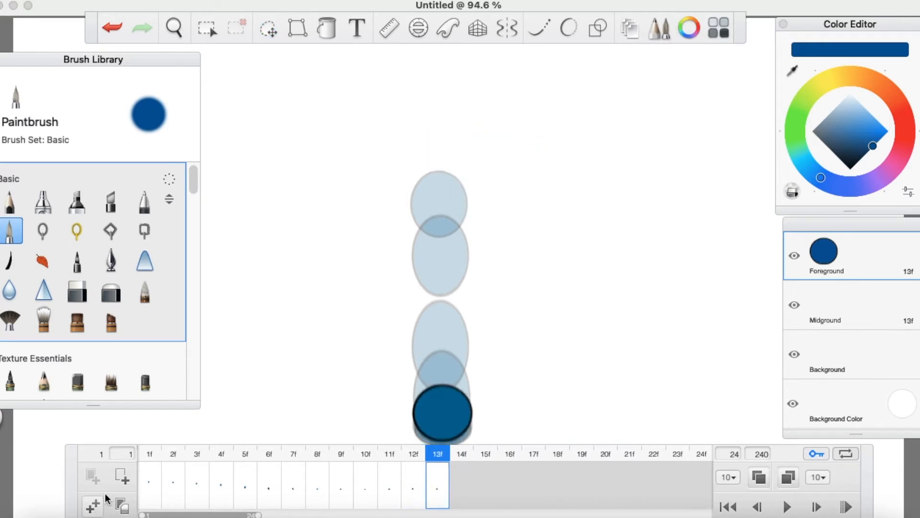
left_click(268, 28)
left_click_drag(424, 200, 425, 156)
left_click(455, 151)
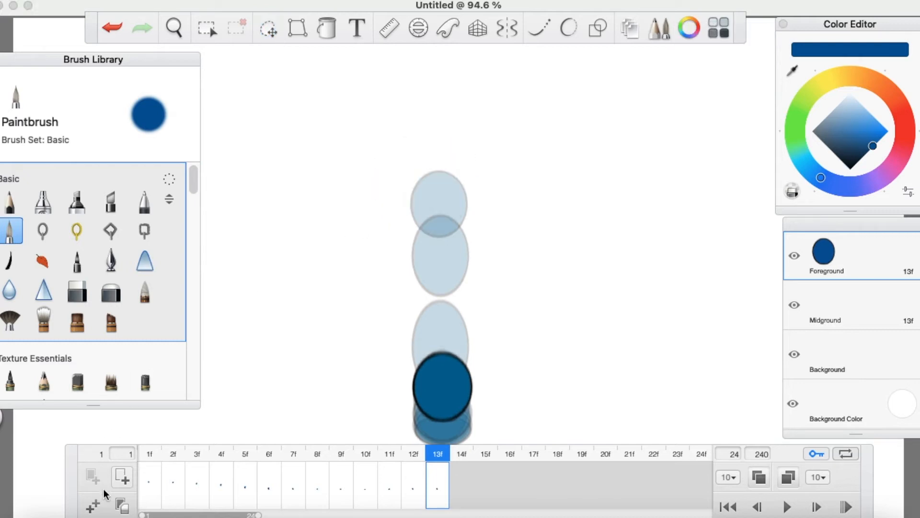
Duplicate frame 13 as frame 14, moving the oval up above its previous position and elongating it vertically.
left_click(98, 504)
left_click(272, 34)
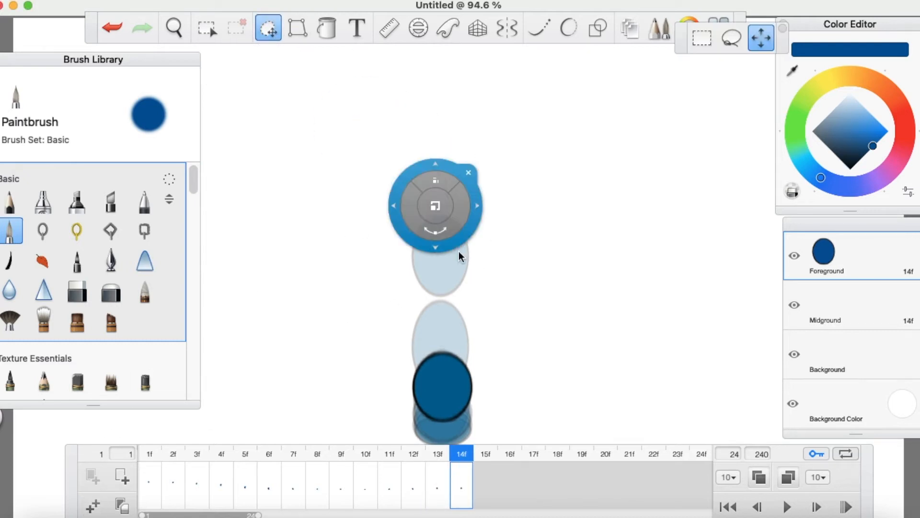
left_click_drag(468, 224, 470, 90)
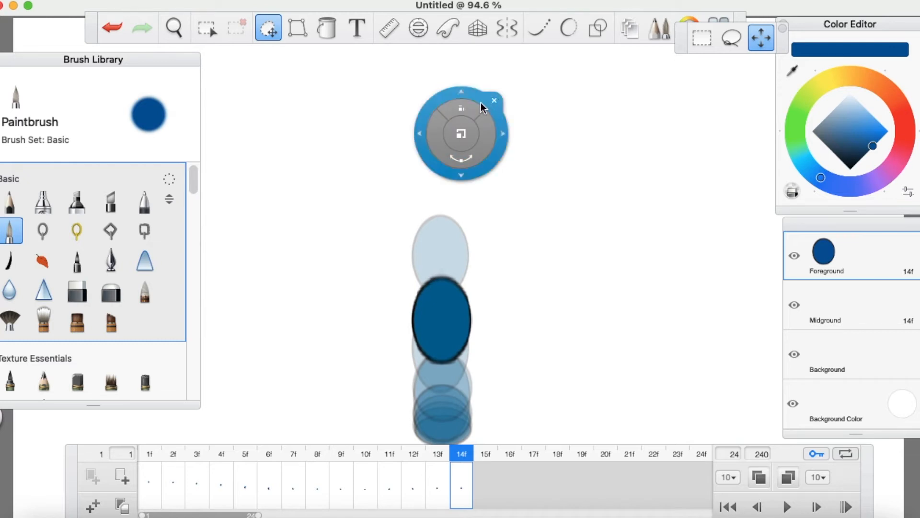
left_click(494, 100)
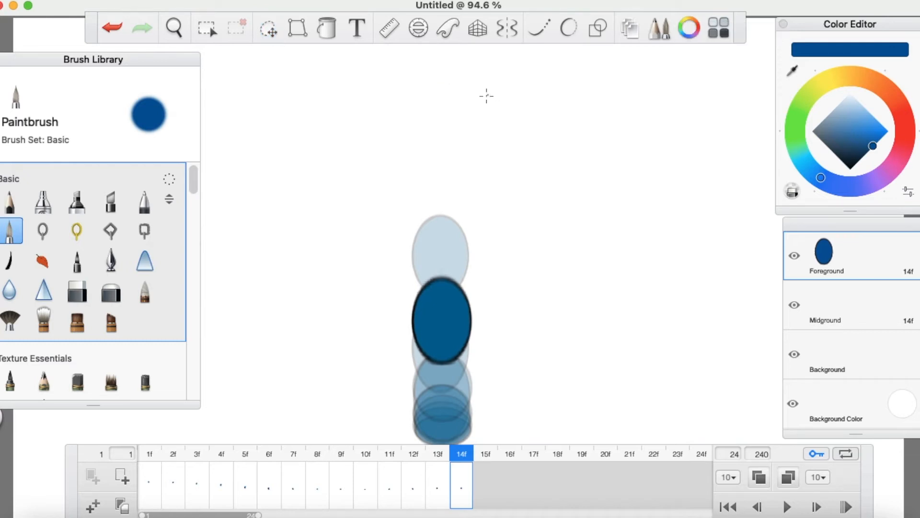
Duplicate frame 14 as frame 15, moving the oval higher to slightly overlap the frame 14 ghost and stretching it taller.
left_click(95, 507)
left_click(268, 28)
left_click_drag(444, 197, 444, 119)
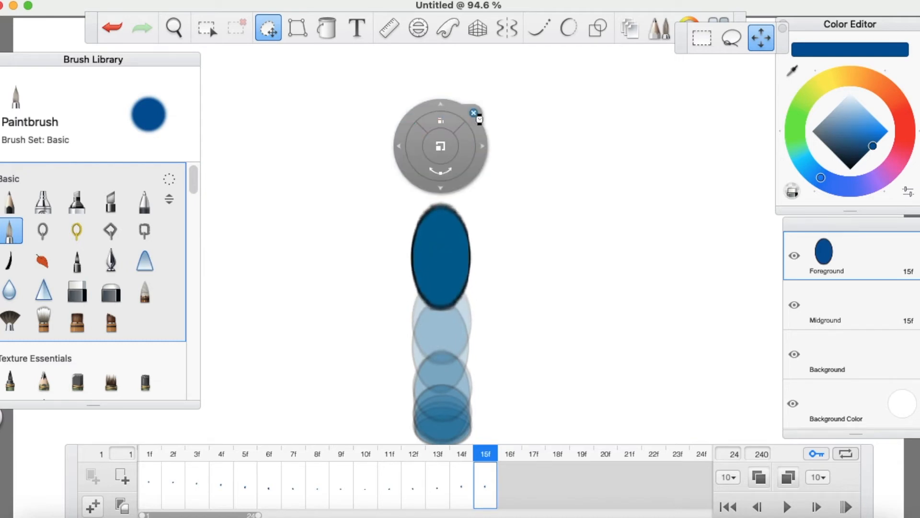
left_click(474, 113)
Duplicate frame 15 as frame 16, placing the oval directly above the frame 15 ghost and stretching it a little taller.
left_click(92, 506)
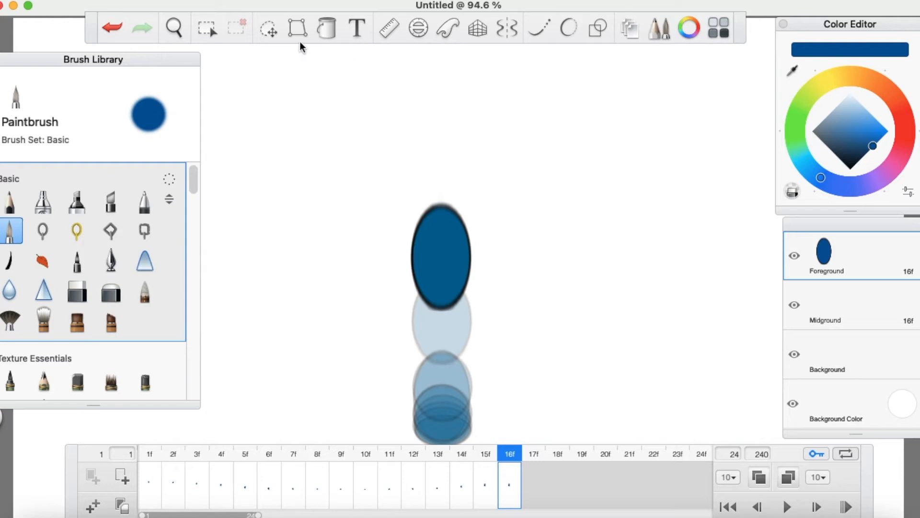
left_click(268, 29)
left_click_drag(439, 137, 427, 36)
left_click_drag(471, 74, 471, 67)
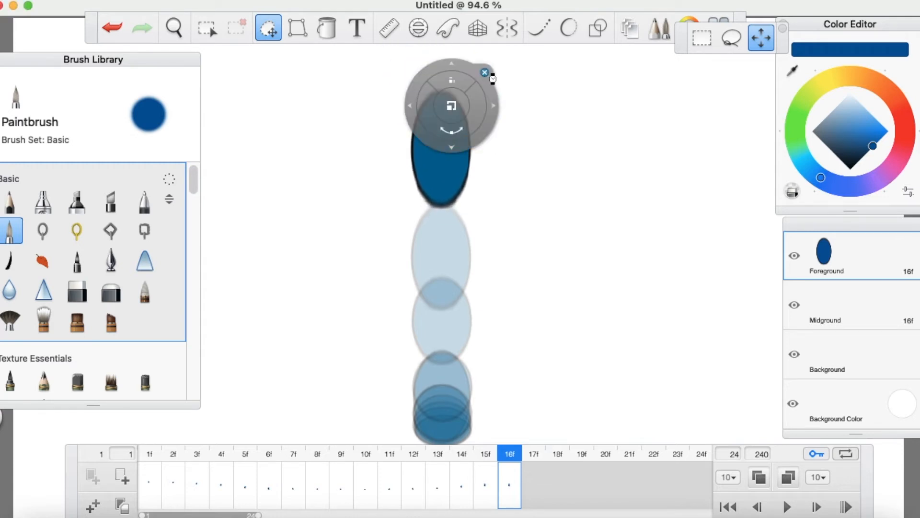
left_click(486, 73)
Duplicate frame 16 as frame 17, moving the oval to the top of the canvas and shortening it vertically.
left_click(94, 506)
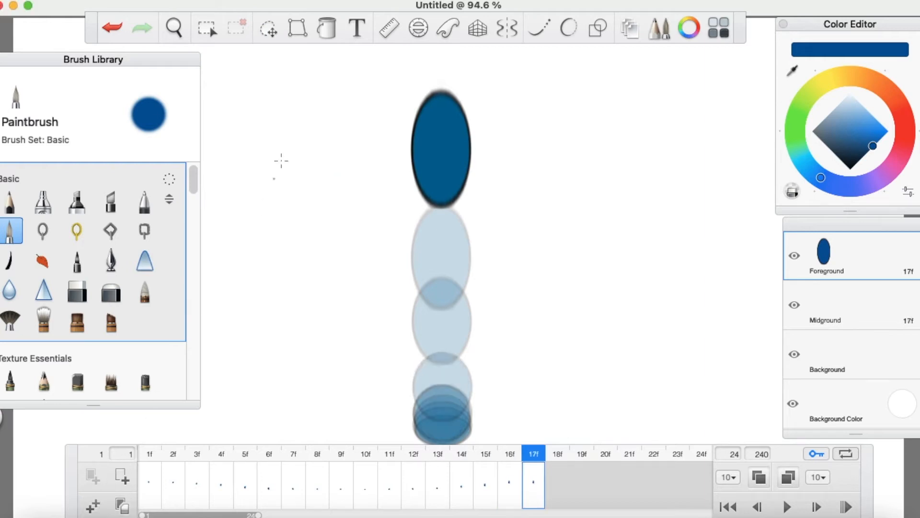
left_click(268, 36)
mouse_move(483, 215)
left_mouse_down()
mouse_move(491, 139)
mouse_move(468, 148)
mouse_move(471, 174)
left_mouse_up()
left_click(499, 174)
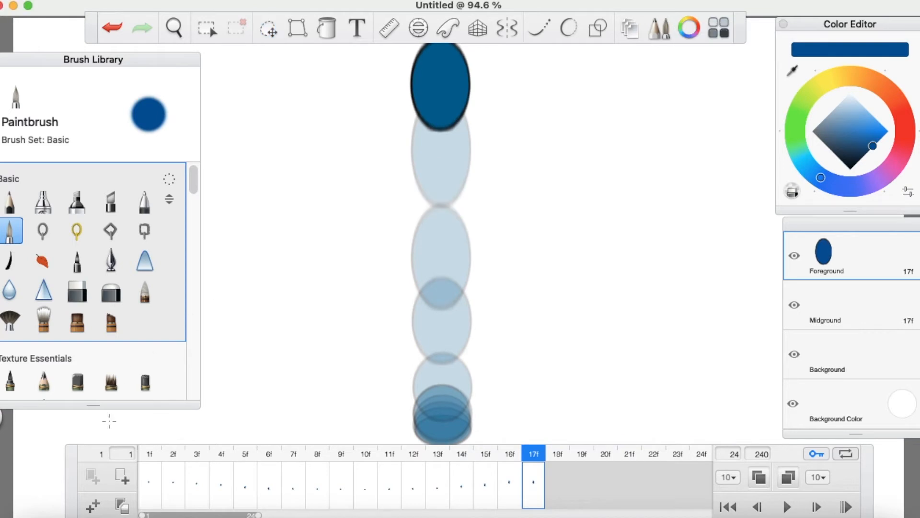
Duplicate frame 17 as frame 18 and compress the oval into a shorter shape at the top of the bounce.
left_click(94, 506)
left_click(278, 31)
left_click(460, 151)
mouse_move(465, 123)
left_mouse_down()
mouse_move(464, 149)
mouse_move(469, 129)
mouse_move(470, 136)
left_mouse_up()
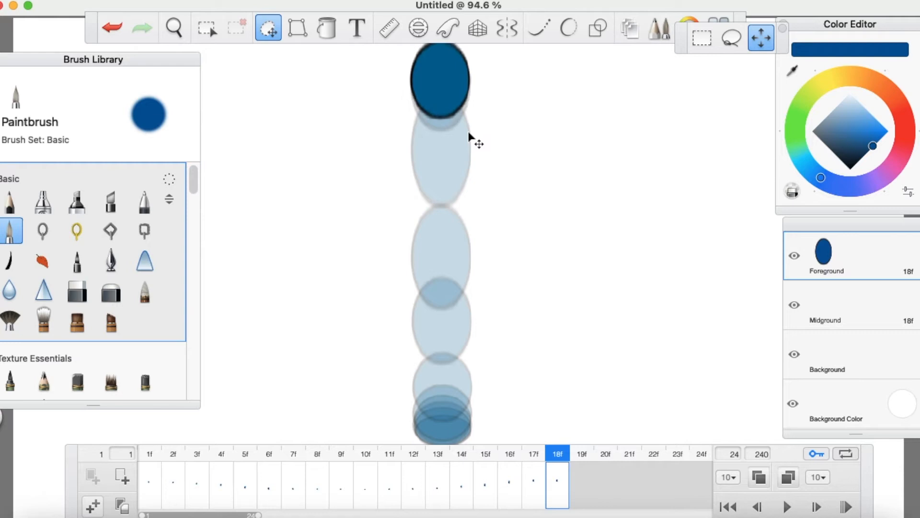
left_click(467, 126)
left_click(497, 116)
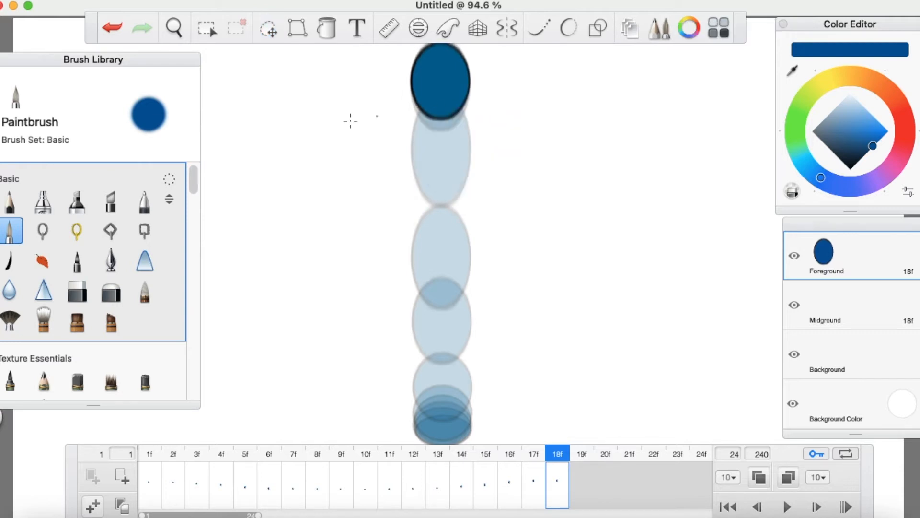
Duplicate frame 18 as frame 19 and compress the oval further toward a round ball, keeping it near the canvas top.
left_click(93, 506)
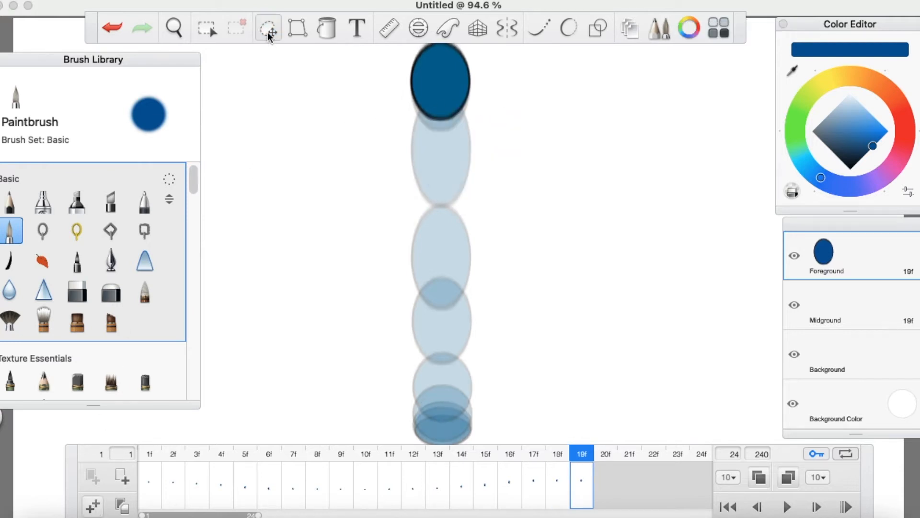
left_click(268, 31)
left_click(472, 142)
mouse_move(473, 159)
left_mouse_down()
mouse_move(478, 136)
mouse_move(479, 144)
left_mouse_up()
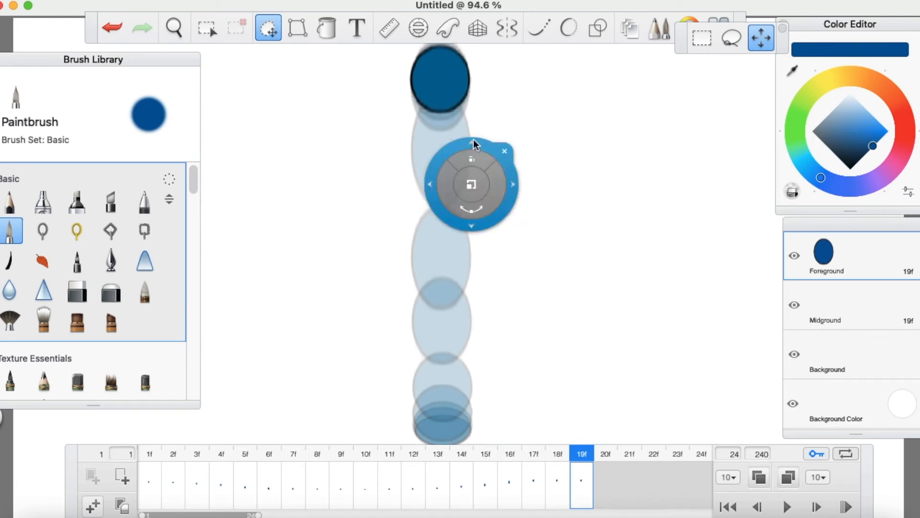
left_click(504, 151)
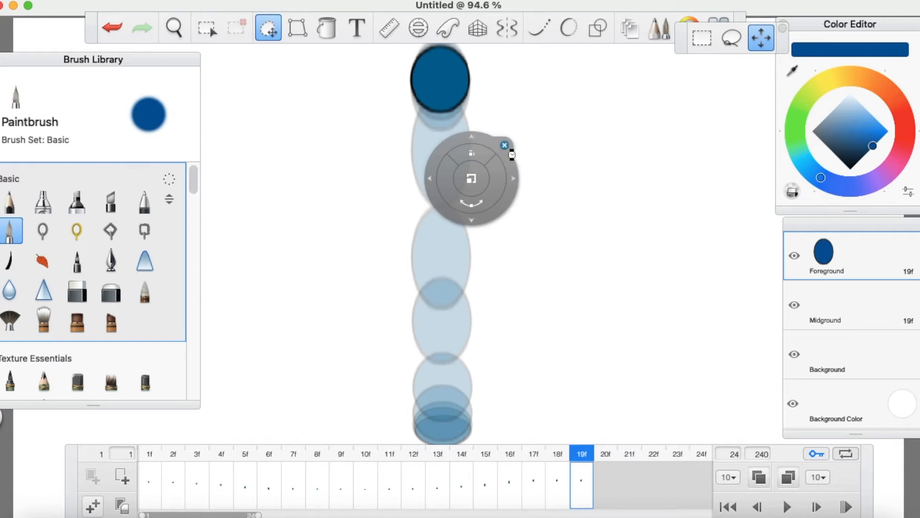
Duplicate frame 19 as frame 20, making the ball almost round and lowering it slightly from the top of the bounce.
left_click(94, 504)
left_click(268, 30)
left_click_drag(462, 174, 468, 171)
left_click(492, 171)
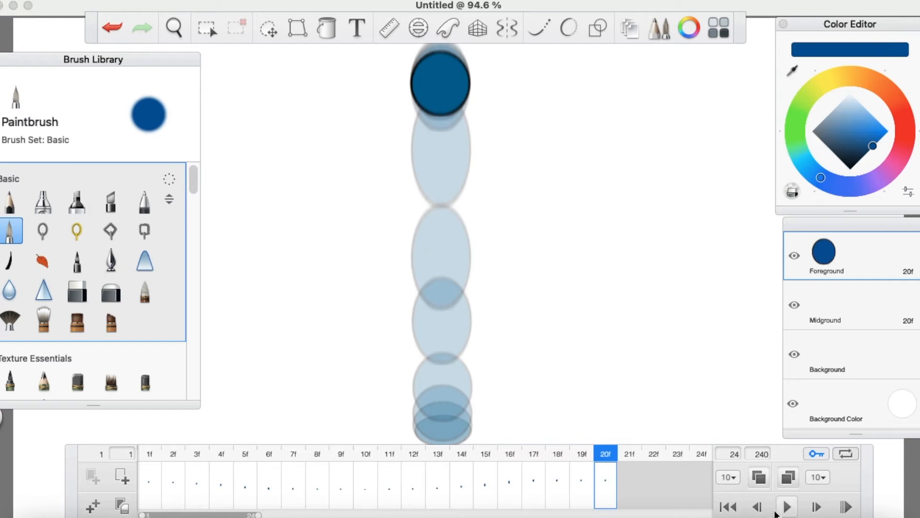
Play back the 20-frame bouncing ball animation and stop the playback.
left_click(788, 507)
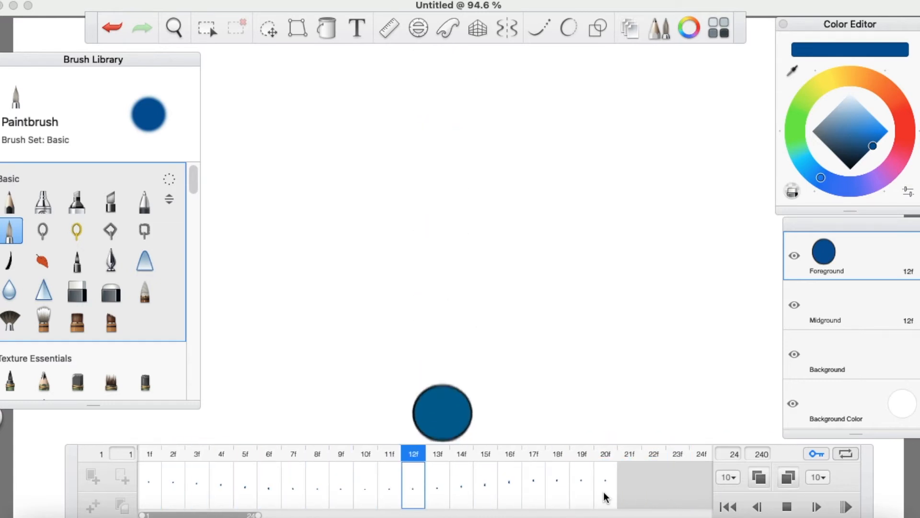
left_click(788, 507)
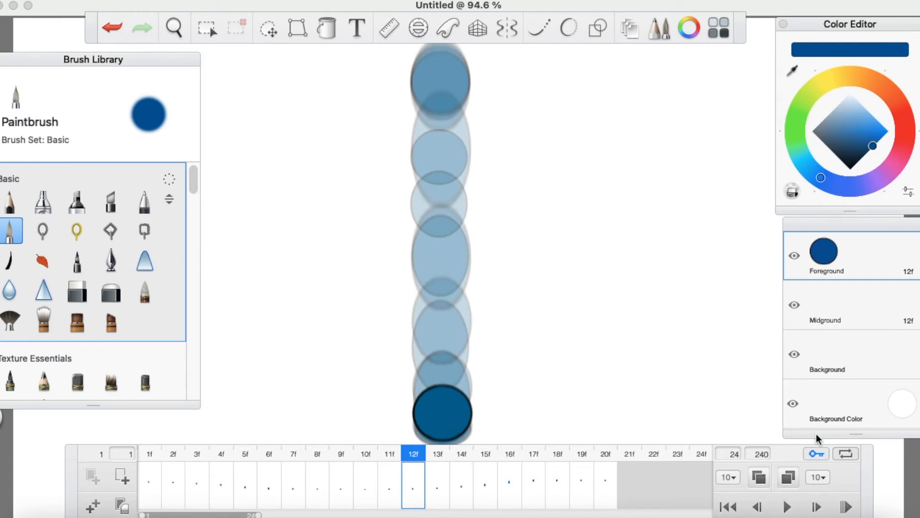
Preview the vertical ball bounce once more, resuming from frame 12, and stop the playback.
left_click(785, 505)
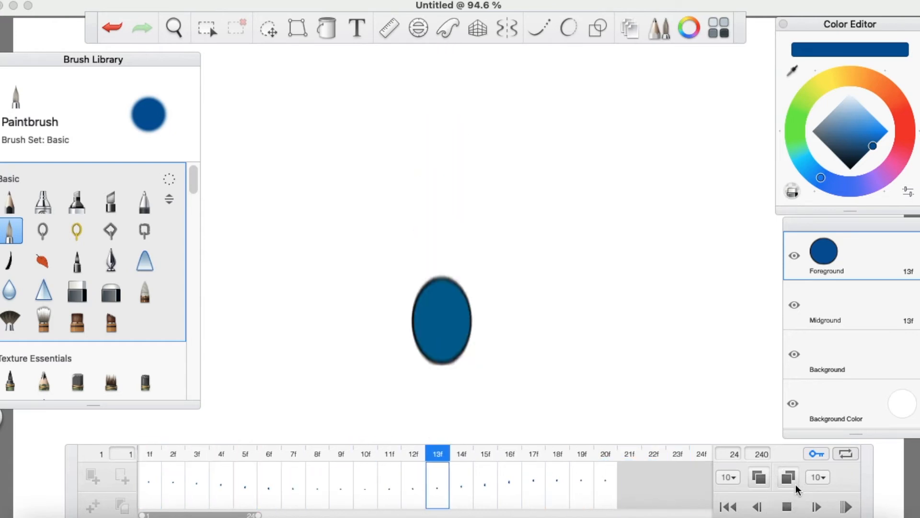
left_click(787, 504)
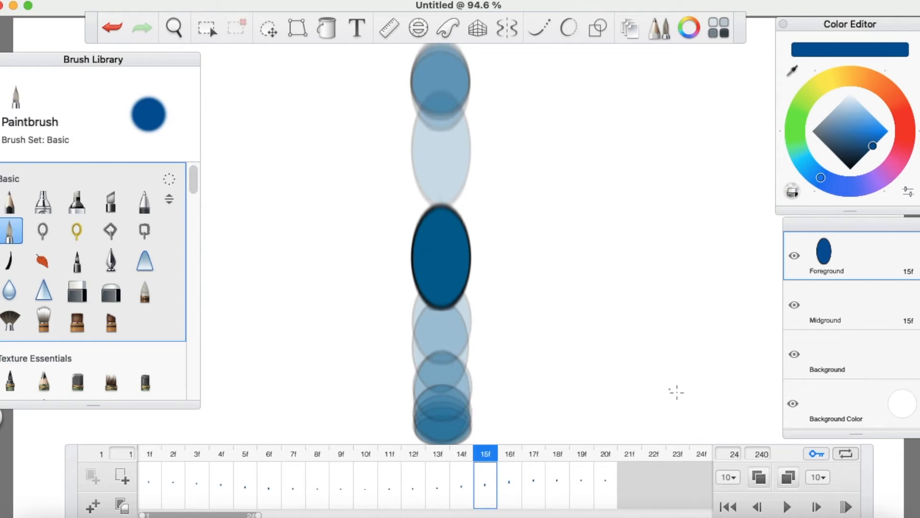
Delete the bounce frames one by one from frame 20 back to frame 2, keeping only the round ball in frame 1.
left_click(603, 488)
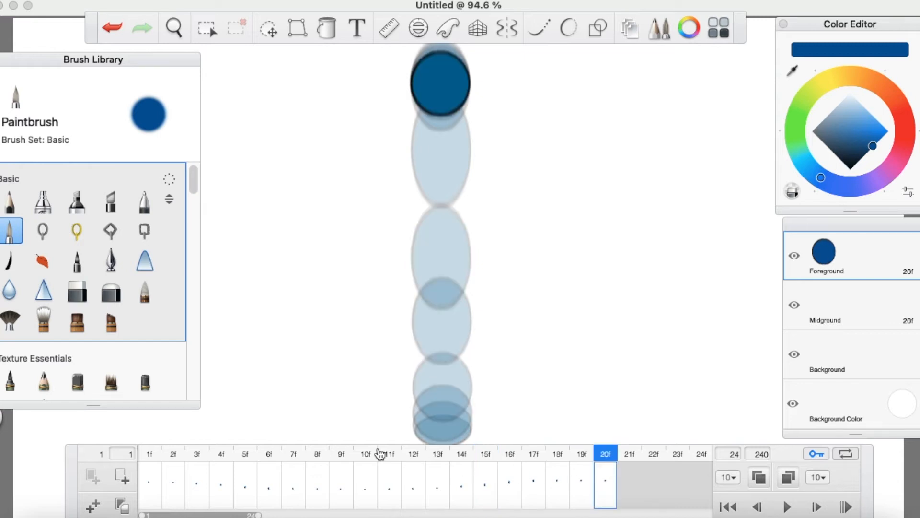
left_click(123, 508)
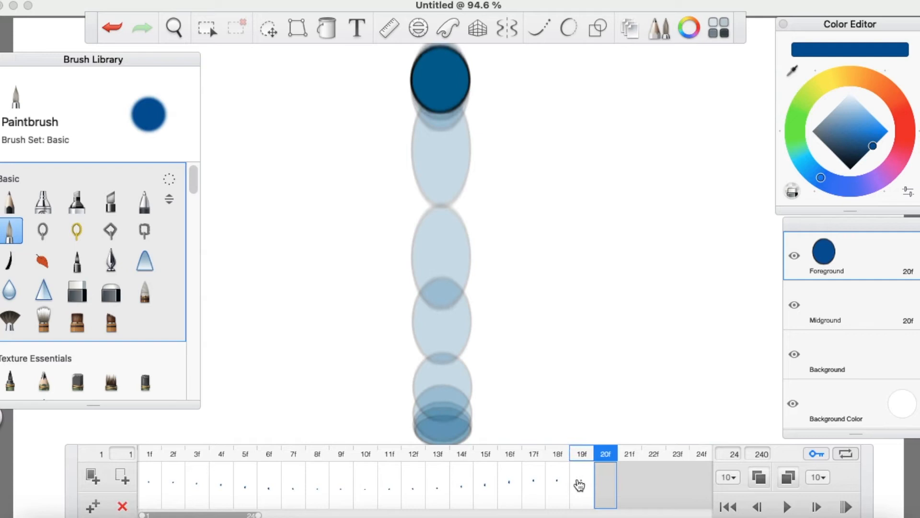
left_click(579, 484)
left_click(125, 507)
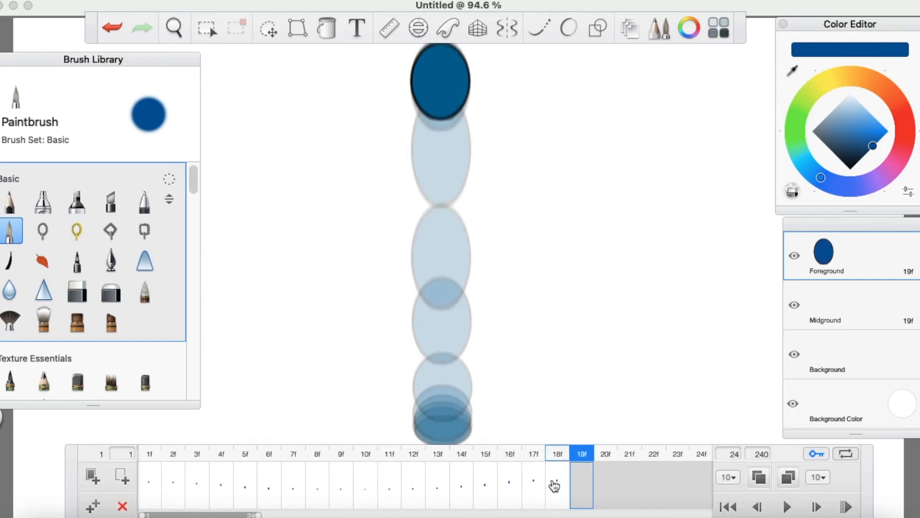
left_click(554, 486)
left_click(124, 509)
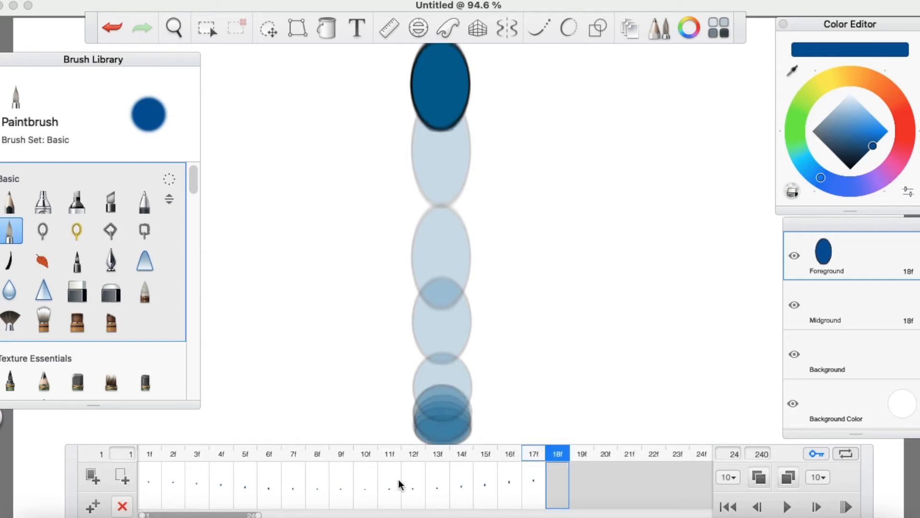
left_click(522, 477)
left_click(123, 508)
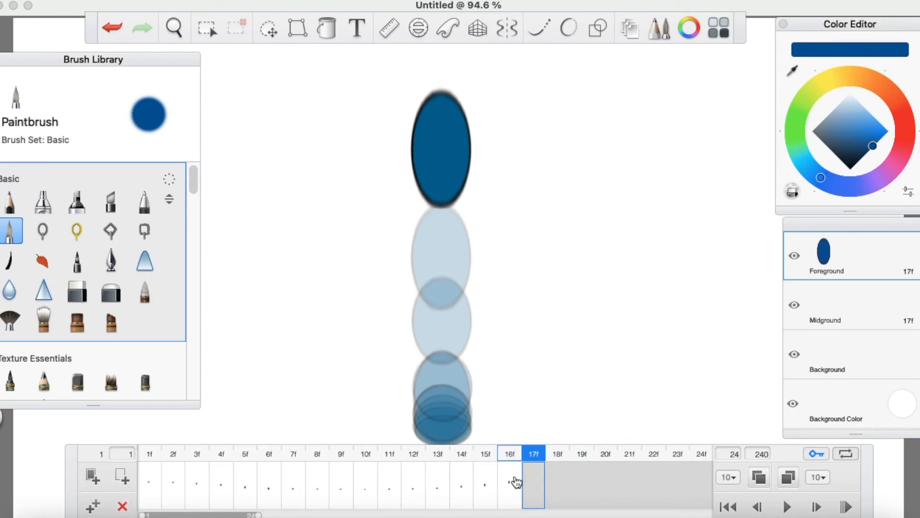
left_click(509, 474)
left_click(125, 510)
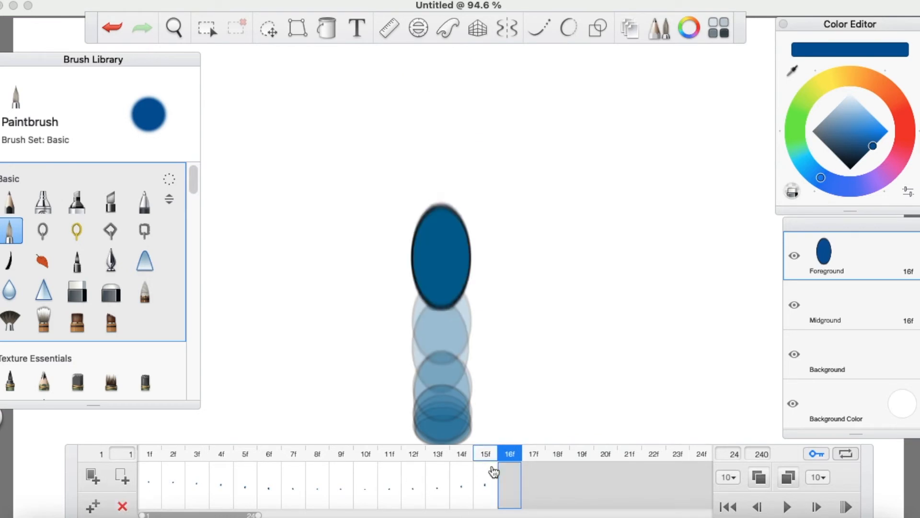
left_click(479, 475)
left_click(126, 510)
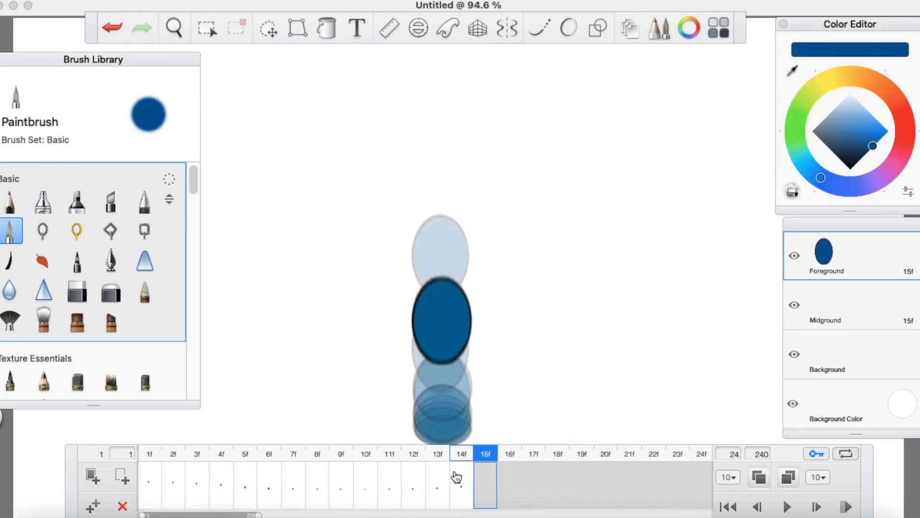
left_click(459, 485)
left_click(124, 509)
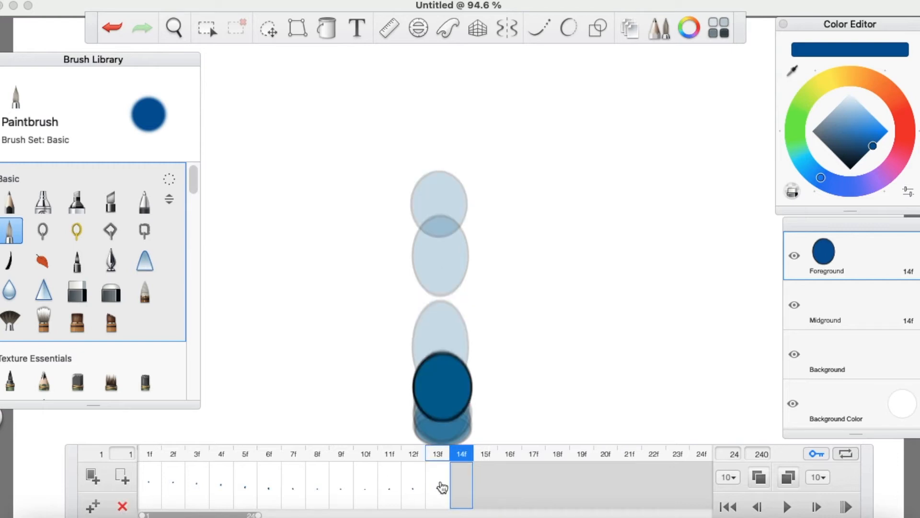
left_click(437, 484)
left_click(123, 508)
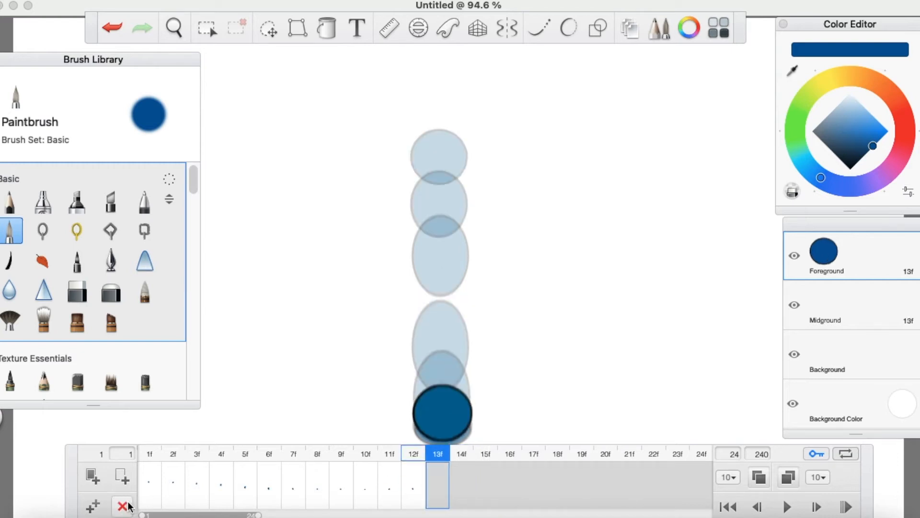
left_click(413, 488)
left_click(124, 507)
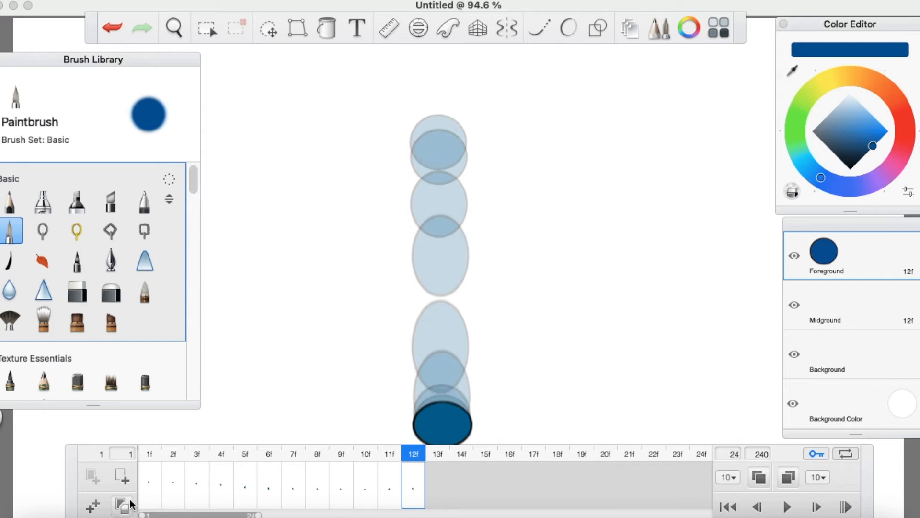
left_click(388, 488)
left_click(122, 506)
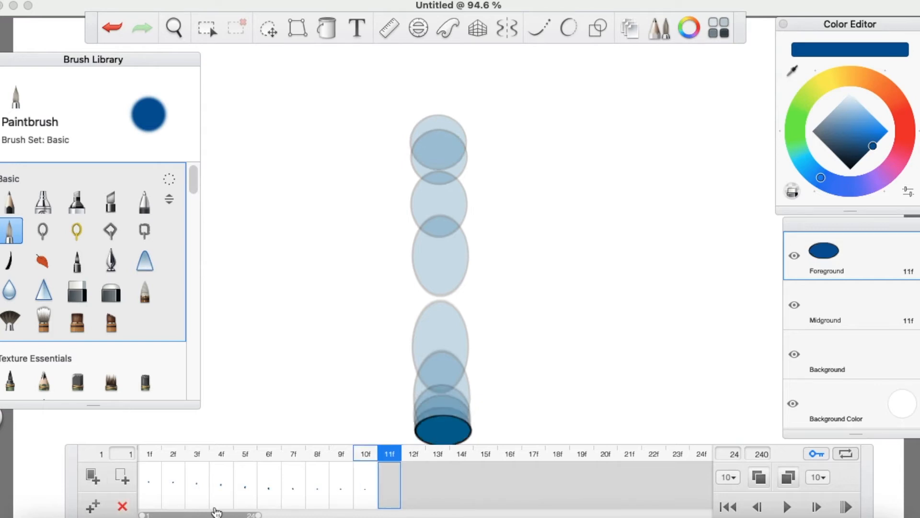
left_click(365, 483)
left_click(122, 507)
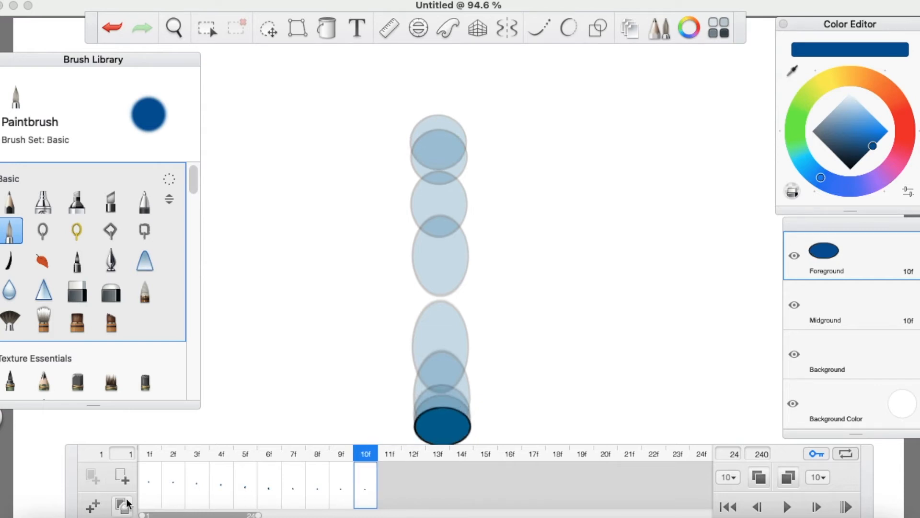
left_click(344, 488)
left_click(123, 507)
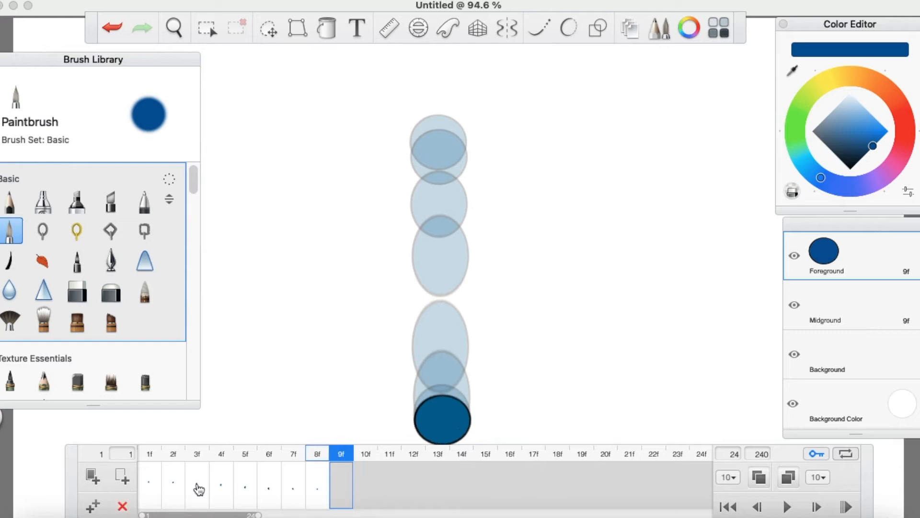
left_click(315, 494)
left_click(123, 506)
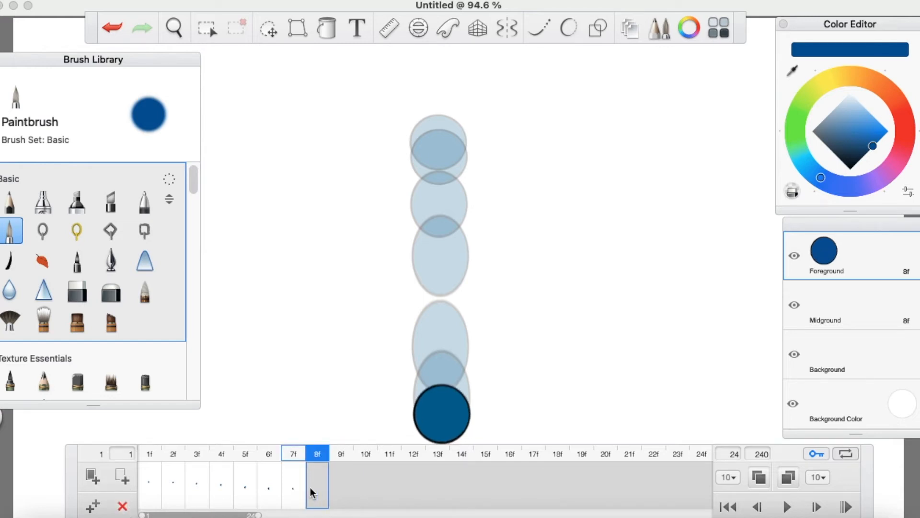
left_click(295, 494)
left_click(123, 506)
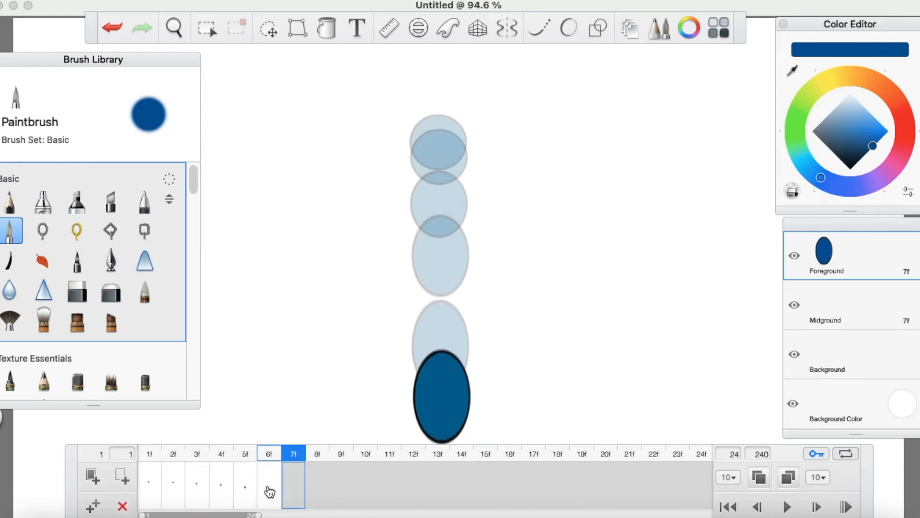
left_click(270, 492)
left_click(122, 506)
left_click(252, 484)
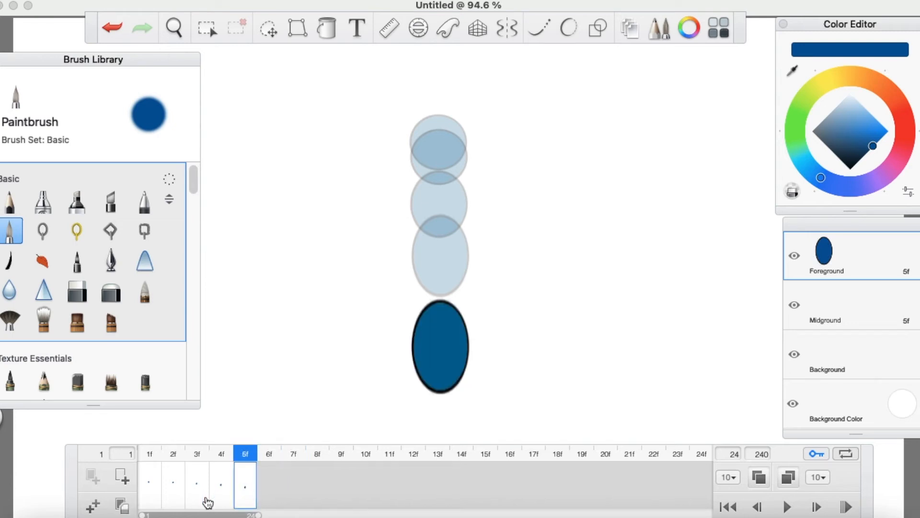
left_click(127, 507)
left_click(220, 492)
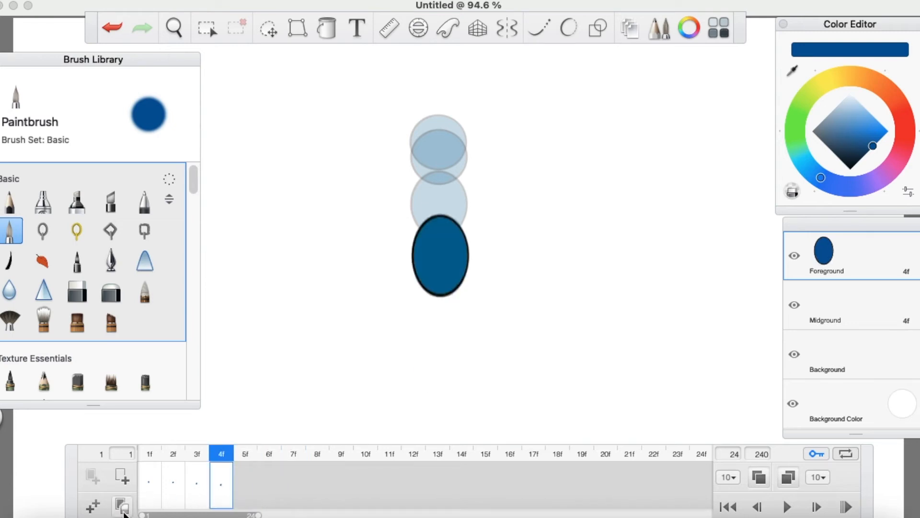
left_click(123, 507)
left_click(193, 484)
left_click(129, 507)
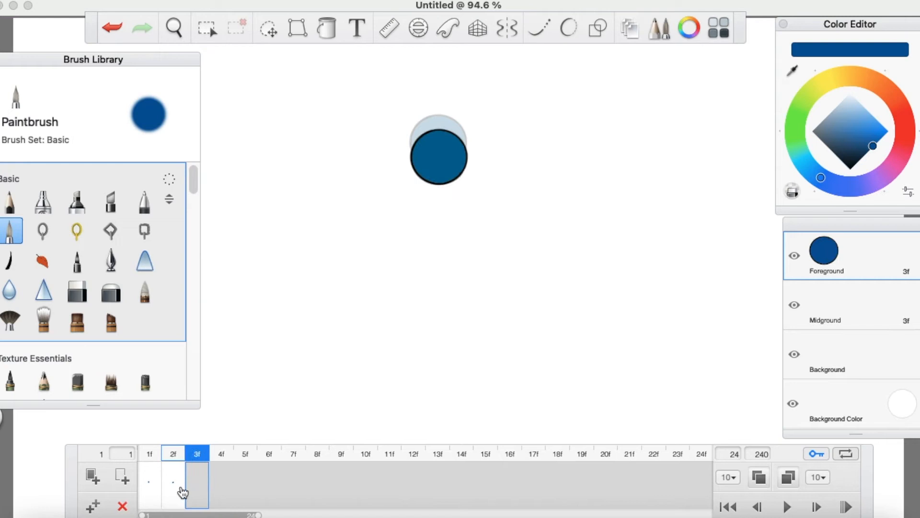
left_click(127, 508)
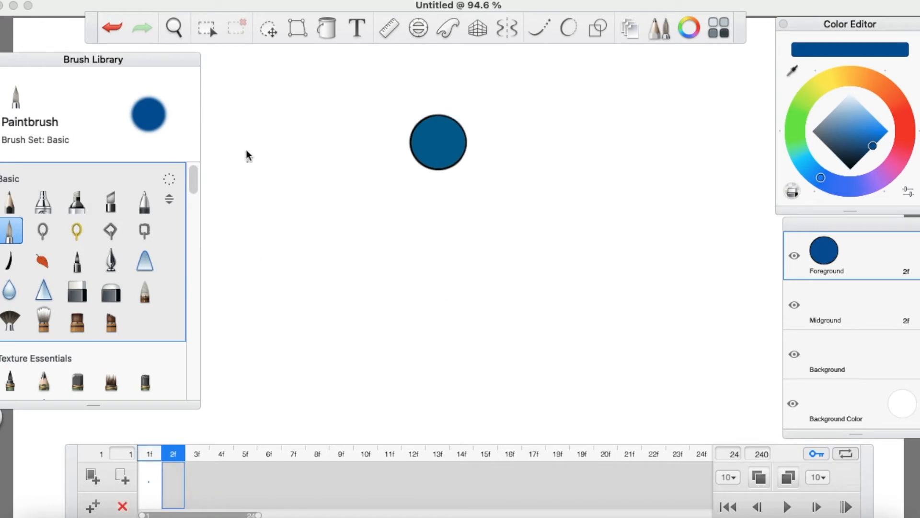
Move the ball in frame 1 to the left edge of the canvas, at about mid-height.
left_click(266, 29)
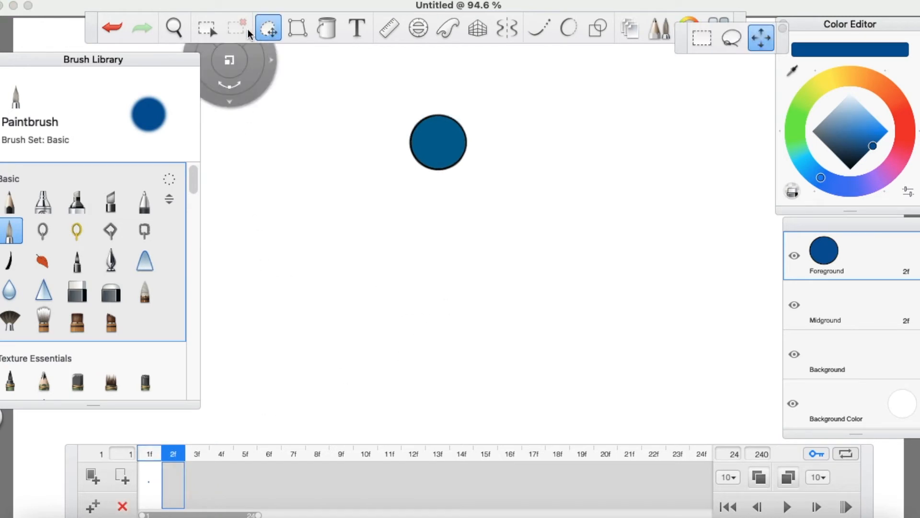
mouse_move(519, 209)
left_mouse_down()
mouse_move(537, 207)
mouse_move(415, 323)
mouse_move(360, 419)
mouse_move(353, 413)
mouse_move(409, 255)
mouse_move(436, 423)
mouse_move(633, 345)
mouse_move(713, 333)
mouse_move(581, 310)
mouse_move(369, 347)
mouse_move(346, 294)
mouse_move(354, 336)
mouse_move(328, 296)
mouse_move(298, 307)
mouse_move(354, 292)
mouse_move(326, 305)
mouse_move(327, 290)
left_mouse_up()
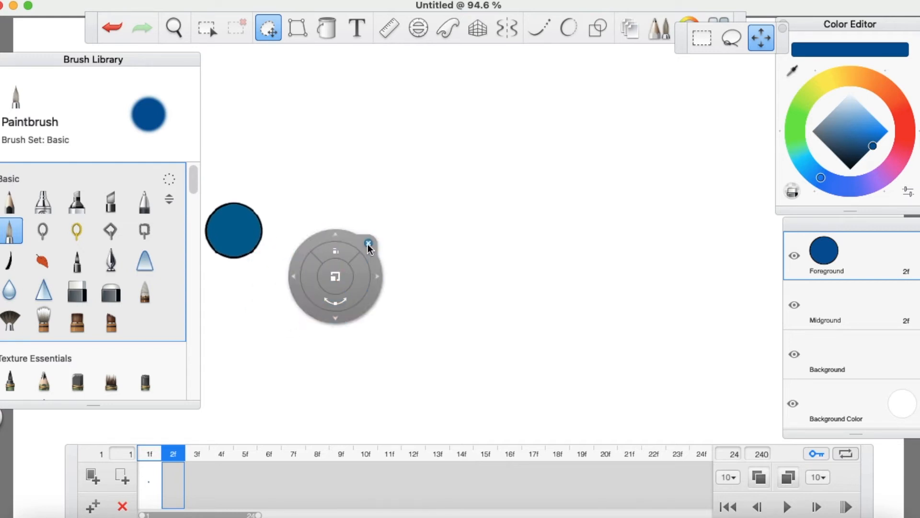
left_click(368, 243)
Duplicate frame 1 as frame 2, moving the ball down and to the right, widening it slightly and tilting it a little.
left_click(94, 506)
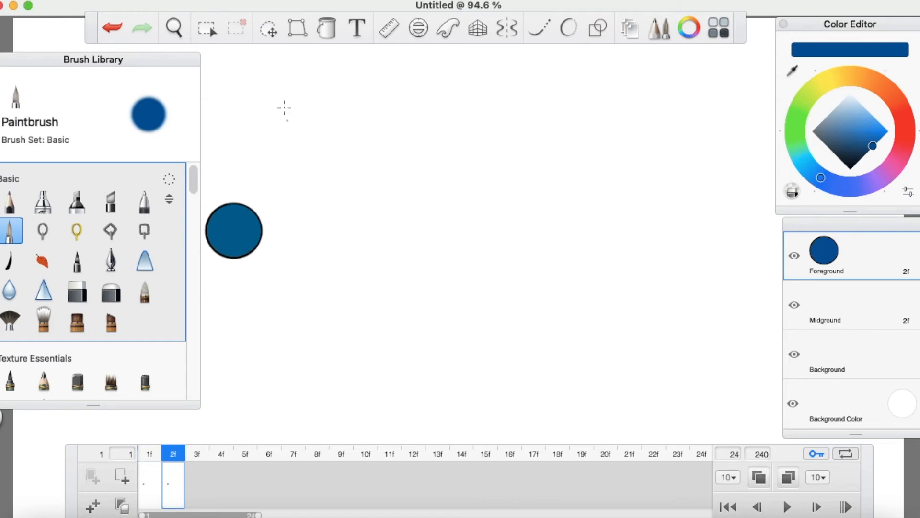
left_click(268, 30)
left_click_drag(319, 211, 360, 231)
left_click_drag(333, 188, 347, 190)
mouse_move(362, 227)
left_mouse_down()
mouse_move(357, 238)
mouse_move(358, 229)
left_mouse_up()
left_click(369, 190)
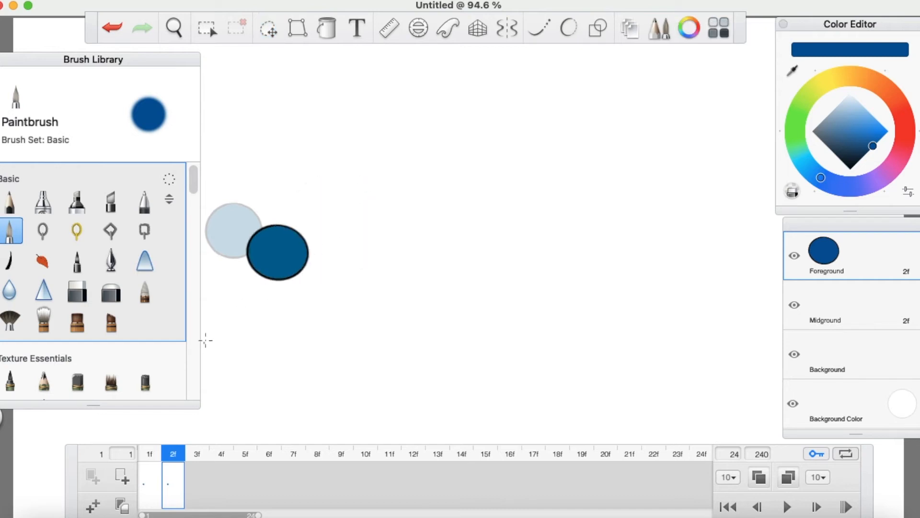
Duplicate frame 2 as frame 3, moving the ball further down and right, stretching it wider and rotating it along the diagonal path.
left_click(92, 505)
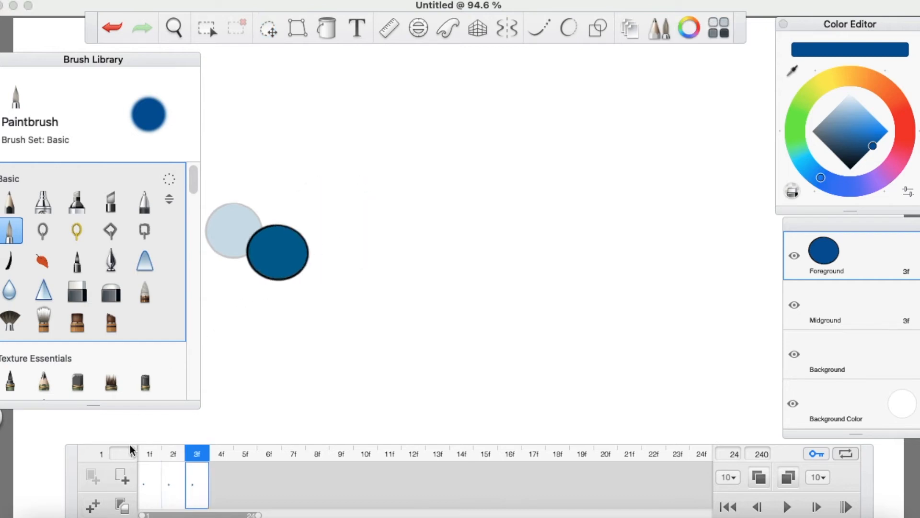
left_click(268, 29)
left_click_drag(367, 198, 417, 240)
left_click_drag(379, 189, 411, 198)
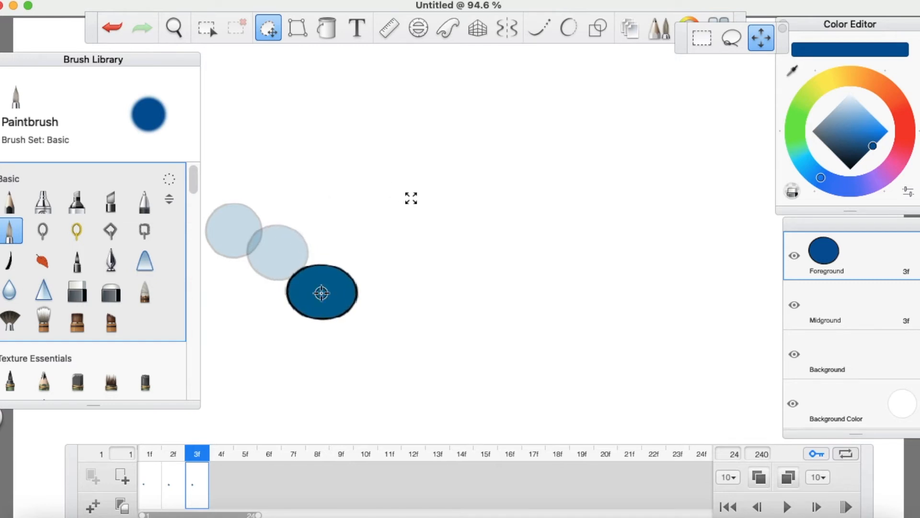
left_click_drag(432, 243, 428, 281)
left_click(425, 234)
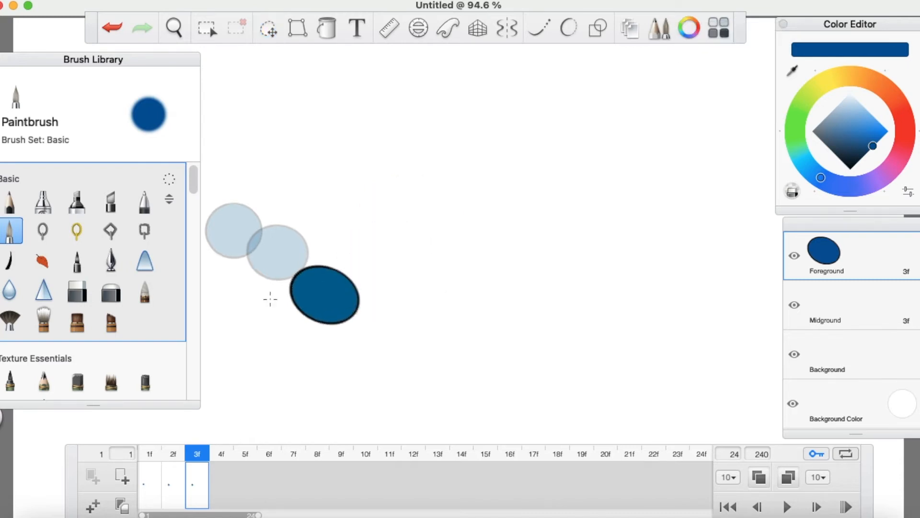
Duplicate frame 3 as frame 4, moving the oval further down the diagonal, stretching it slightly and tilting it more steeply.
left_click(92, 504)
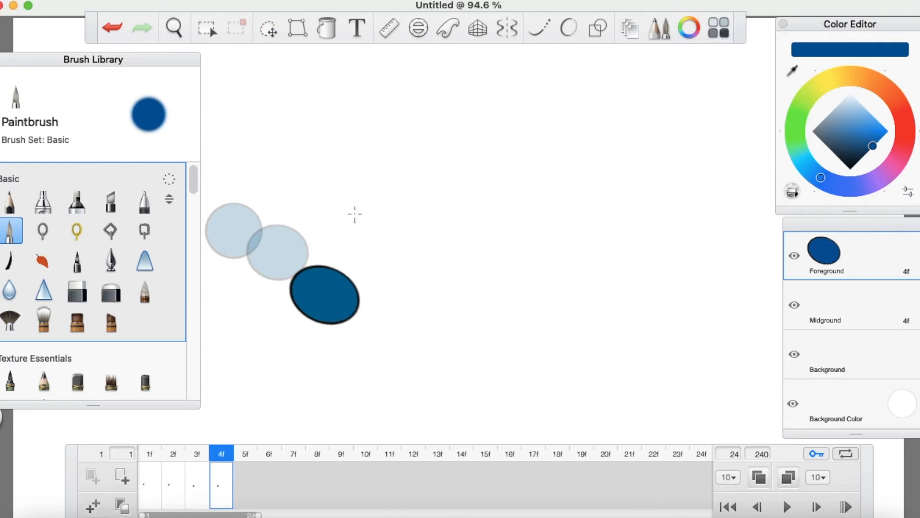
left_click(271, 37)
left_click_drag(397, 241, 434, 297)
left_click_drag(424, 263, 445, 268)
left_click_drag(476, 297, 461, 312)
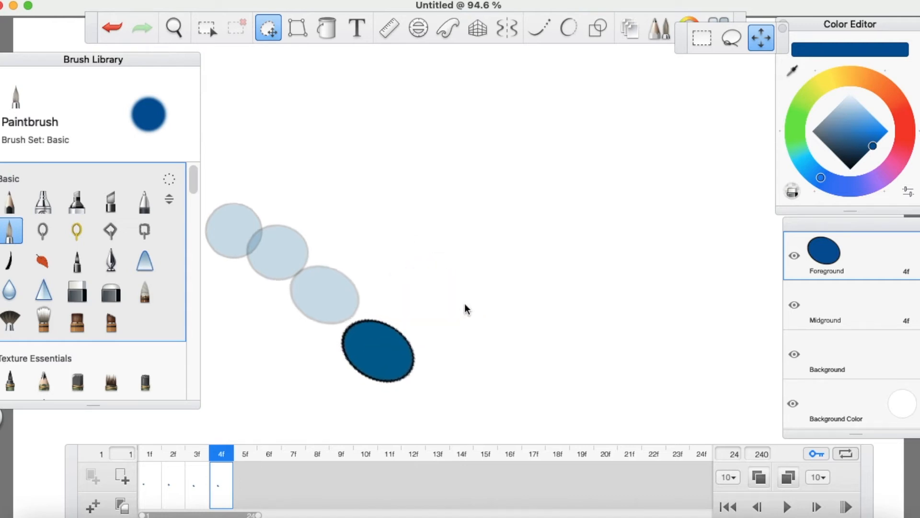
left_click(460, 277)
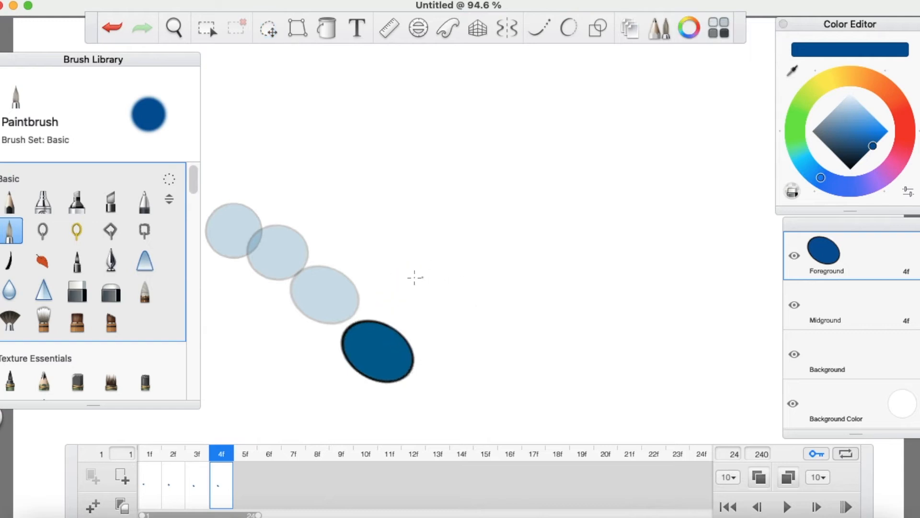
Duplicate frame 4 as frame 5 and move the tilted oval down and right to the bottom of the canvas.
left_click(99, 505)
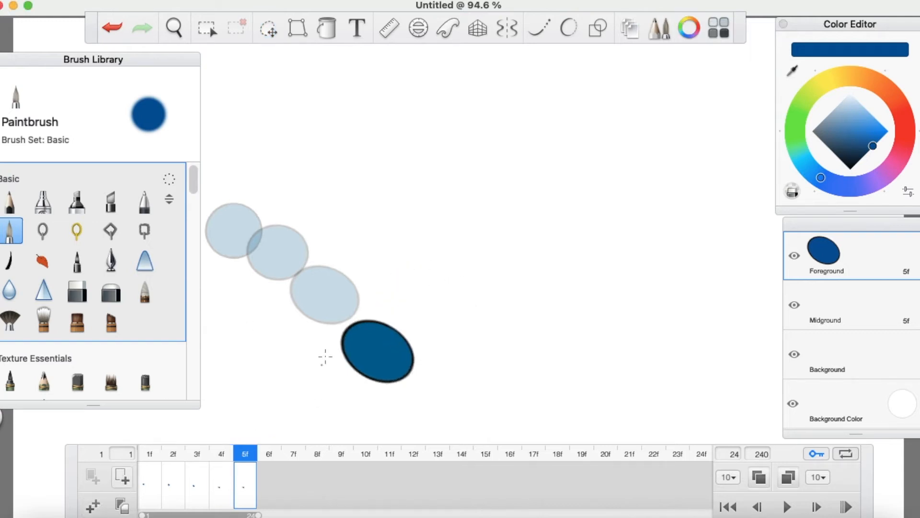
left_click(260, 31)
left_click_drag(439, 299, 484, 350)
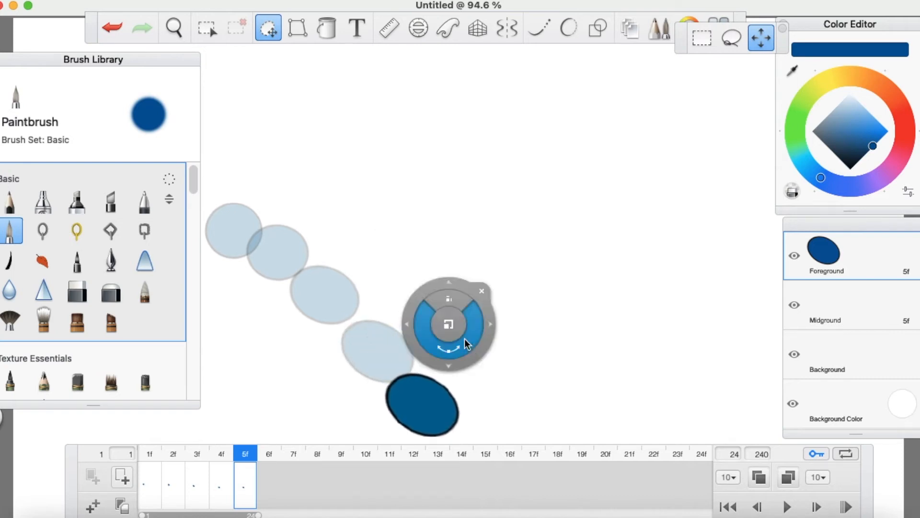
left_click(481, 291)
Duplicate frame 5 as frame 6, shortening the oval toward a rounder ball at the bottom of the canvas and tilting it slightly more.
left_click(93, 506)
left_click(268, 27)
mouse_move(479, 313)
left_mouse_down()
mouse_move(457, 310)
mouse_move(462, 326)
mouse_move(459, 314)
mouse_move(454, 328)
mouse_move(466, 317)
left_mouse_up()
left_click(462, 302)
left_click(485, 313)
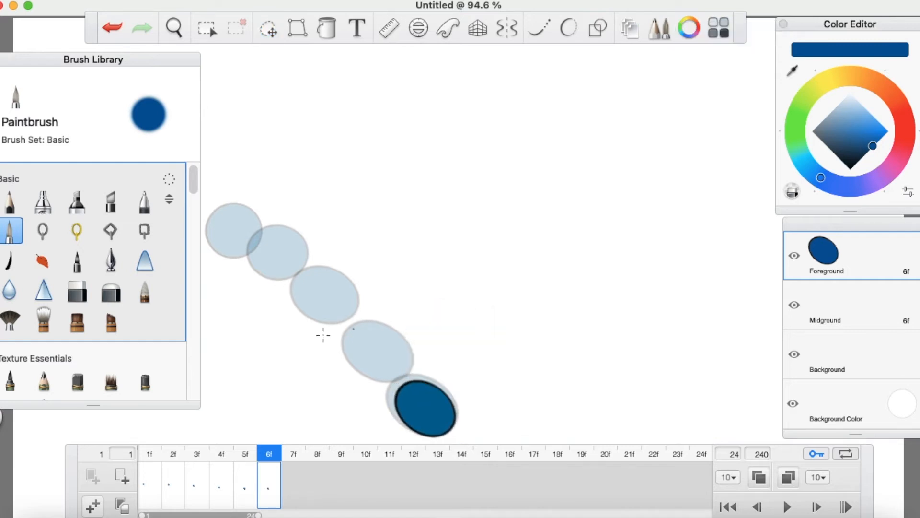
Duplicate frame 6 as frame 7 and try to squash, tilt and resize the oval at the bottom of the canvas.
left_click(95, 507)
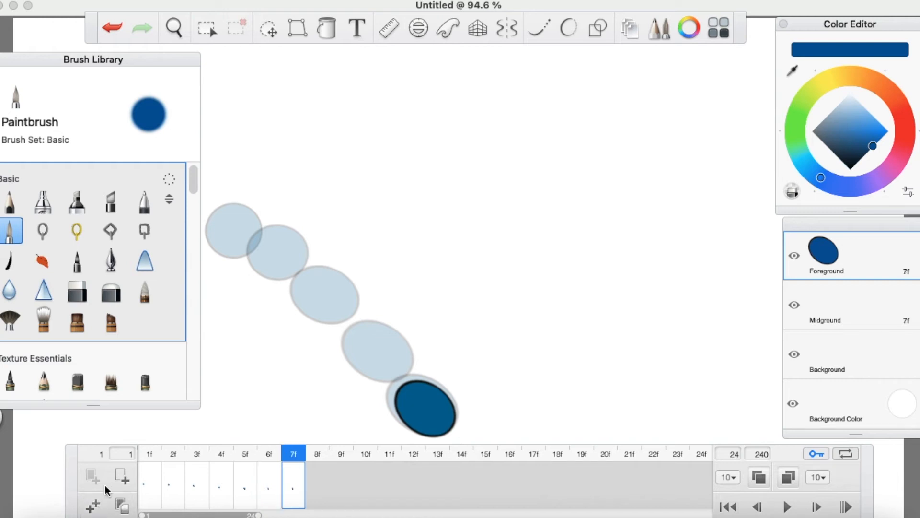
left_click(269, 27)
left_click_drag(280, 115, 530, 335)
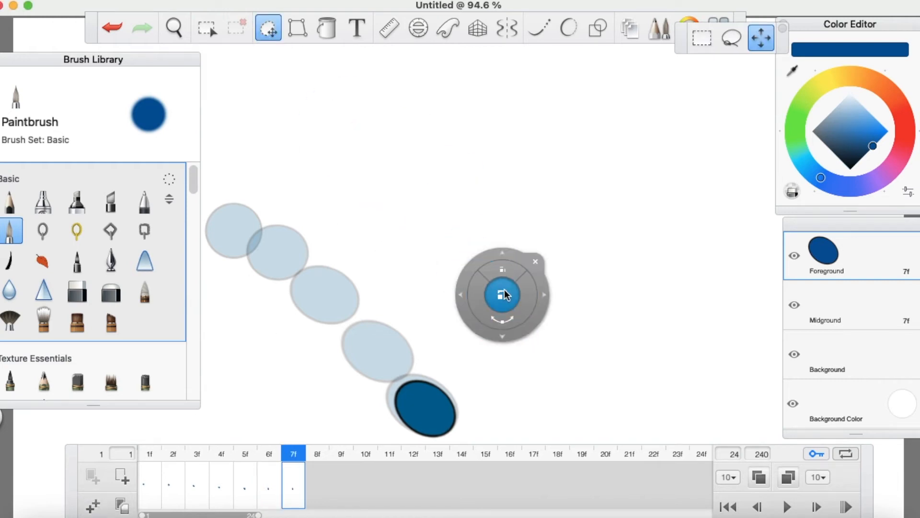
left_click_drag(502, 267, 516, 317)
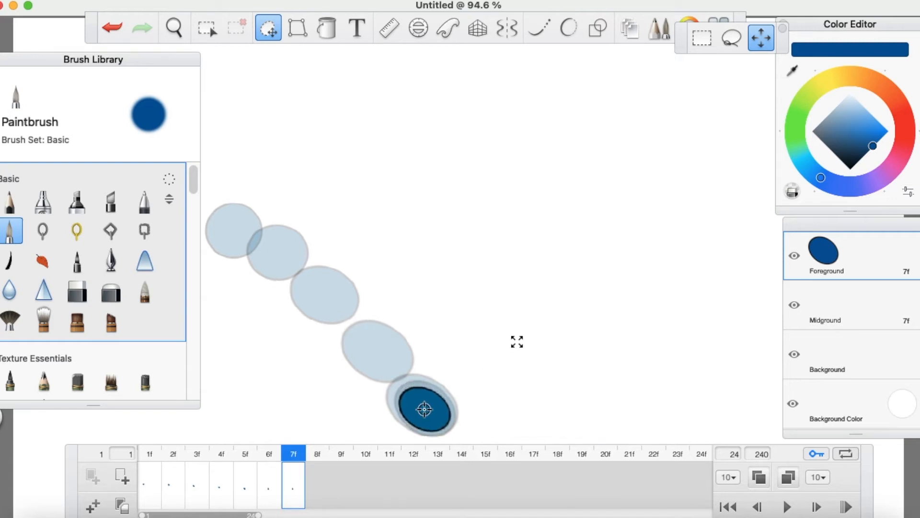
left_click(516, 338)
left_click(524, 343)
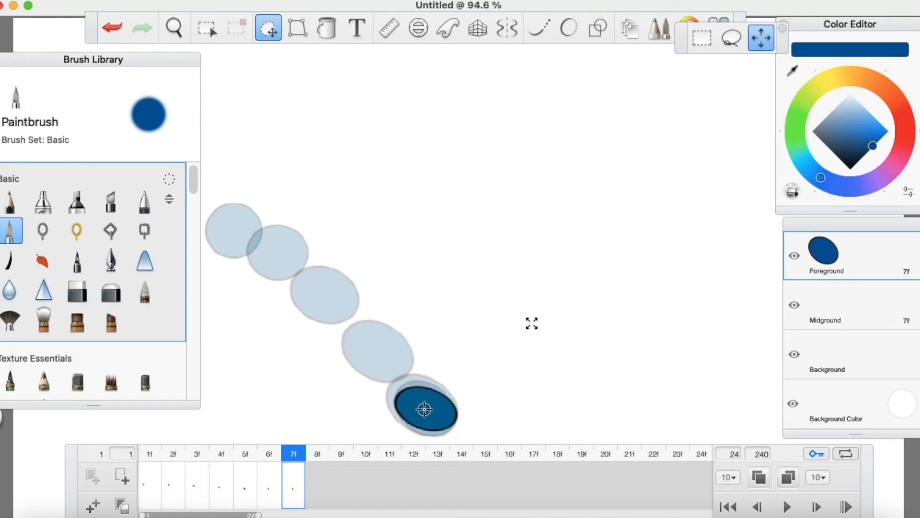
left_click(524, 341)
left_click_drag(528, 371, 537, 374)
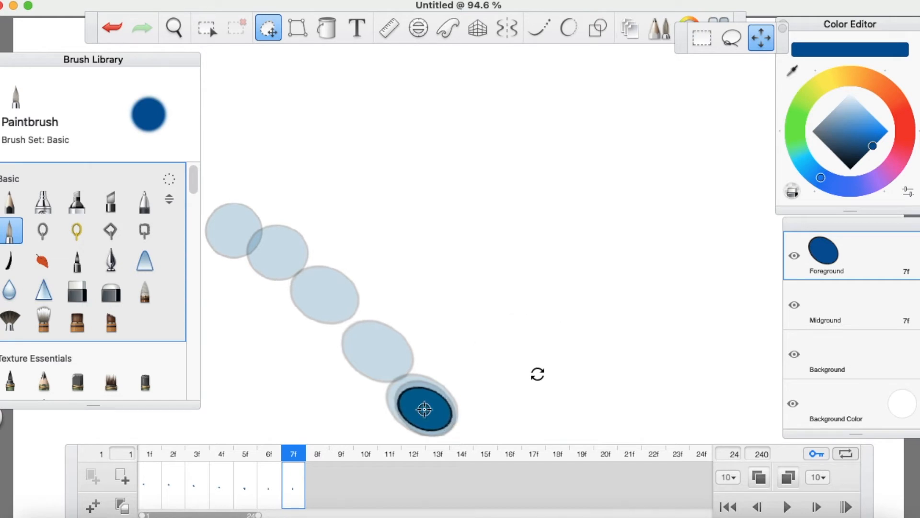
left_click_drag(538, 335, 538, 337)
left_click_drag(524, 296, 560, 243)
left_click(569, 241)
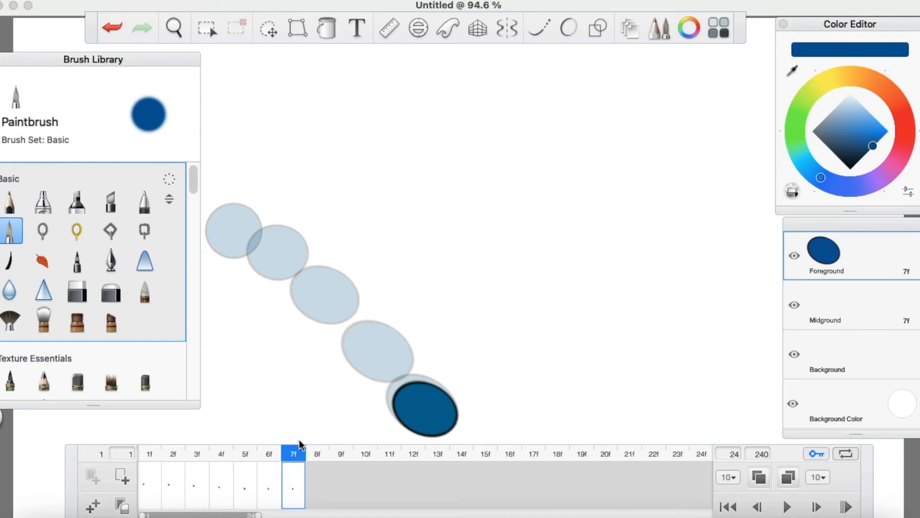
Delete the reshaped oval's drawing at frame 7 and remove the extra frame, leaving frame 7 selected.
left_click(123, 508)
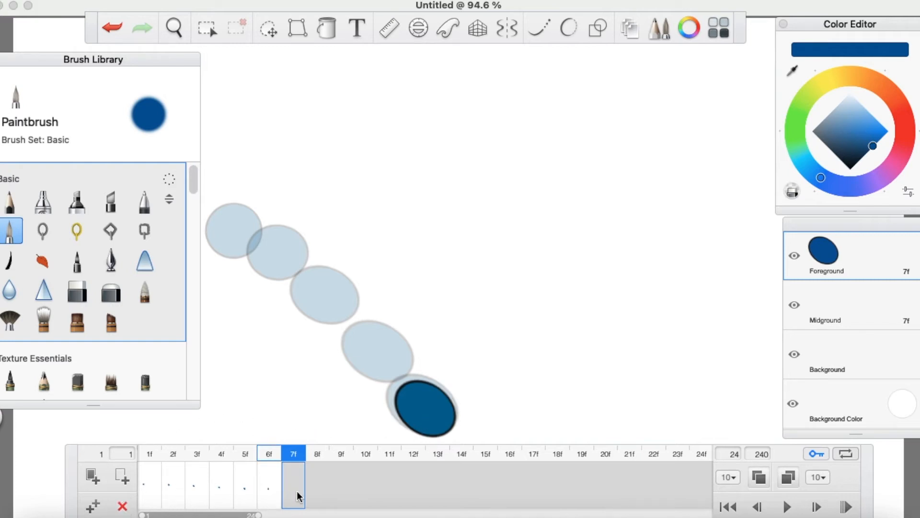
left_click(123, 479)
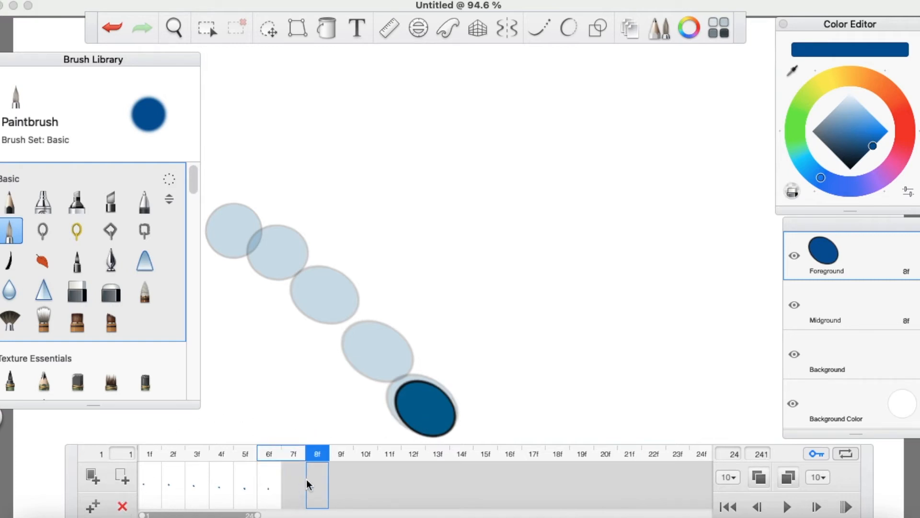
left_click(123, 507)
left_click(292, 484)
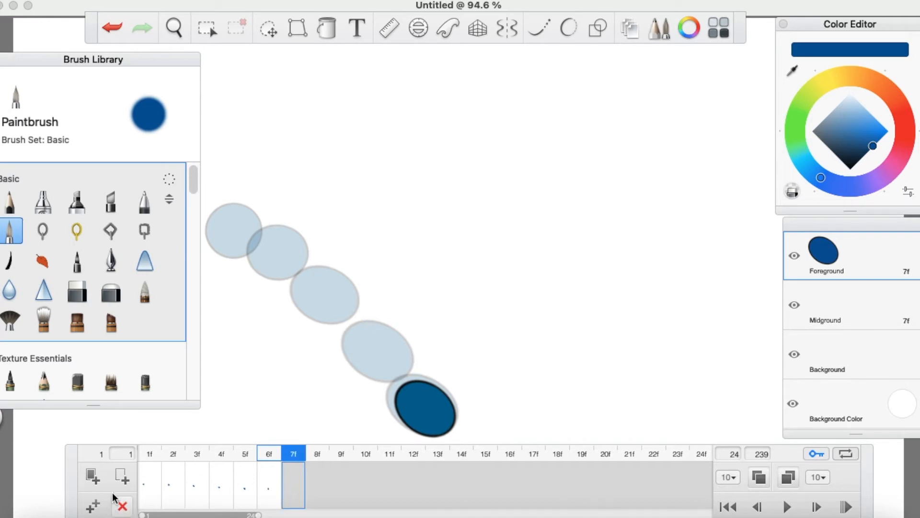
Insert a blank keyframe at frame 7 and trace a black circle outline with the ellipse guide in the upper canvas.
left_click(98, 478)
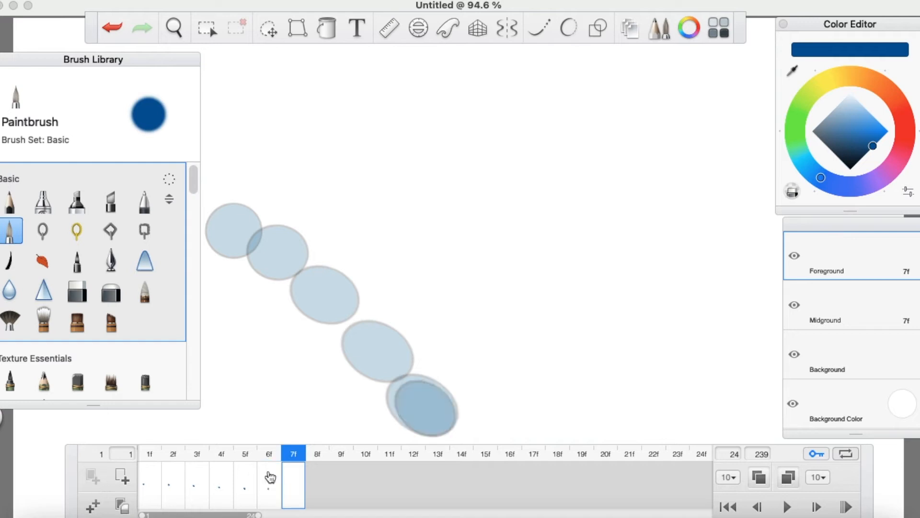
left_click(418, 28)
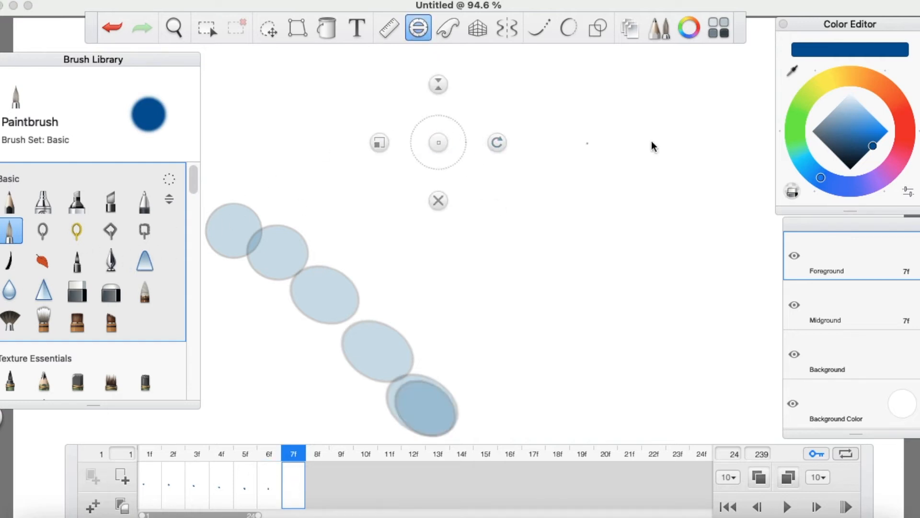
left_click_drag(851, 163, 847, 194)
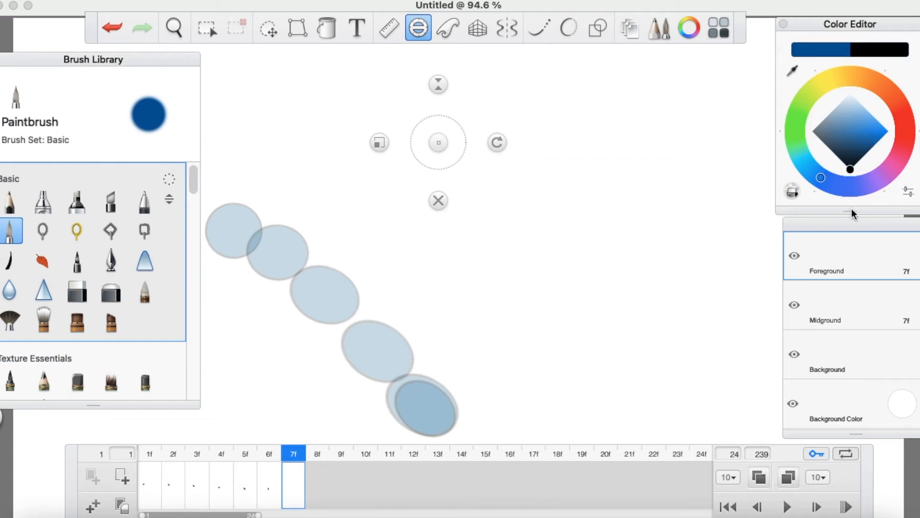
mouse_move(453, 137)
left_mouse_down()
mouse_move(412, 150)
mouse_move(413, 157)
left_mouse_up()
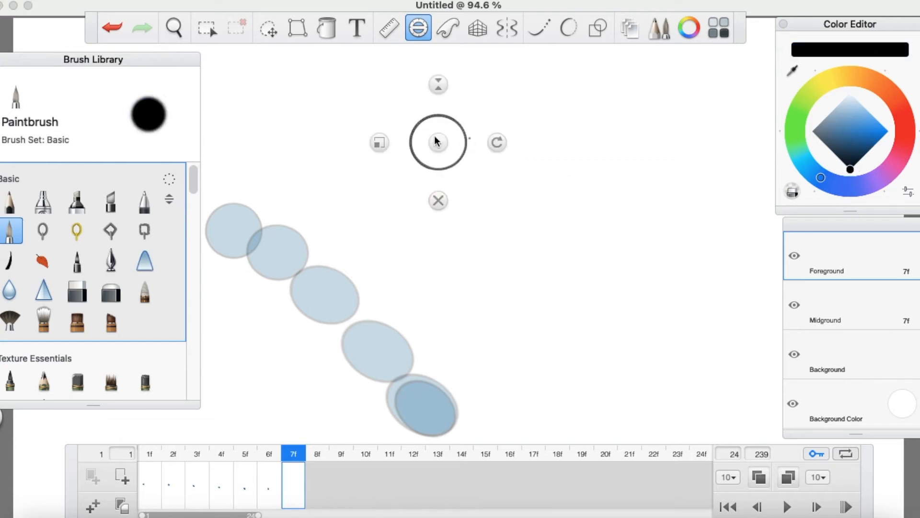
left_click(443, 194)
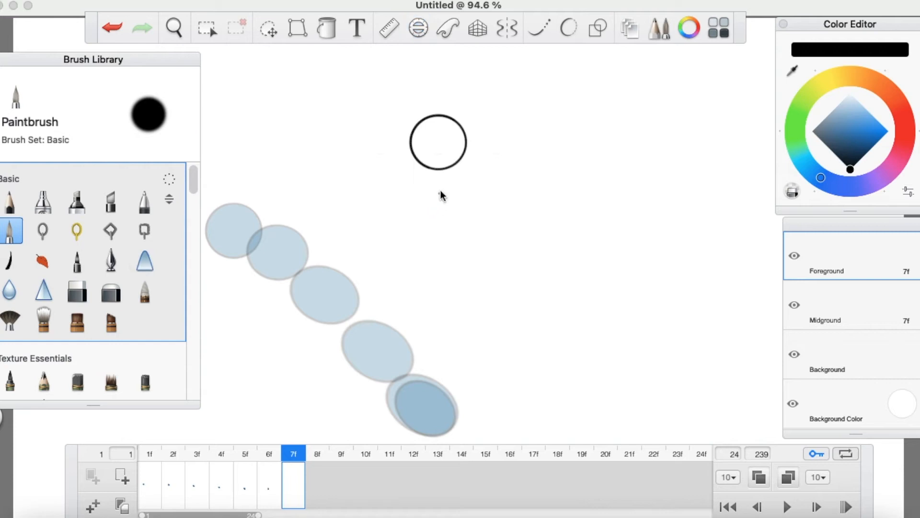
Fill the outlined circle on frame 7 with the ball's dark blue using solid flood fill.
left_click(327, 28)
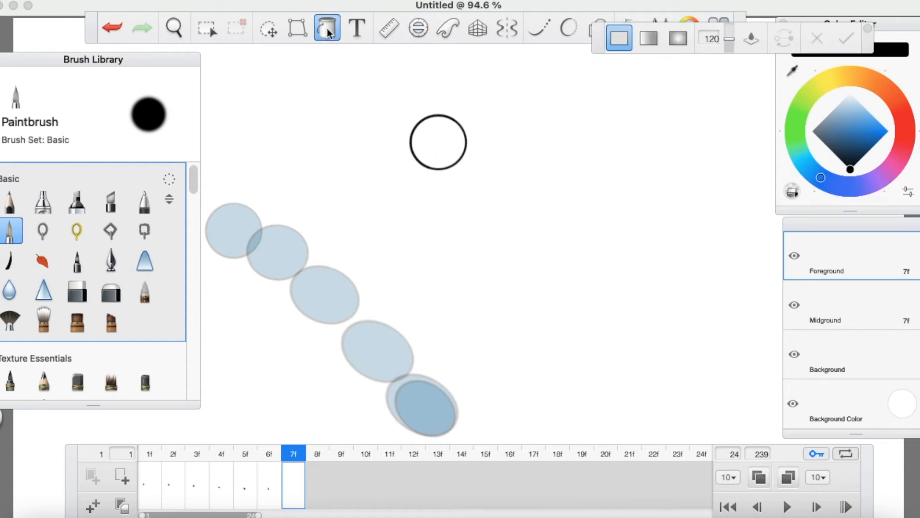
left_click(870, 145)
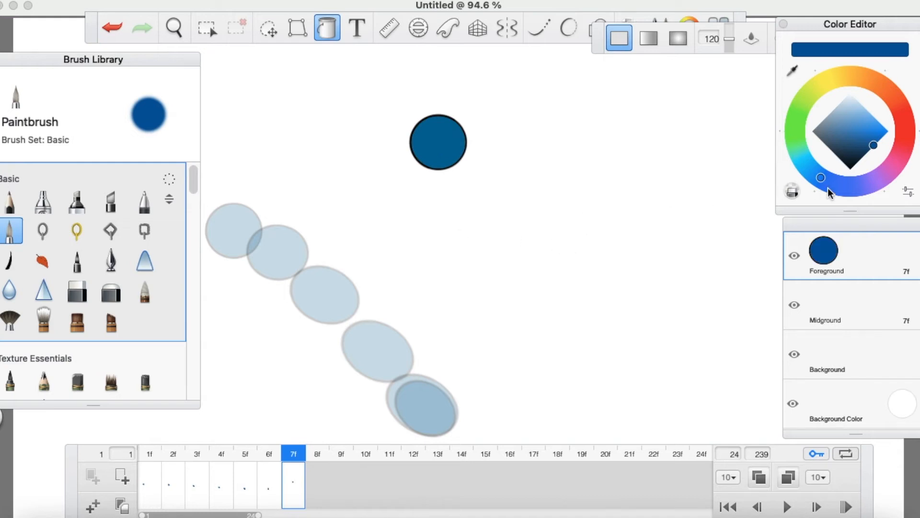
left_click(336, 32)
Move the round ball on frame 7 down to the bottom of the canvas, just right of frame 6's oval.
left_click(264, 33)
left_click_drag(505, 165, 506, 433)
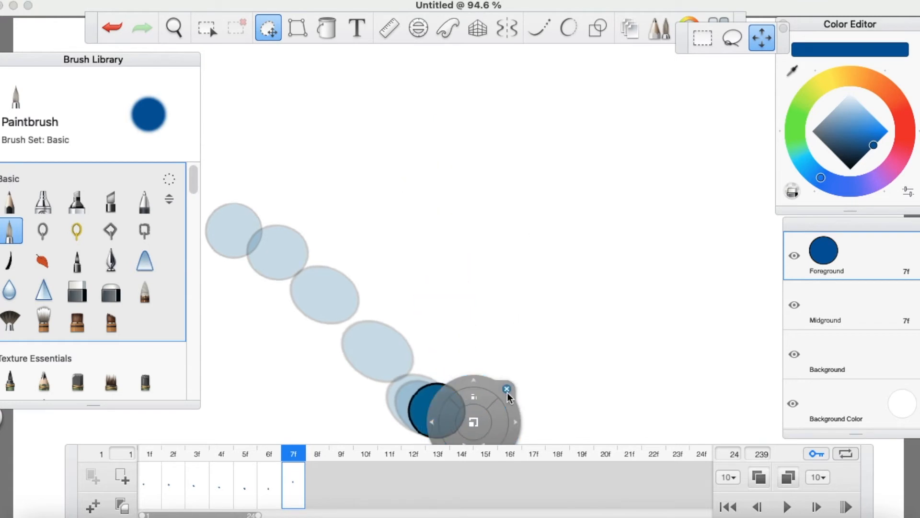
left_click(507, 389)
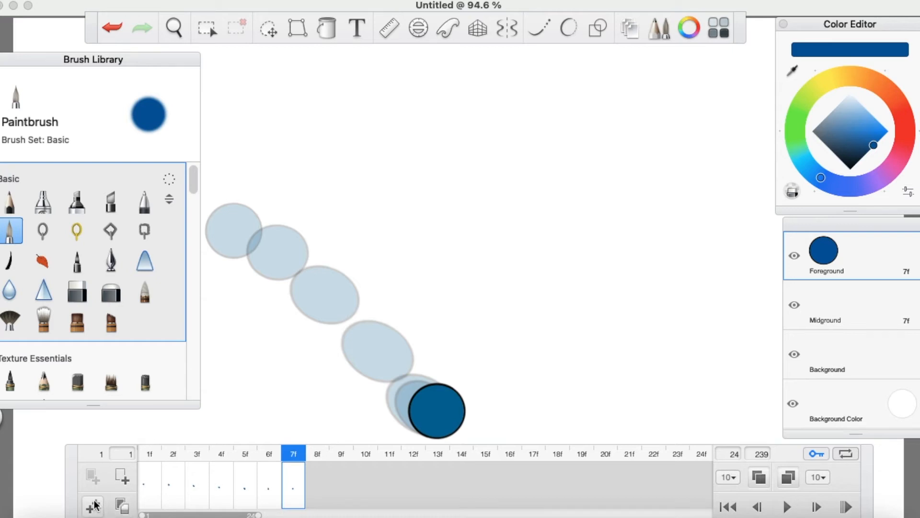
Duplicate frame 7 as frame 8 and squash the ball vertically into a slightly flattened oval resting at ground level.
left_click(95, 505)
left_click(269, 29)
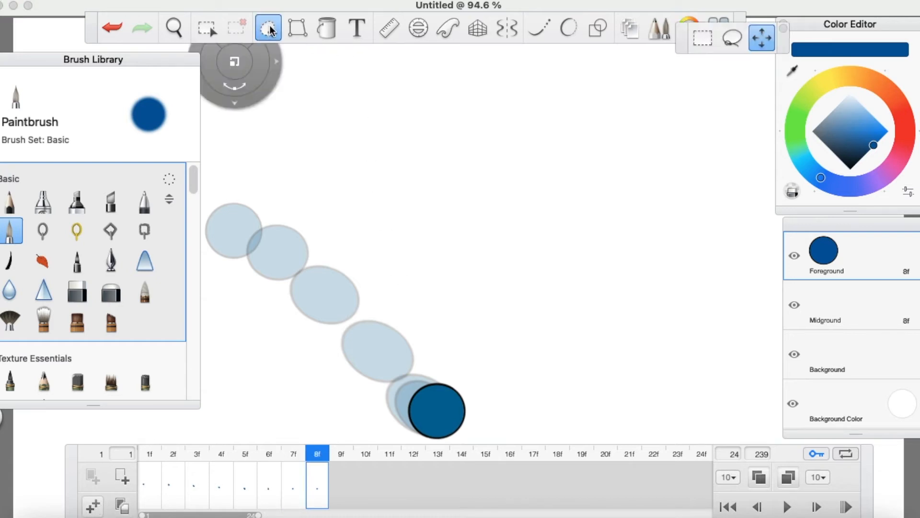
left_click_drag(460, 283, 470, 305)
left_click(497, 306)
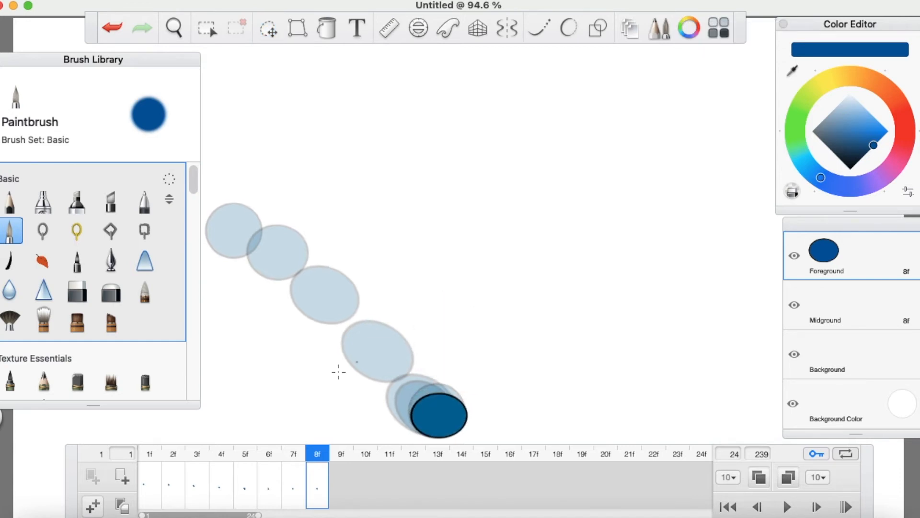
Duplicate frame 8 as frame 9 and flatten the oval further while keeping its base at ground level.
left_click(98, 504)
left_click(273, 29)
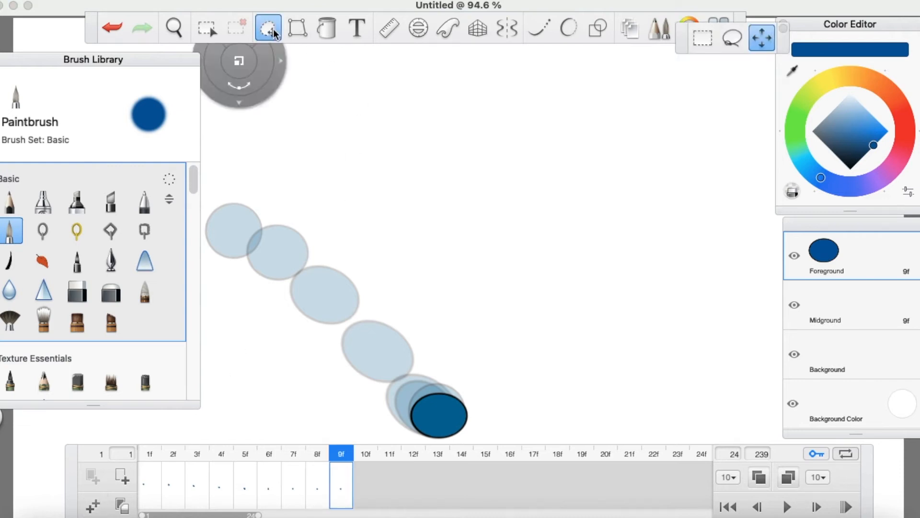
left_click_drag(436, 211, 448, 250)
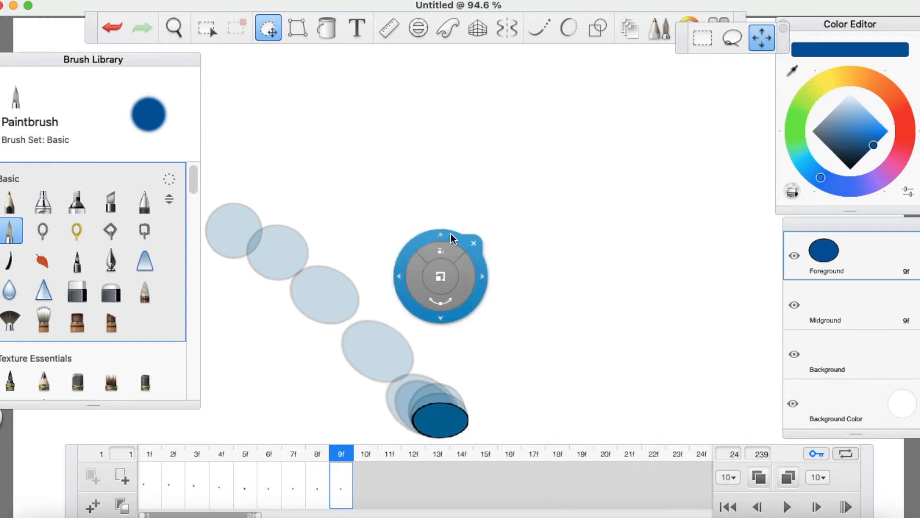
left_click(477, 236)
Duplicate frame 9 as frame 10, making the flattened oval slightly taller and moving it a little up and right.
left_click(94, 505)
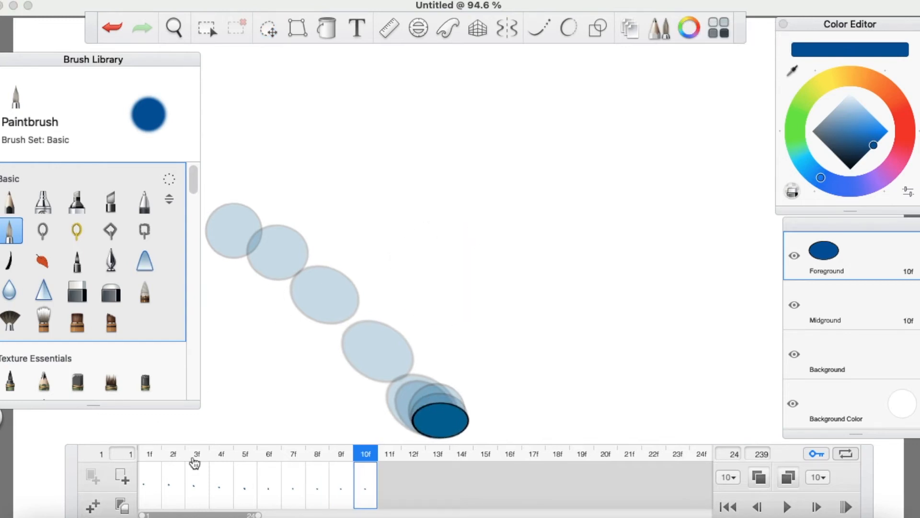
left_click(278, 29)
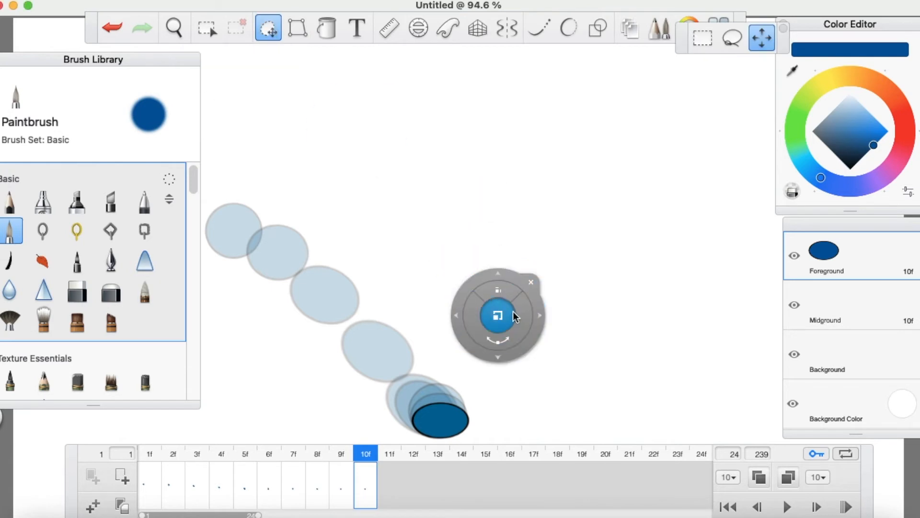
left_click_drag(502, 292, 561, 275)
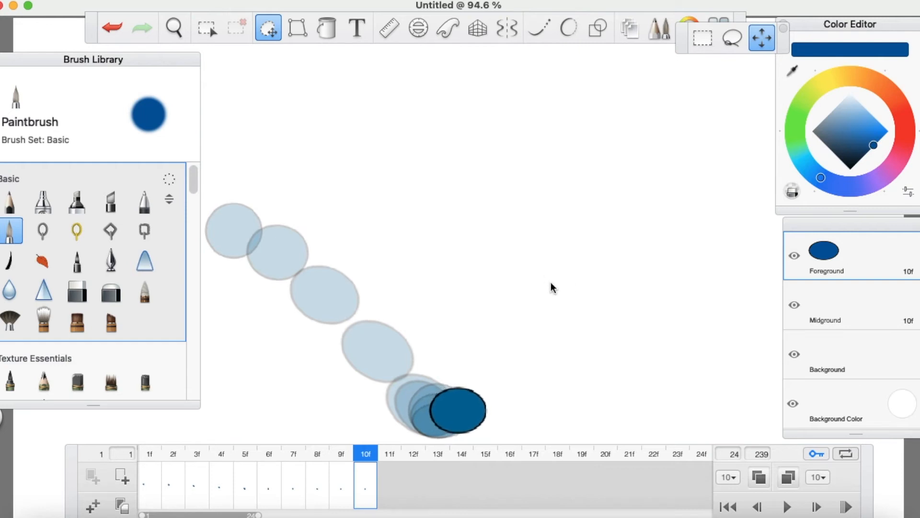
left_click(556, 243)
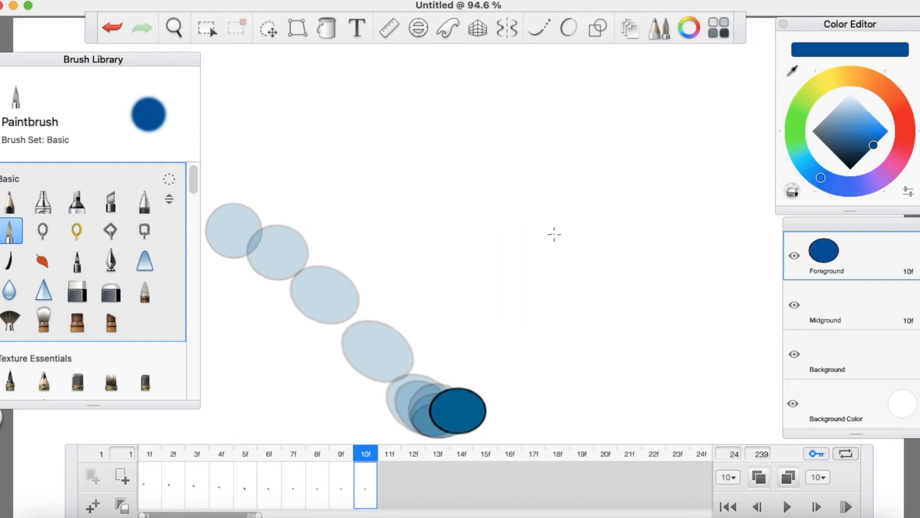
Duplicate frame 10 as frame 11, stretching the oval back to a round ball and moving it up and right.
left_click(92, 504)
left_click(269, 28)
left_click_drag(513, 311, 513, 288)
left_click_drag(559, 310, 581, 271)
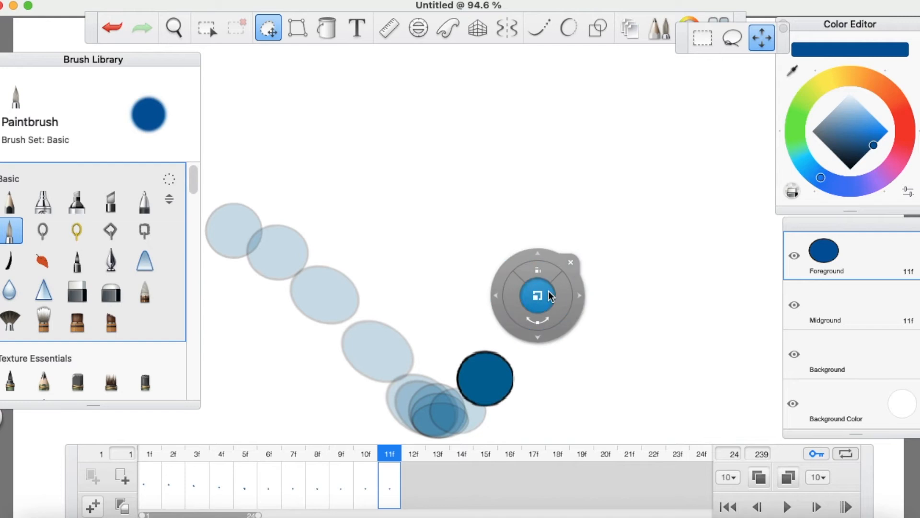
left_click(571, 263)
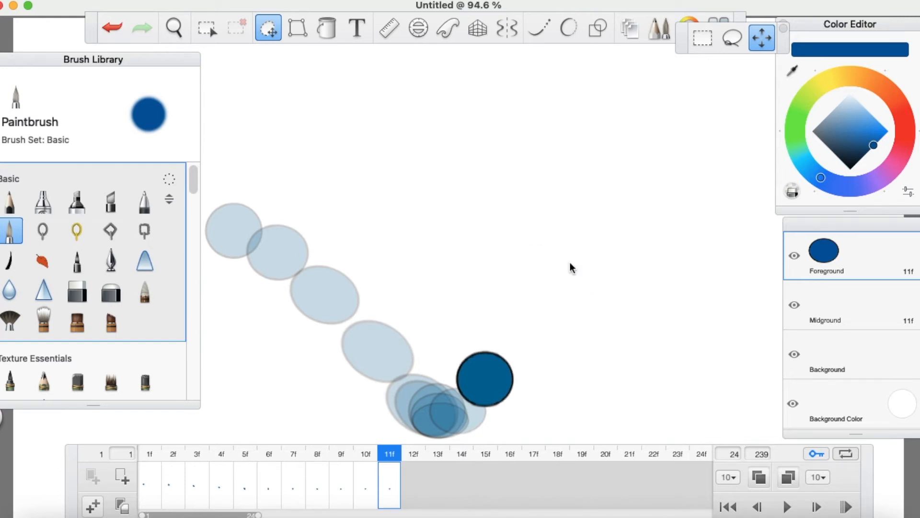
Duplicate frame 11 as frame 12, stretching the ball vertically, tilting it to the right and moving it slightly up and right.
left_click(93, 506)
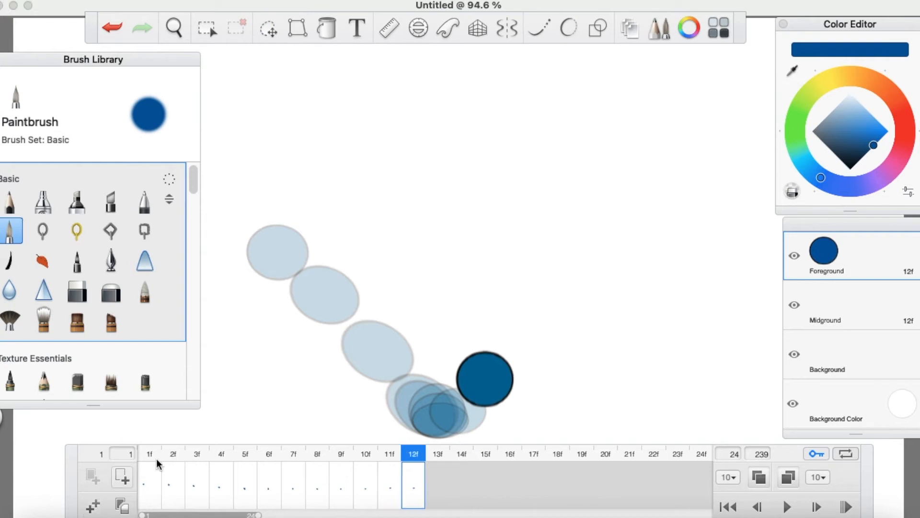
left_click(269, 35)
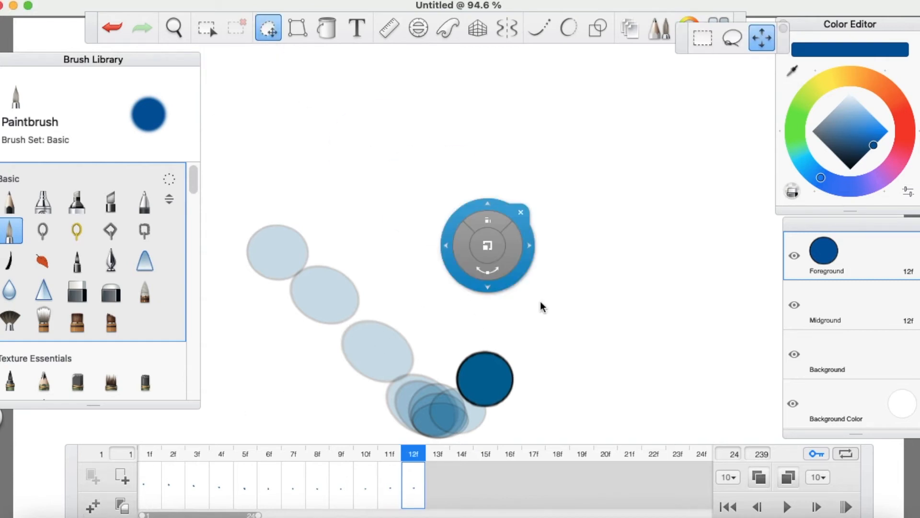
left_click_drag(530, 264, 539, 237)
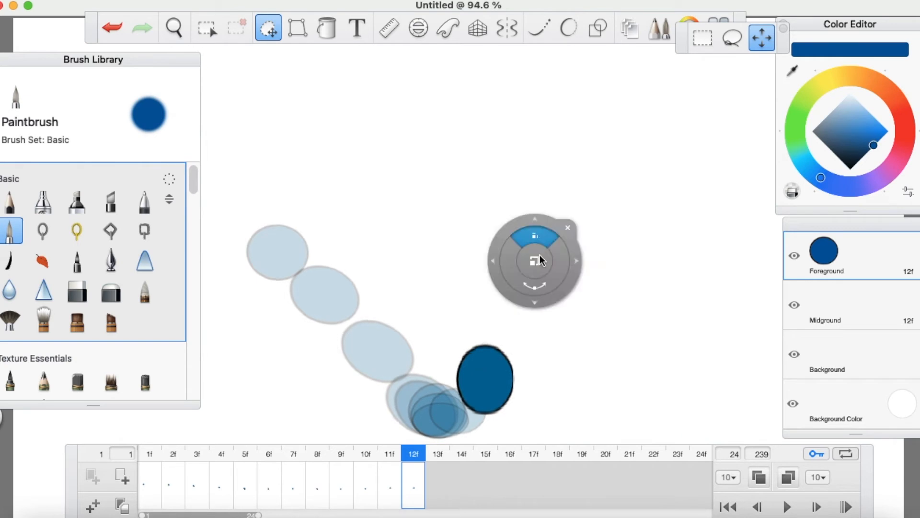
left_click_drag(553, 287, 561, 320)
left_click_drag(571, 270, 574, 249)
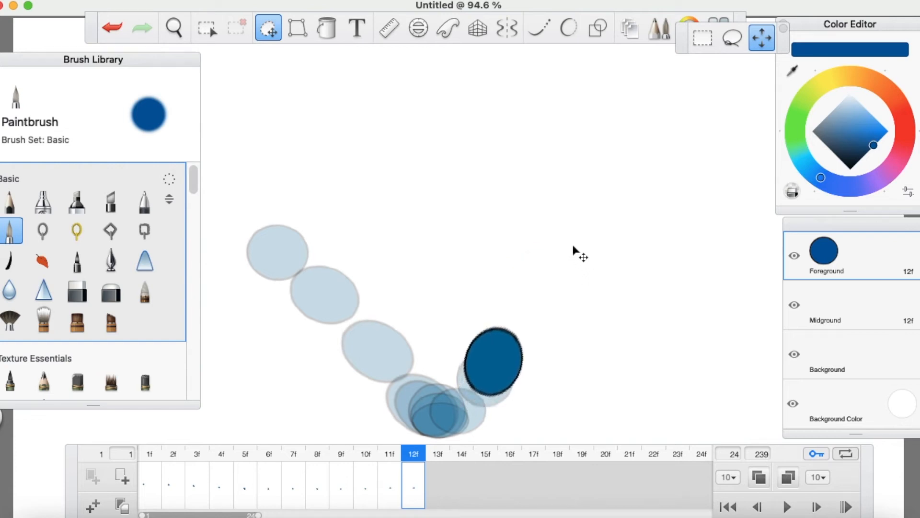
left_click(590, 246)
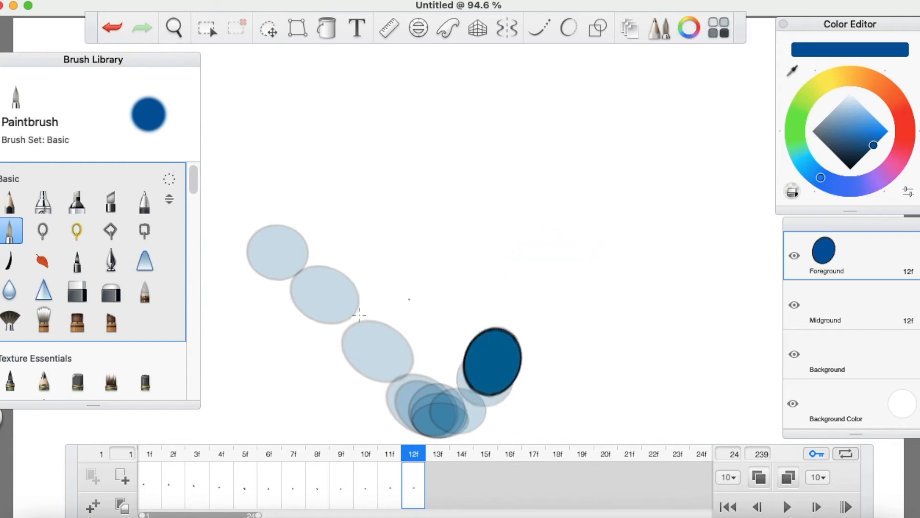
Duplicate frame 12 as frame 13, moving the ball up and right, stretching it taller and tilting it further to the right.
left_click(93, 506)
left_click(268, 30)
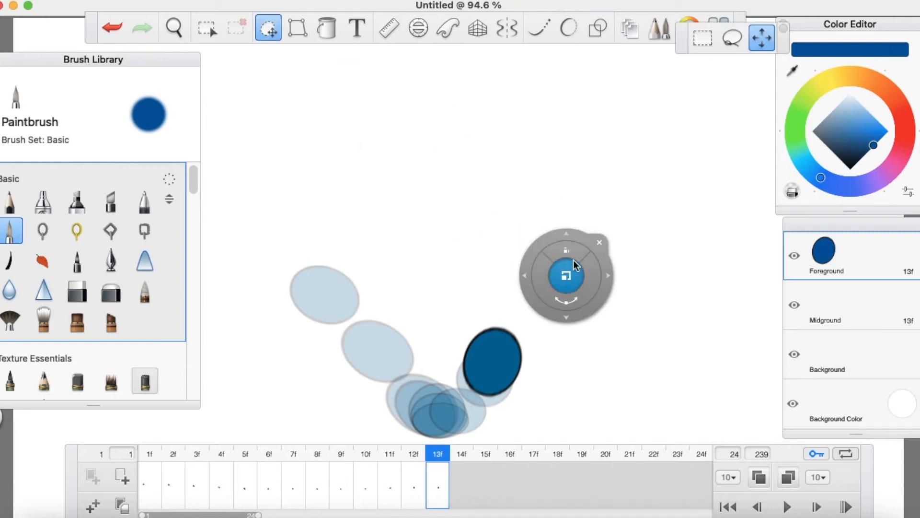
left_click_drag(596, 279, 562, 321)
mouse_move(589, 286)
left_mouse_down()
mouse_move(616, 261)
mouse_move(613, 245)
mouse_move(592, 293)
mouse_move(607, 287)
left_mouse_up()
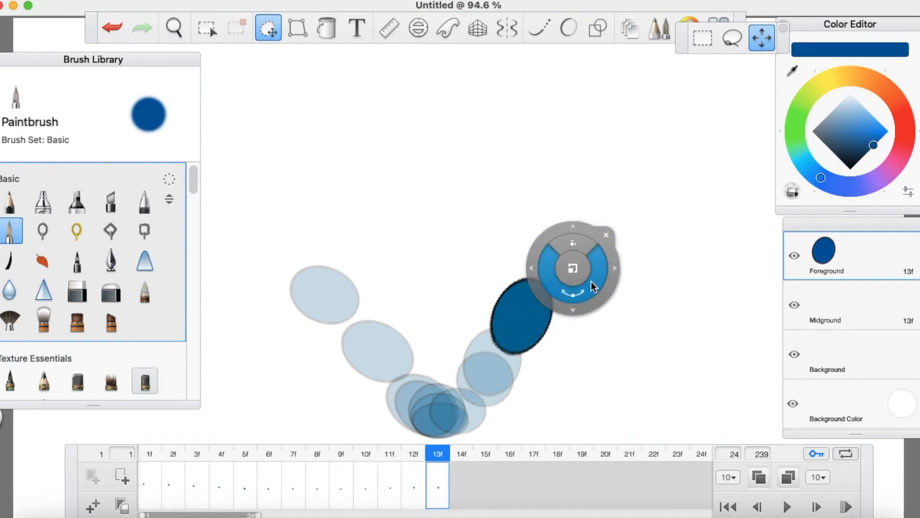
left_click(606, 234)
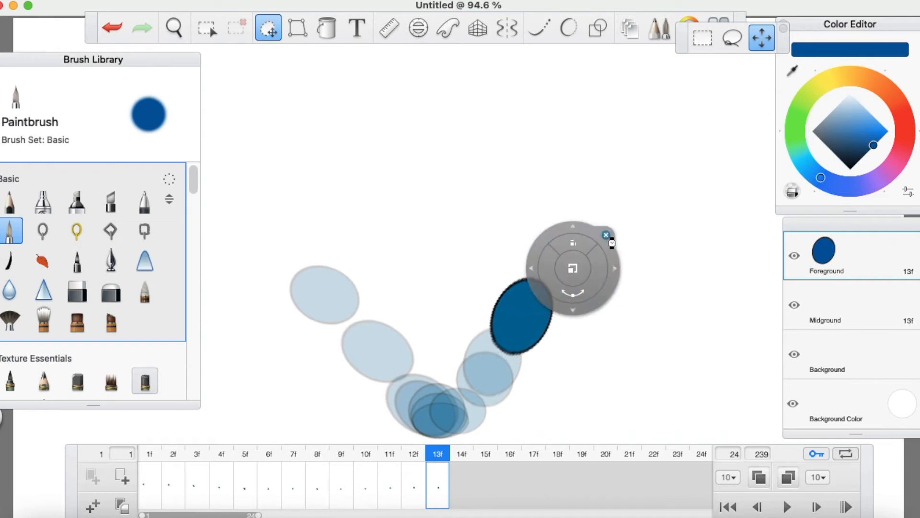
Duplicate frame 13 as frame 14, turning the ball upright, moving it up and right to the peak and making it slightly wider.
left_click(91, 501)
left_click(269, 28)
left_click_drag(588, 282, 596, 228)
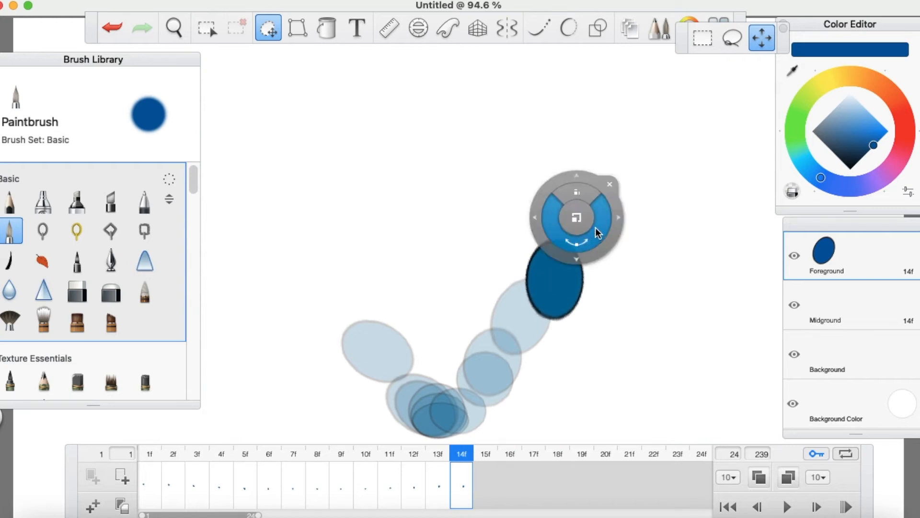
left_click_drag(578, 192, 571, 202)
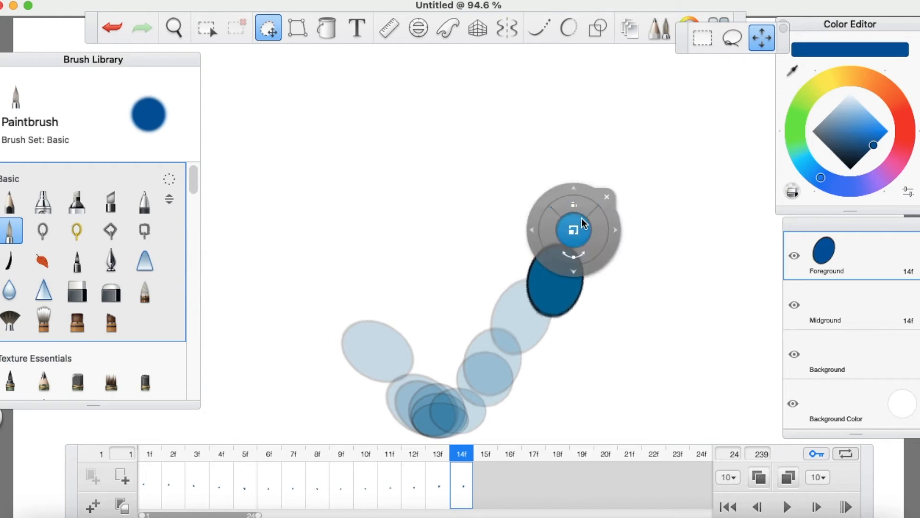
left_click_drag(614, 246, 623, 238)
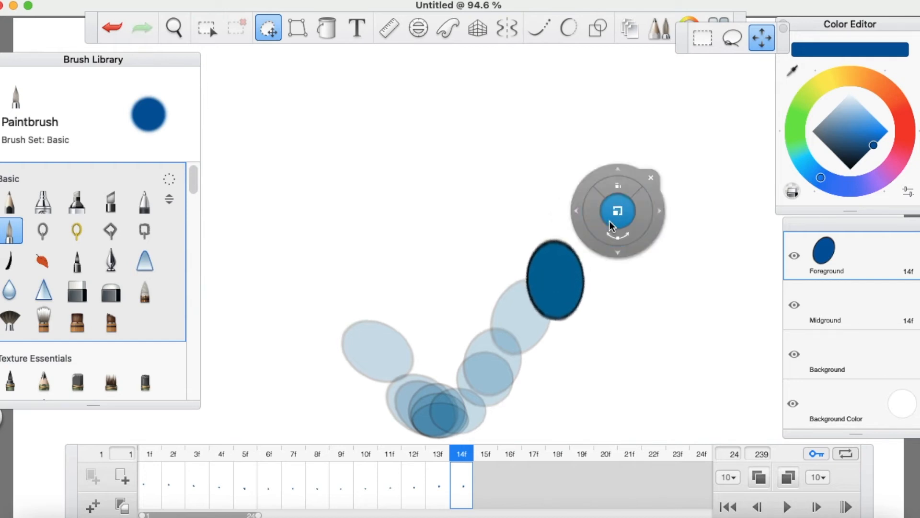
left_click_drag(617, 188, 633, 220)
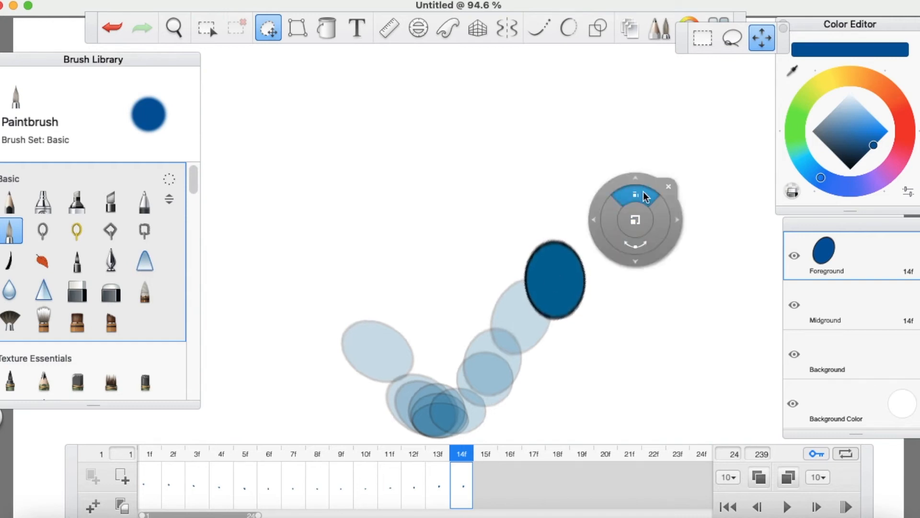
left_click(667, 187)
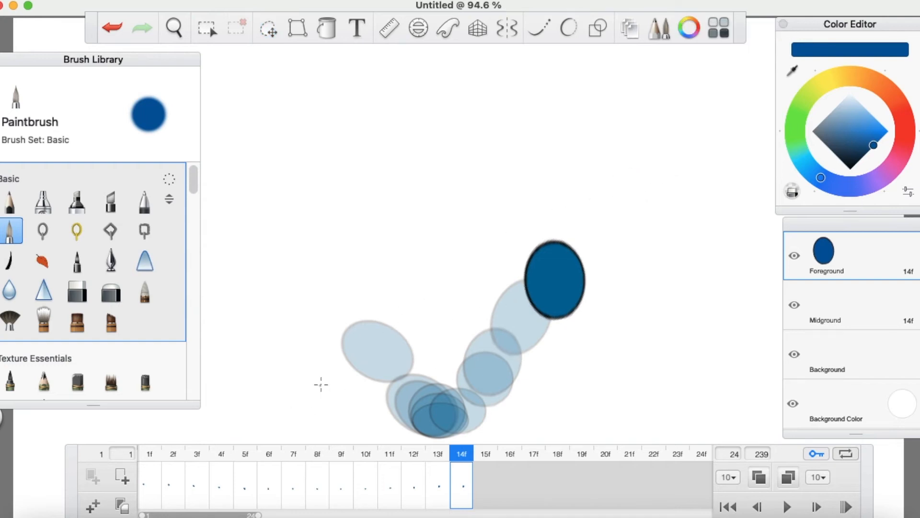
Duplicate frame 14 unchanged as frame 15 to hold the peak, and again as frame 16 with the ball moved down and right.
left_click(93, 504)
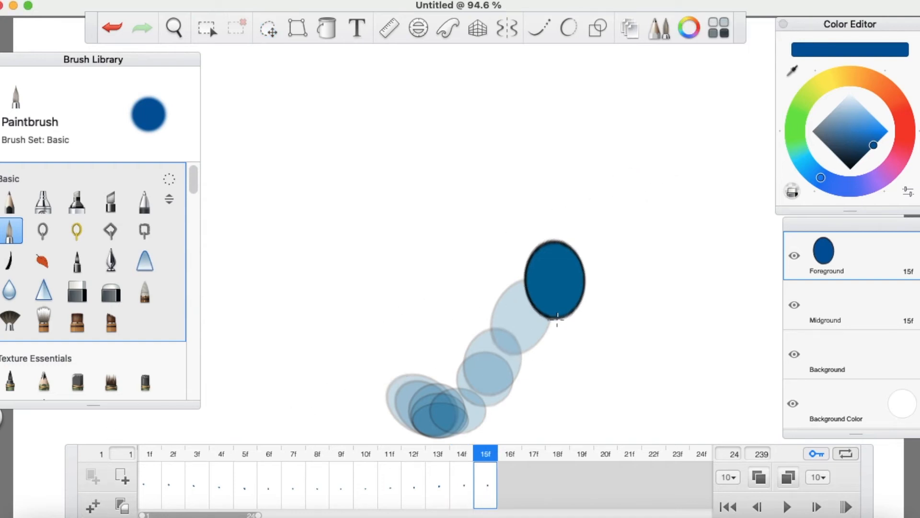
left_click(93, 504)
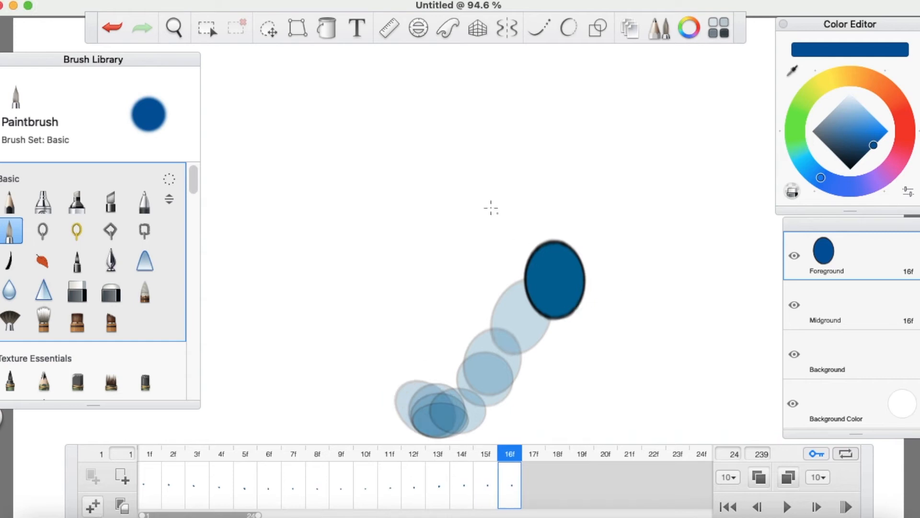
left_click(268, 30)
left_click_drag(616, 249, 650, 282)
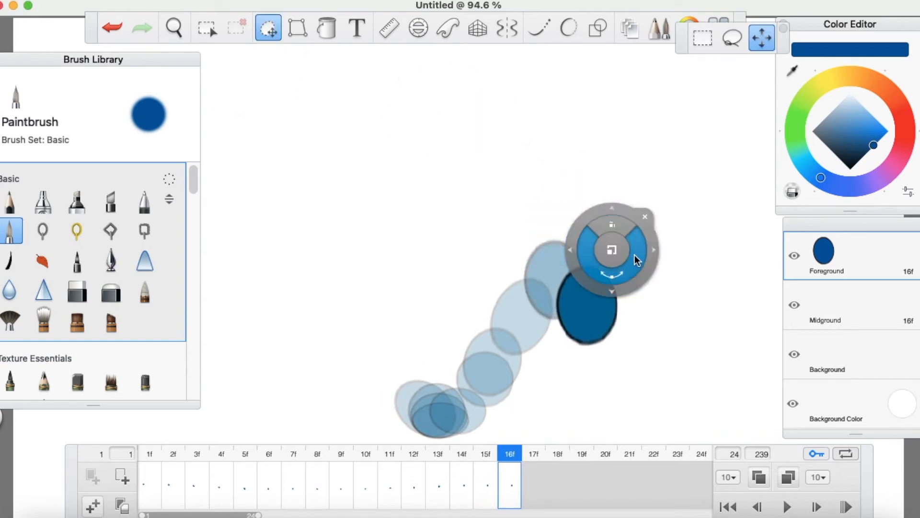
left_click(649, 218)
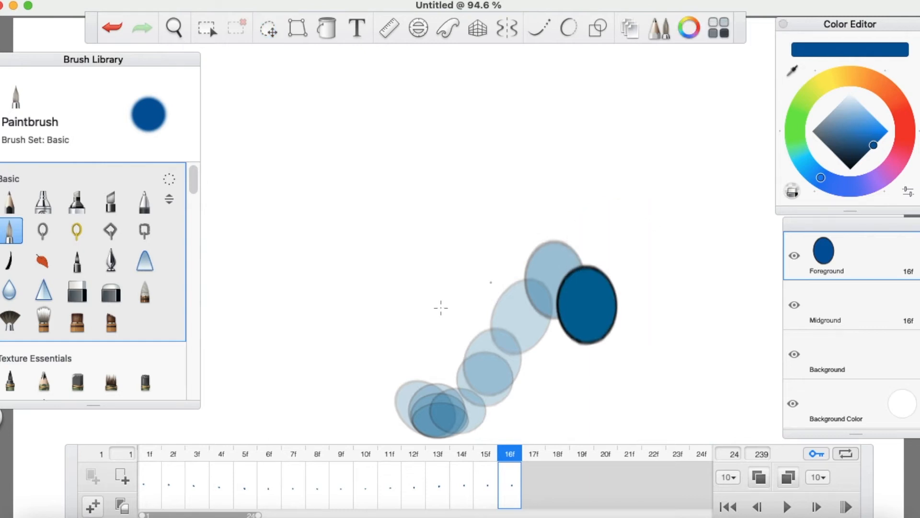
Duplicate frame 16 as frame 17, moving the ball further down and right and stretching it vertically.
left_click(96, 509)
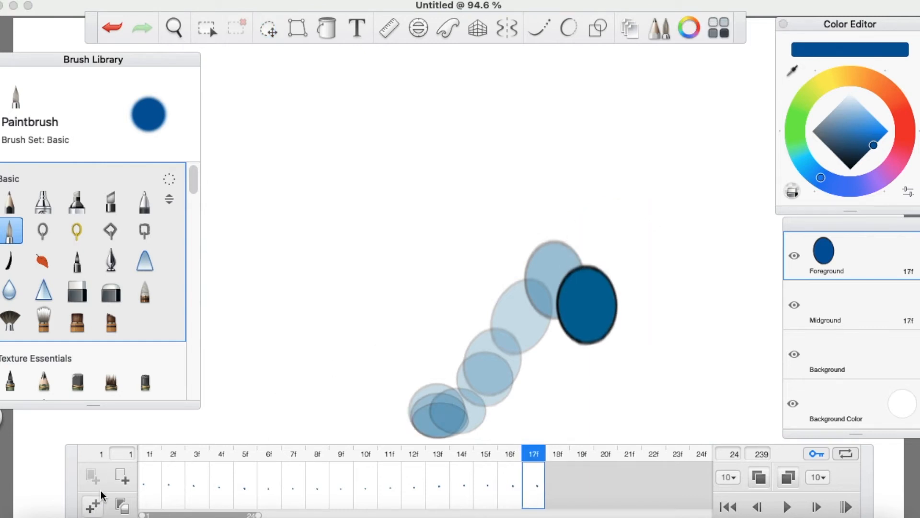
left_click(268, 29)
left_click_drag(600, 287, 618, 322)
left_click_drag(592, 272, 593, 259)
left_click_drag(622, 311, 625, 315)
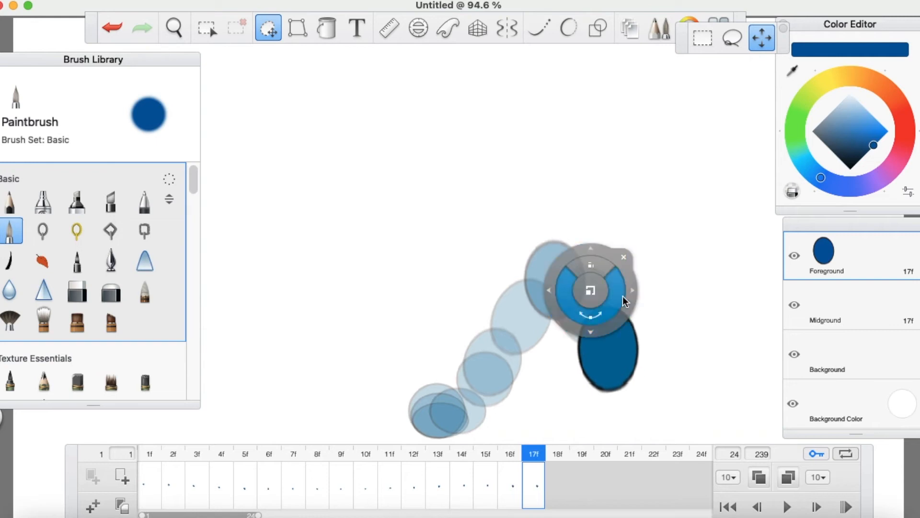
left_click(624, 258)
Duplicate frame 17 as frame 18, lowering the ball to the ground slightly to the right and stretching it a little taller.
left_click(94, 506)
left_click(269, 29)
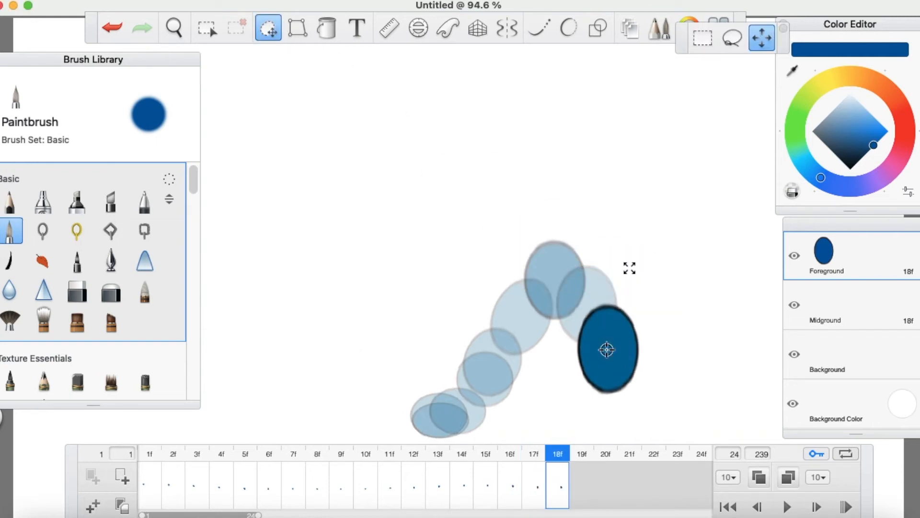
left_click_drag(666, 307, 678, 360)
left_click(673, 301)
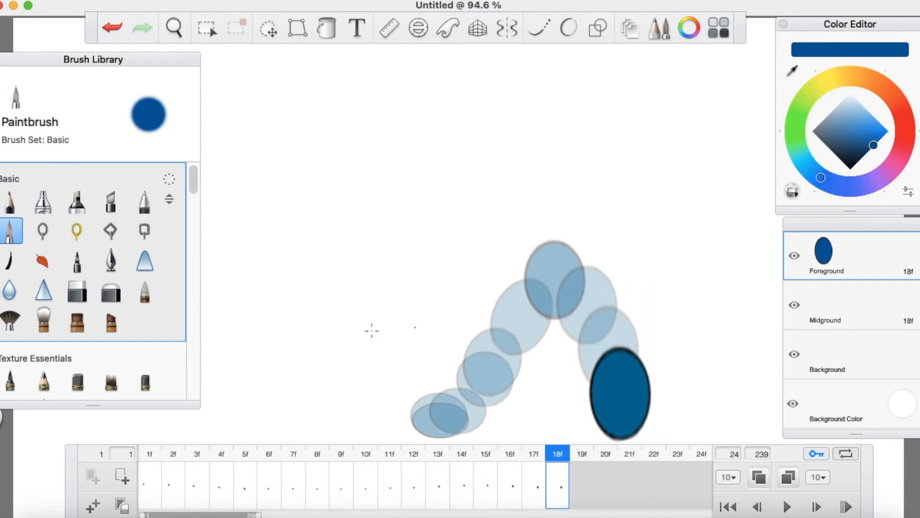
Duplicate frame 18 as frame 19, shortening the ball vertically while keeping its base near ground level.
left_click(95, 506)
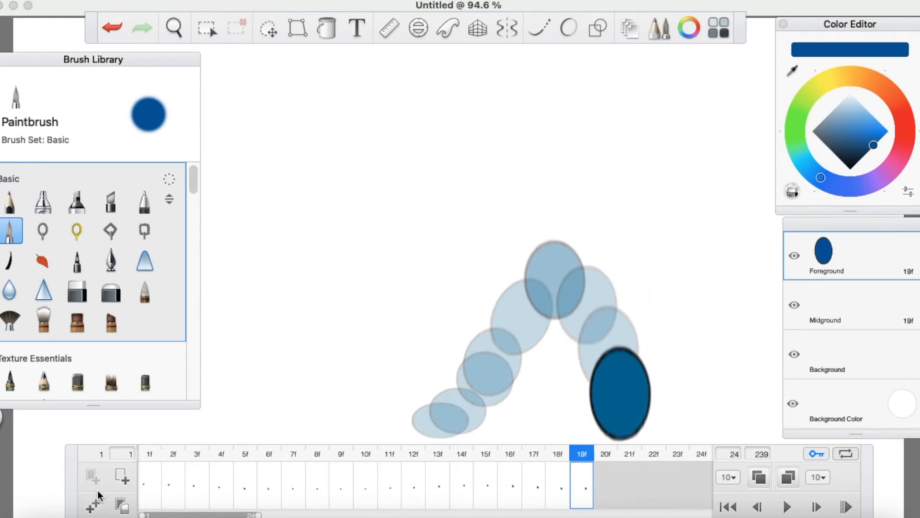
left_click(268, 30)
left_click_drag(608, 275, 651, 344)
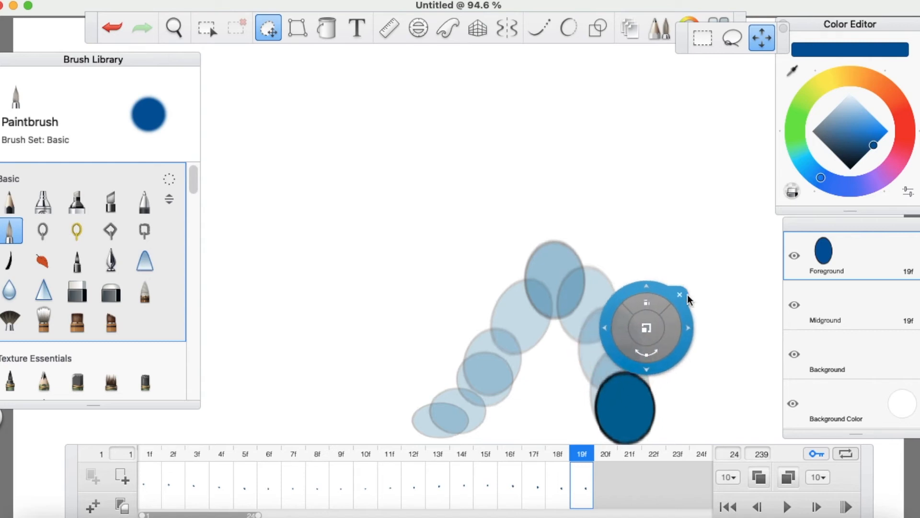
left_click(679, 294)
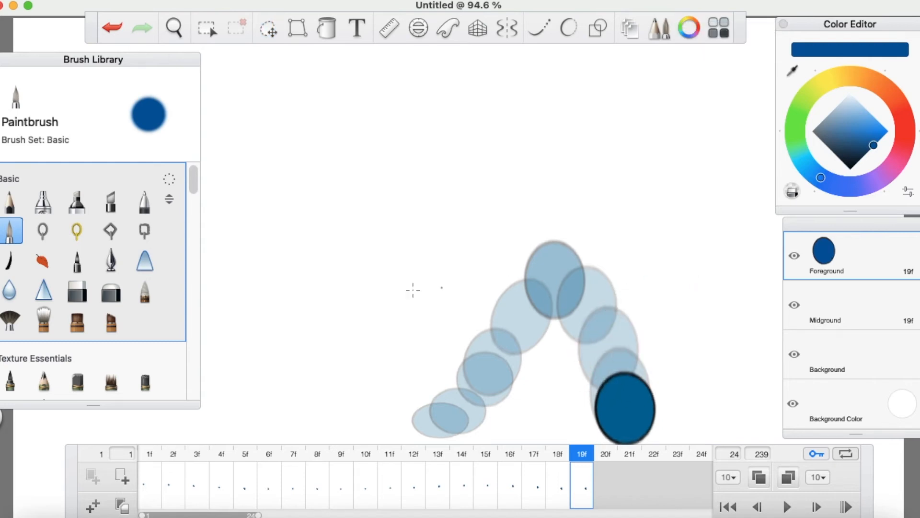
Duplicate frame 19 as frame 20, compressing the oval into a round ball resting at ground level.
left_click(101, 504)
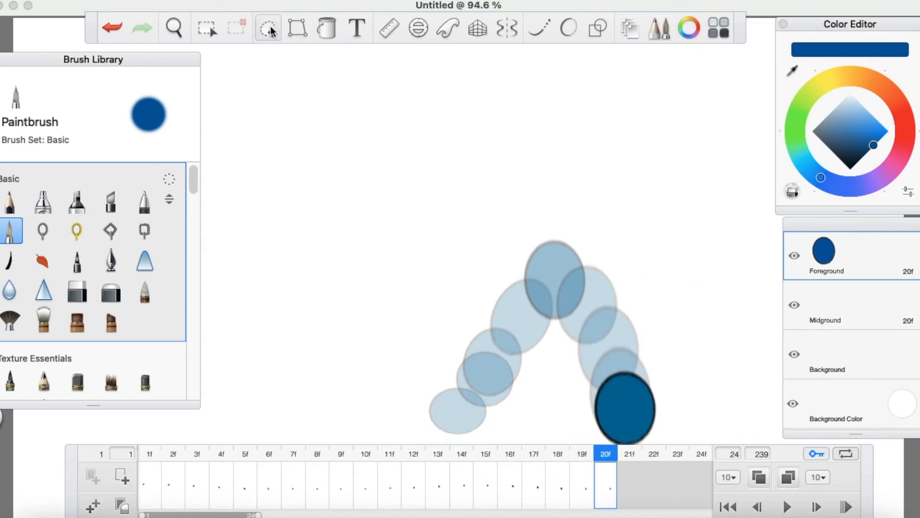
left_click(269, 30)
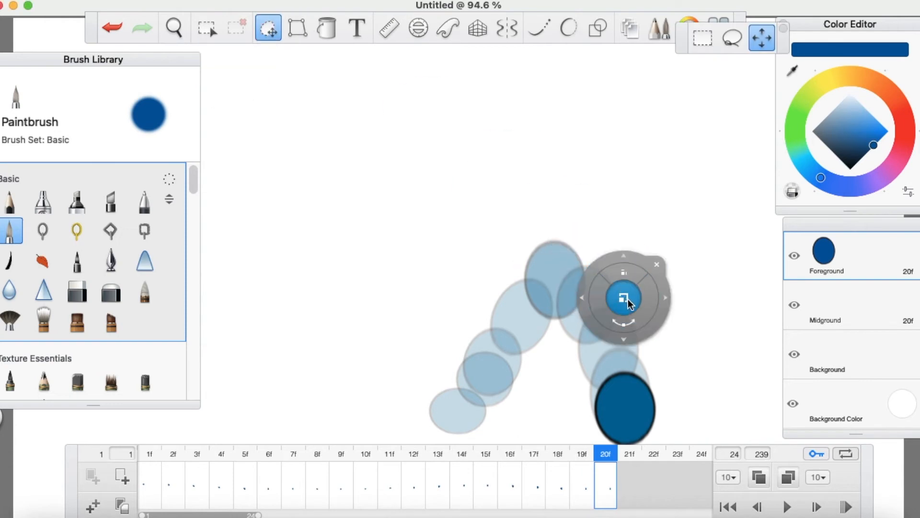
left_click_drag(628, 277, 636, 302)
left_click(665, 306)
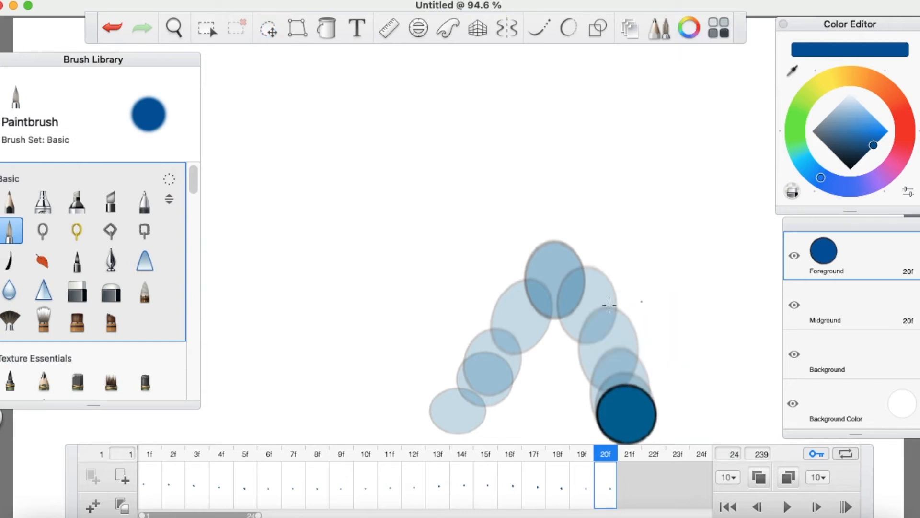
Duplicate frame 20 as frame 21, squashing the round ball into a flat oval with its base on the ground.
left_click(95, 507)
left_click(269, 27)
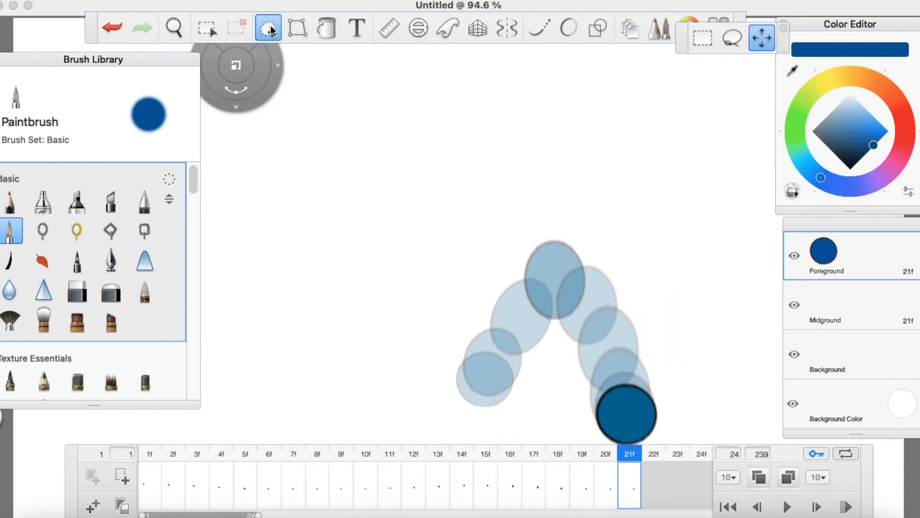
left_click_drag(637, 274, 638, 302)
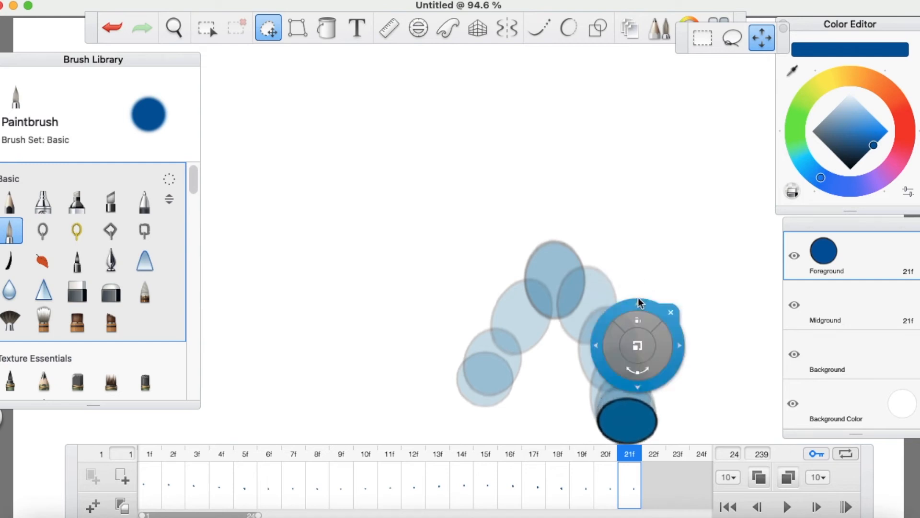
left_click(671, 309)
Duplicate frame 21 as frame 22 and squash the oval further while keeping its base at ground level.
left_click(93, 505)
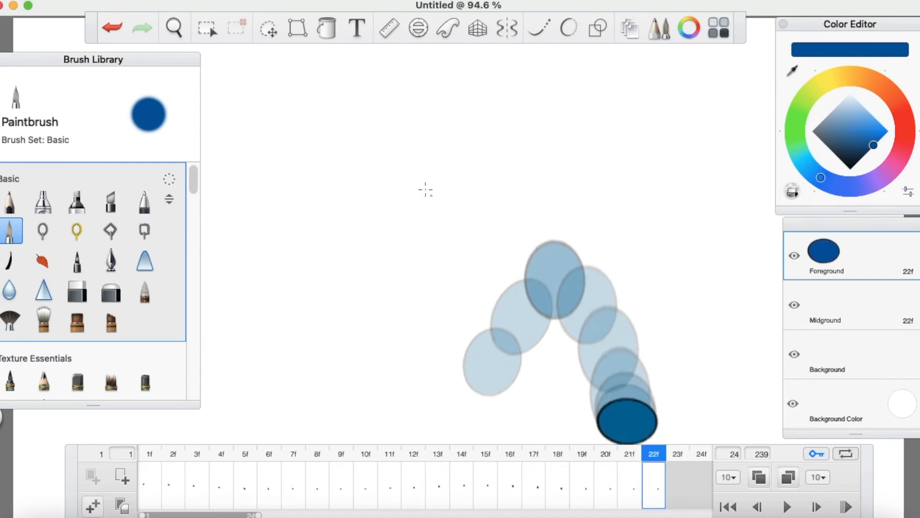
left_click(272, 32)
mouse_move(635, 291)
left_mouse_down()
mouse_move(639, 308)
mouse_move(641, 301)
left_mouse_up()
left_click(673, 304)
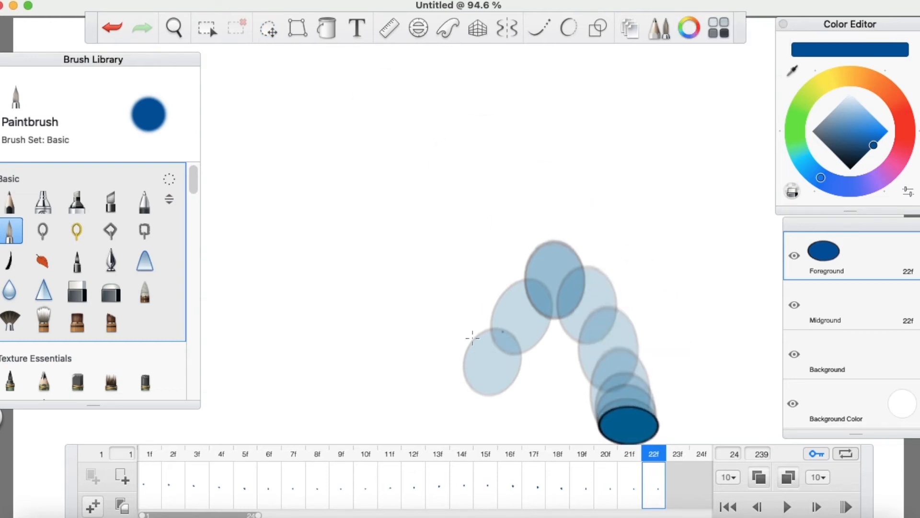
Duplicate frame 22 as frame 23, making the squashed oval slightly taller with its base still on the ground.
left_click(98, 507)
left_click(268, 29)
mouse_move(657, 321)
left_mouse_down()
mouse_move(676, 305)
mouse_move(666, 307)
left_mouse_up()
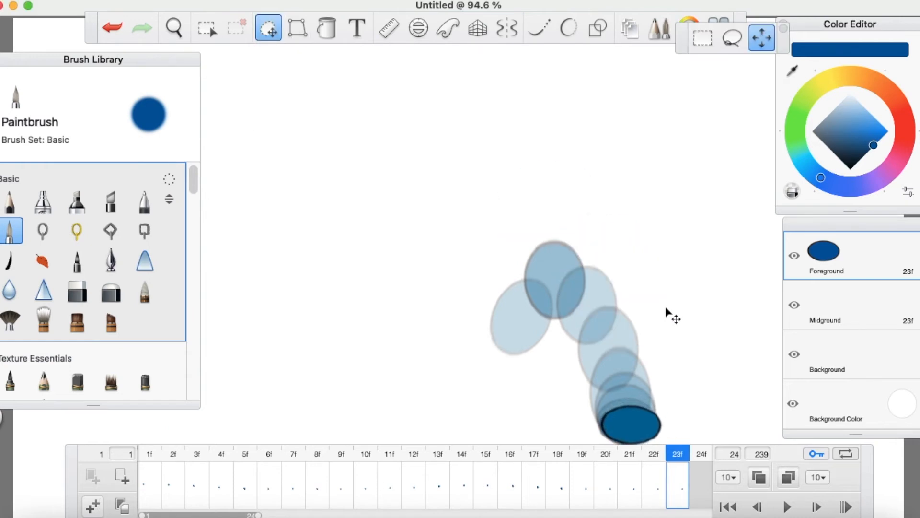
left_click_drag(628, 279, 667, 271)
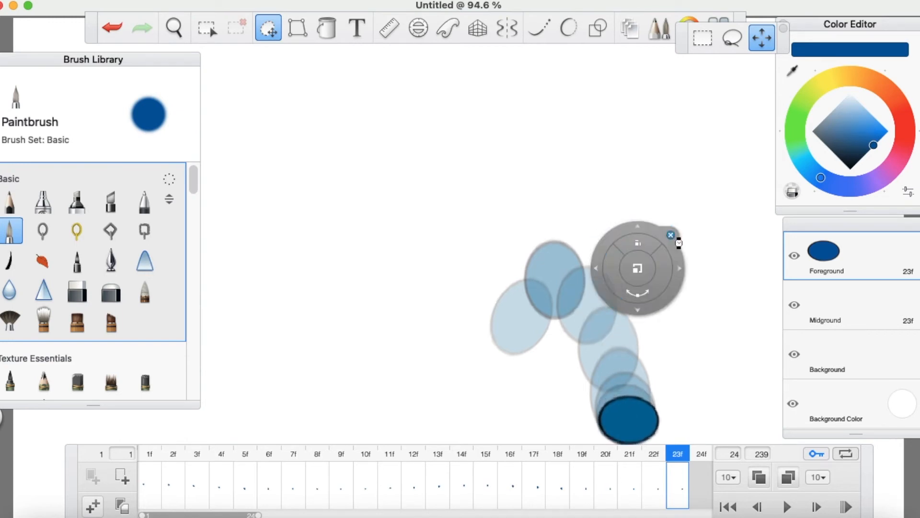
left_click(669, 235)
Duplicate frame 23 as frame 24, making the oval rounder and lifting it off the ground up and right.
left_click(103, 502)
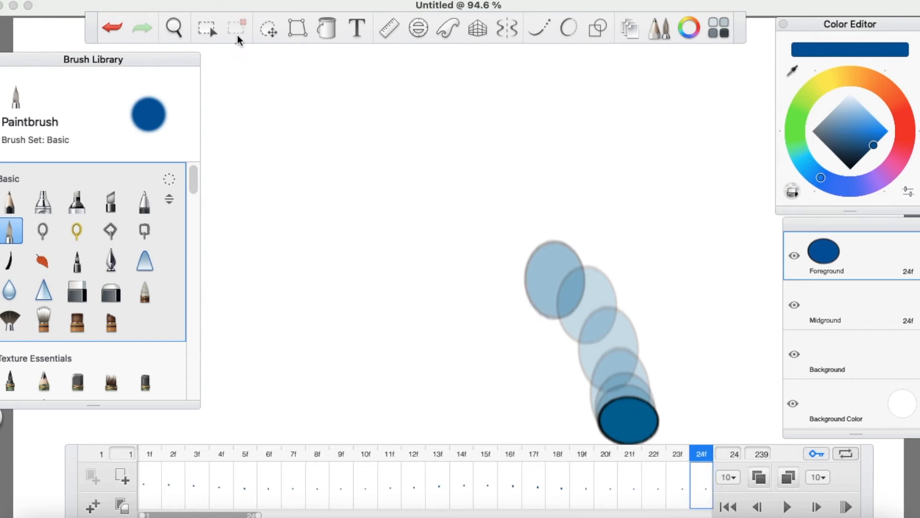
left_click(269, 27)
mouse_move(615, 304)
left_mouse_down()
mouse_move(618, 292)
mouse_move(684, 290)
left_mouse_up()
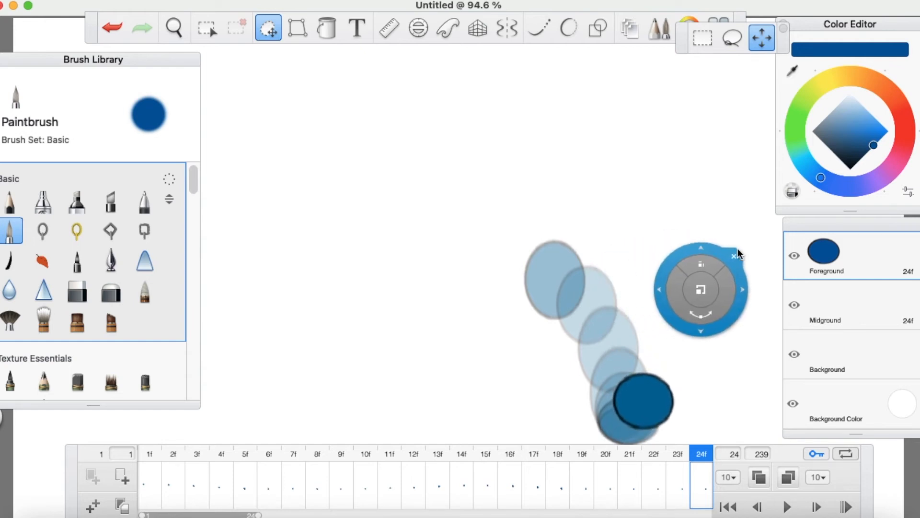
left_click(734, 257)
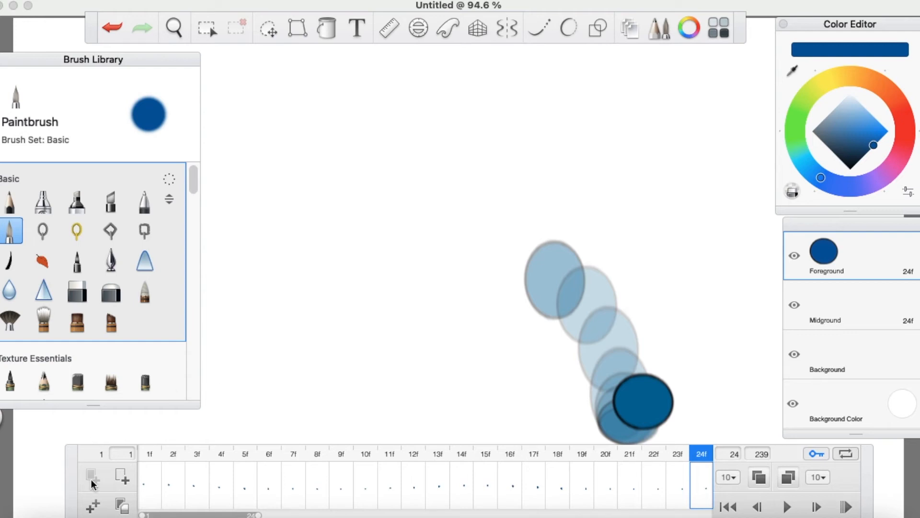
Duplicate frame 24 as frame 25, moving the ball further up and right and making it almost fully round.
left_click(98, 510)
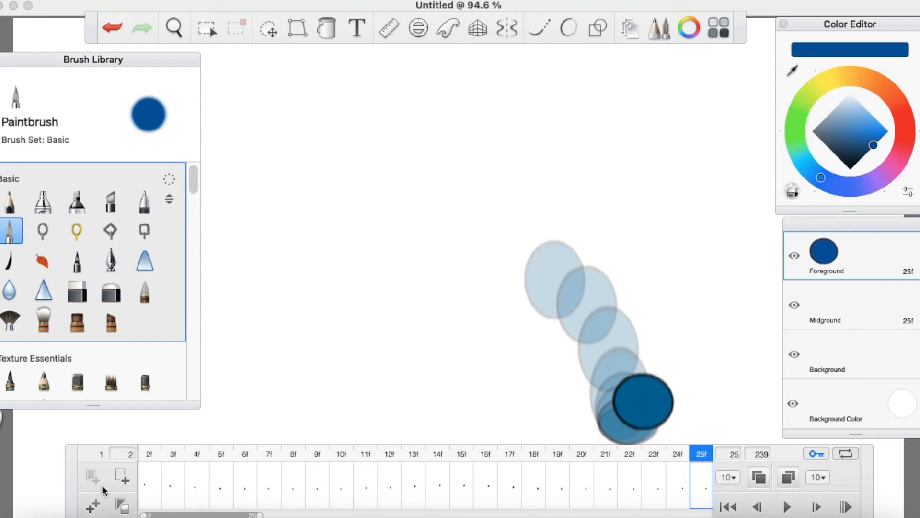
left_click(268, 30)
left_click_drag(436, 139, 660, 297)
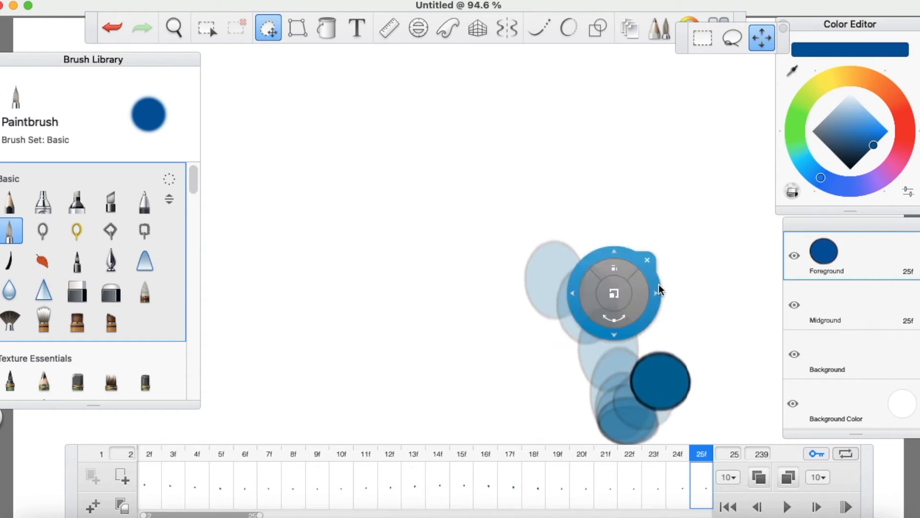
left_click(649, 260)
Duplicate frame 25 as frame 26, moving the ball further up and right and stretching it slightly taller.
left_click(96, 505)
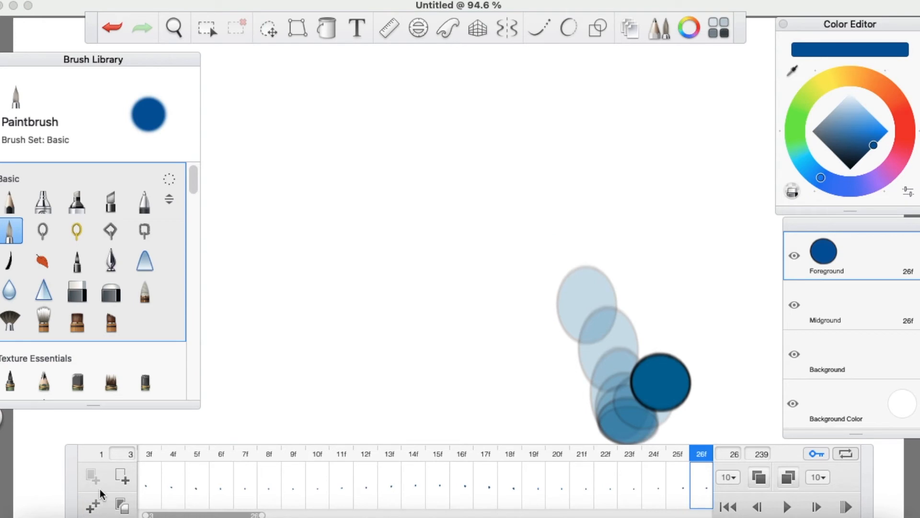
left_click(268, 28)
left_click_drag(646, 288, 709, 273)
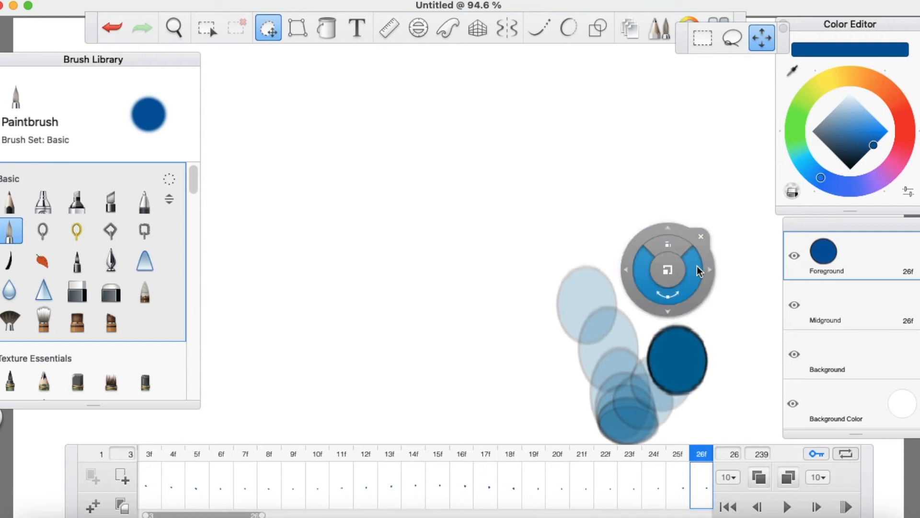
left_click(702, 237)
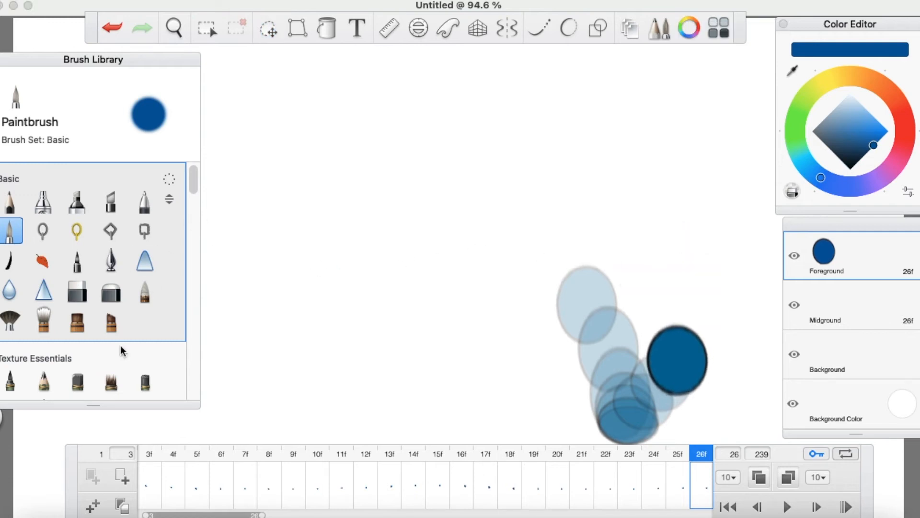
Duplicate frame 26 as frame 27, holding the ball at the arc's peak while making it slightly shorter.
left_click(93, 504)
left_click(269, 30)
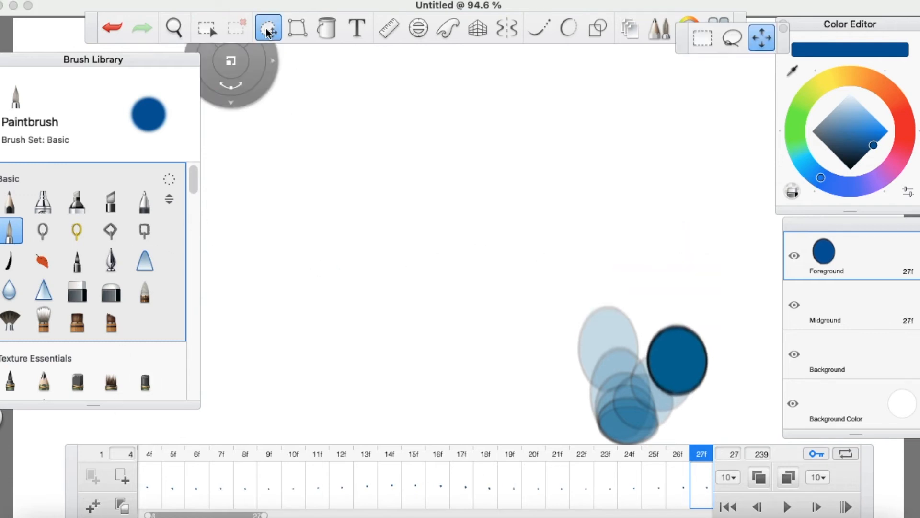
left_click_drag(577, 246, 578, 247)
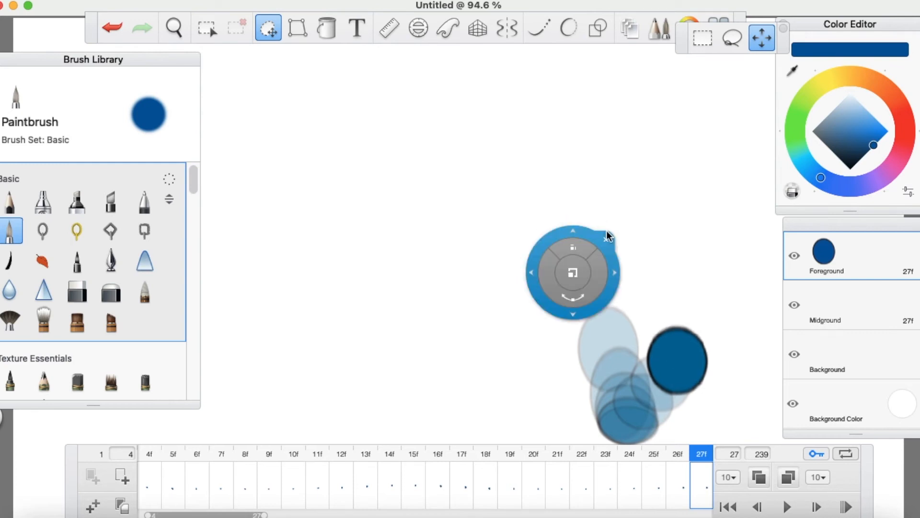
left_click_drag(648, 237, 649, 240)
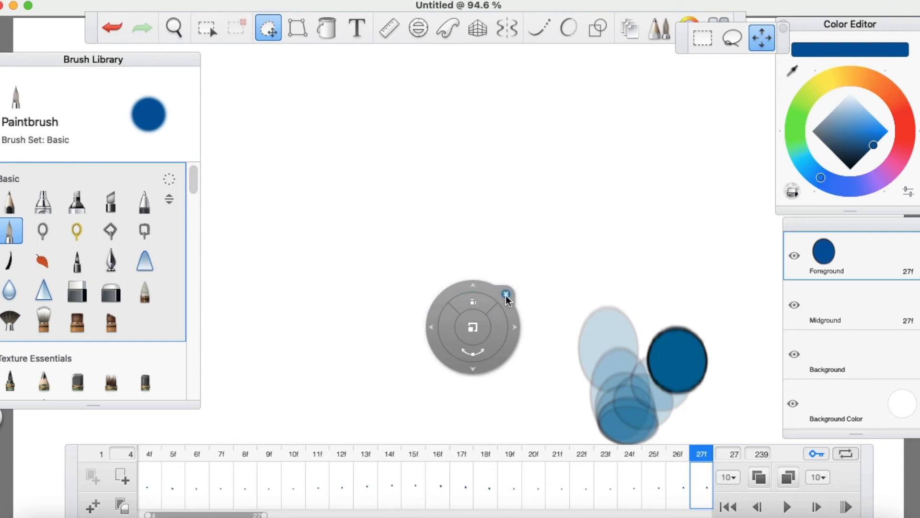
left_click(506, 295)
Duplicate frame 27 as frame 28 and move the ball down and right to begin its fall.
left_click(99, 503)
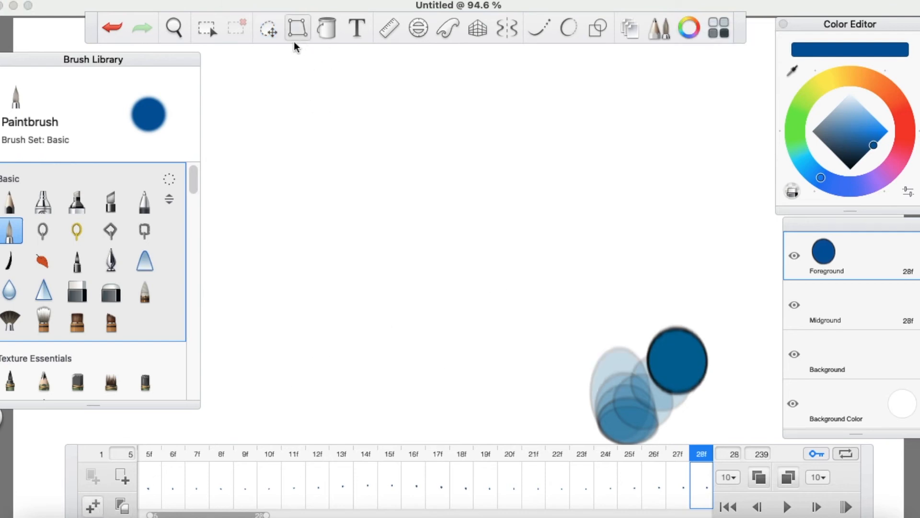
left_click(268, 28)
left_click_drag(708, 295, 729, 313)
left_click(724, 262)
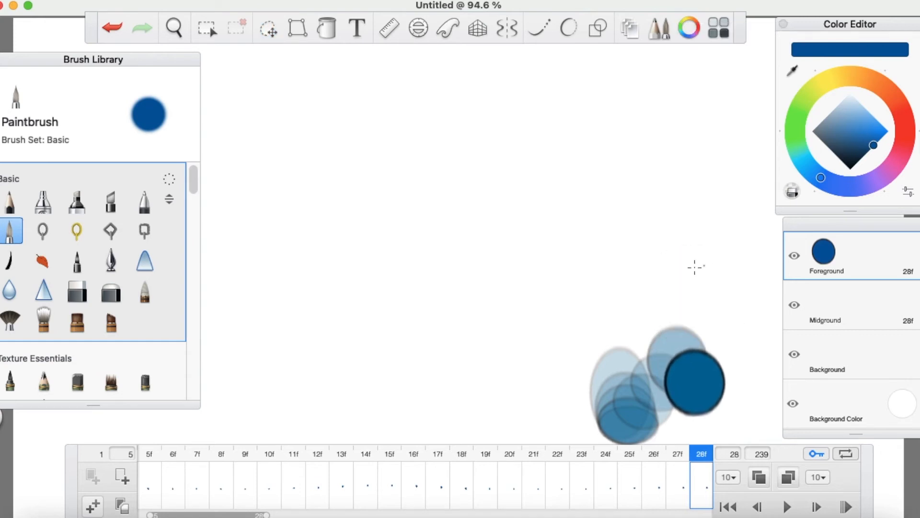
Duplicate frame 28 as frame 29 and lower the ball to ground level, slightly to the right.
left_click(98, 504)
left_click(270, 39)
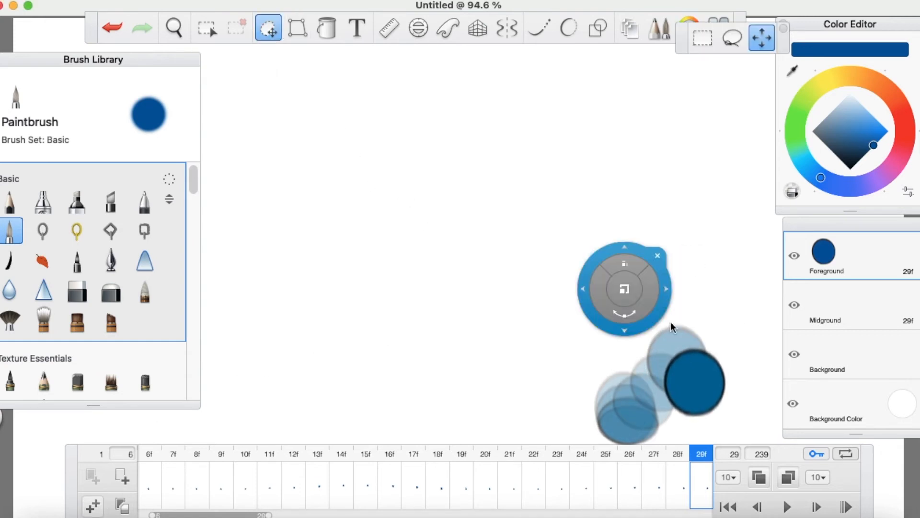
left_click_drag(714, 350, 723, 386)
left_click(721, 330)
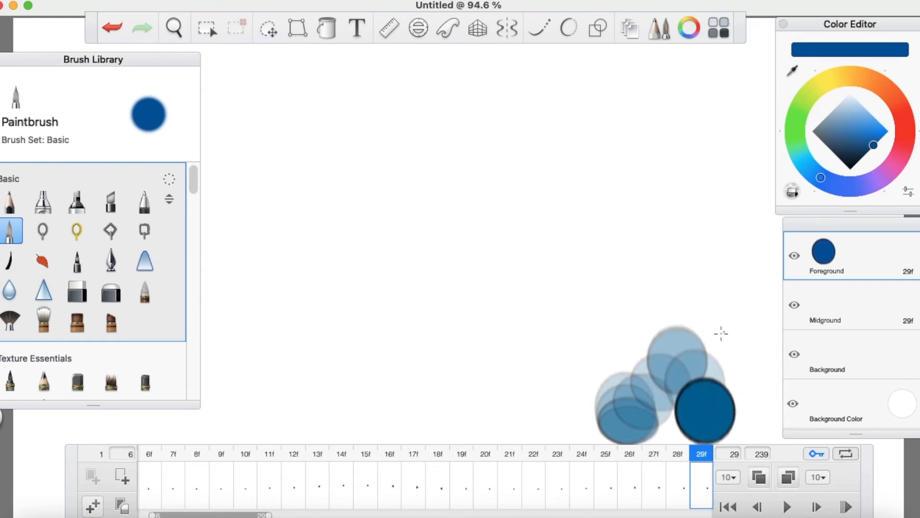
Duplicate frame 29 as frame 30 and squash the ball vertically with its base on the ground.
left_click(262, 30)
mouse_move(663, 276)
left_mouse_down()
mouse_move(667, 304)
mouse_move(705, 333)
left_mouse_up()
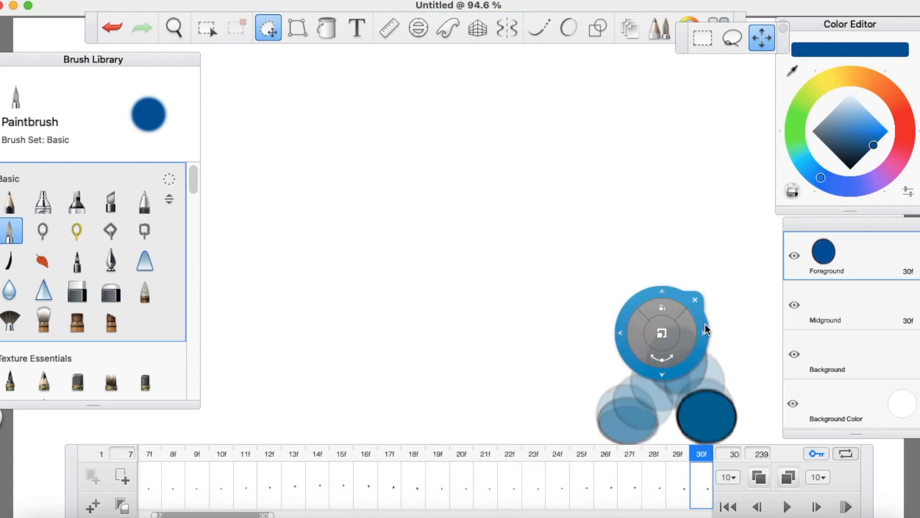
left_click(696, 299)
Duplicate frame 30 as frame 31, lifting the ball up and right off the ground and making it round again.
left_click(99, 505)
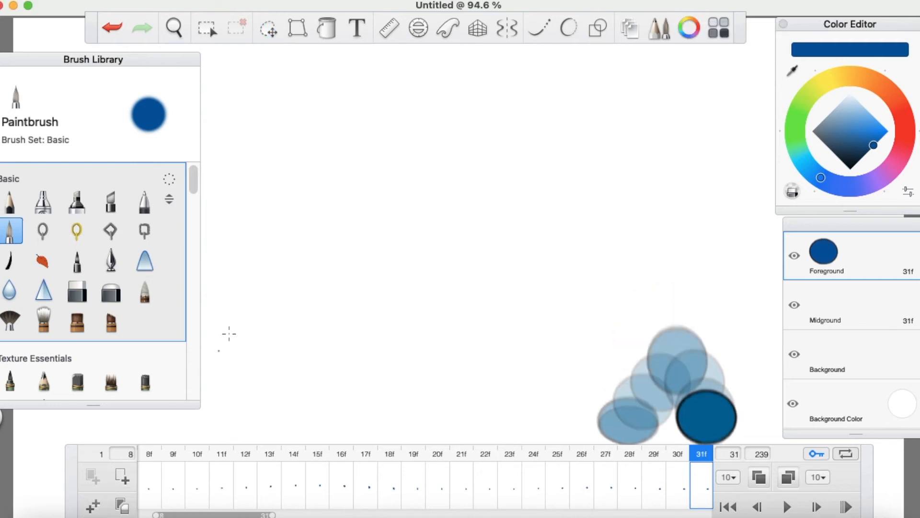
left_click(268, 30)
mouse_move(712, 329)
left_mouse_down()
mouse_move(730, 320)
mouse_move(720, 317)
left_mouse_up()
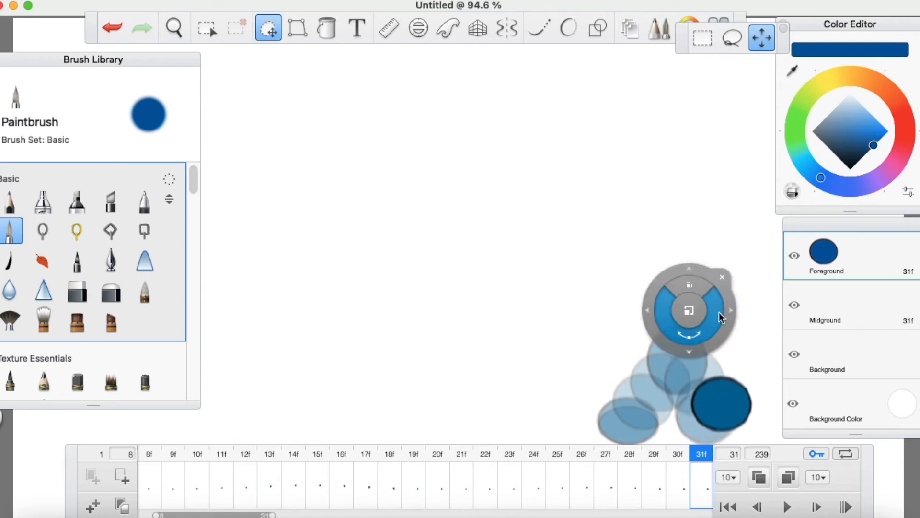
left_click_drag(695, 287, 699, 275)
left_click(725, 269)
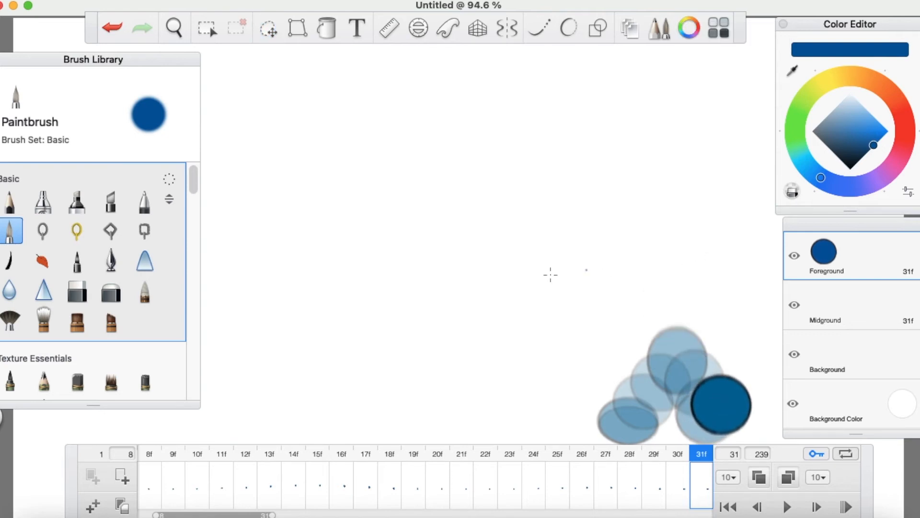
Duplicate frame 31 as frame 32 and move the round ball further up and right.
left_click(94, 509)
left_click(266, 35)
left_click_drag(769, 329, 788, 316)
left_click(779, 271)
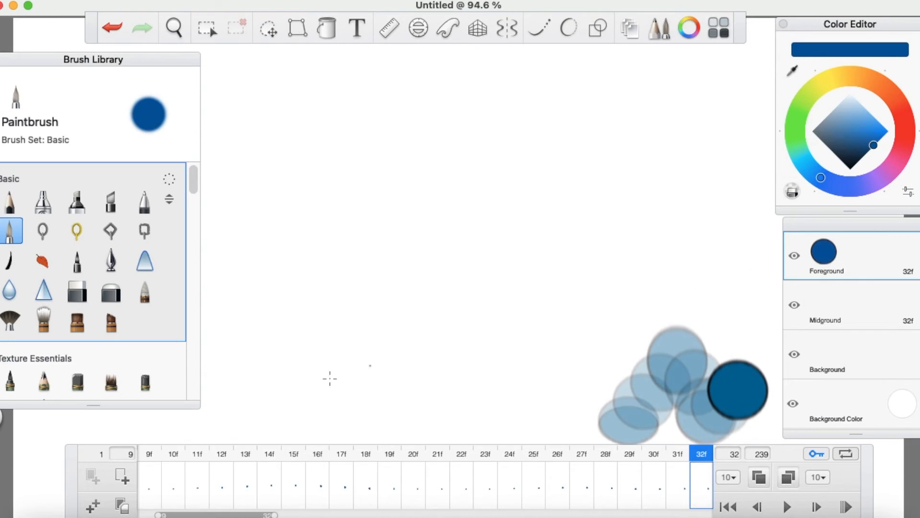
Duplicate frame 32 as frame 33 and nudge the ball very slightly down and right at the small arc's peak.
left_click(94, 506)
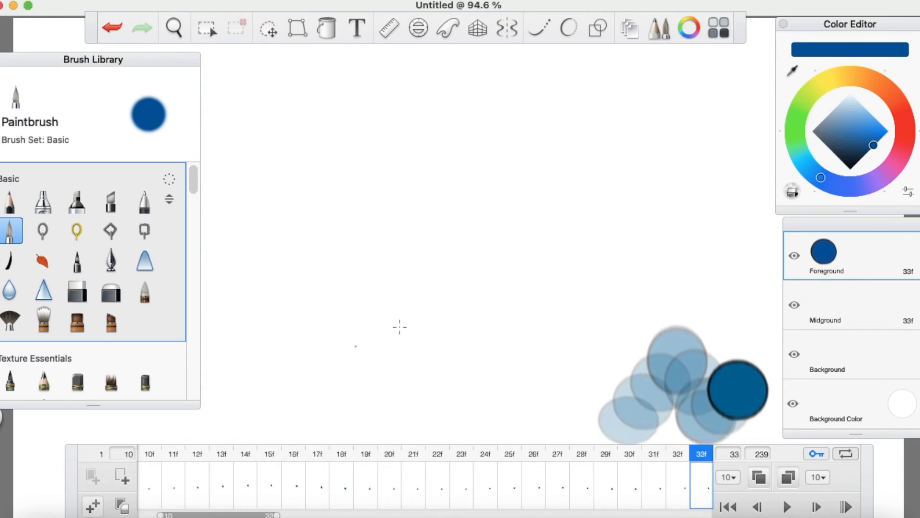
left_click(269, 30)
mouse_move(704, 266)
left_mouse_down()
mouse_move(719, 298)
mouse_move(714, 267)
mouse_move(706, 269)
left_mouse_up()
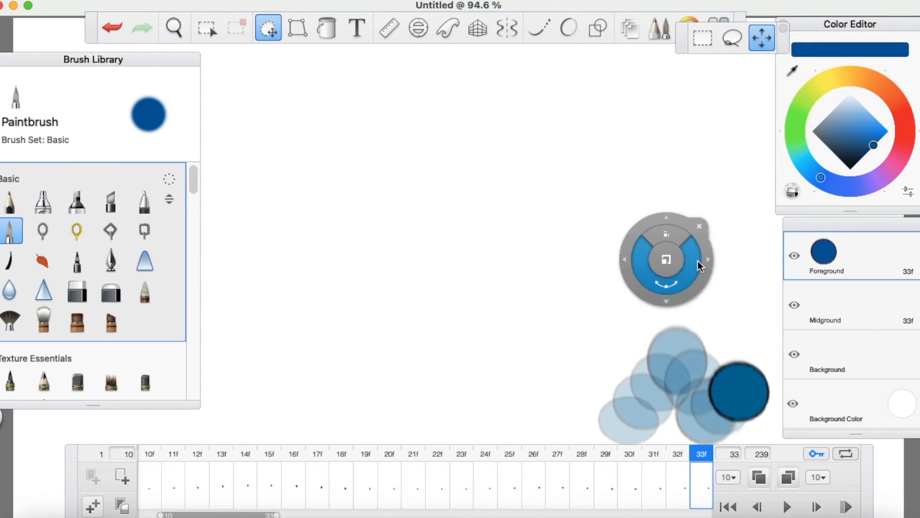
left_click(392, 325)
Duplicate frame 33 as frame 34 and move the ball down and right toward the ground.
left_click(96, 501)
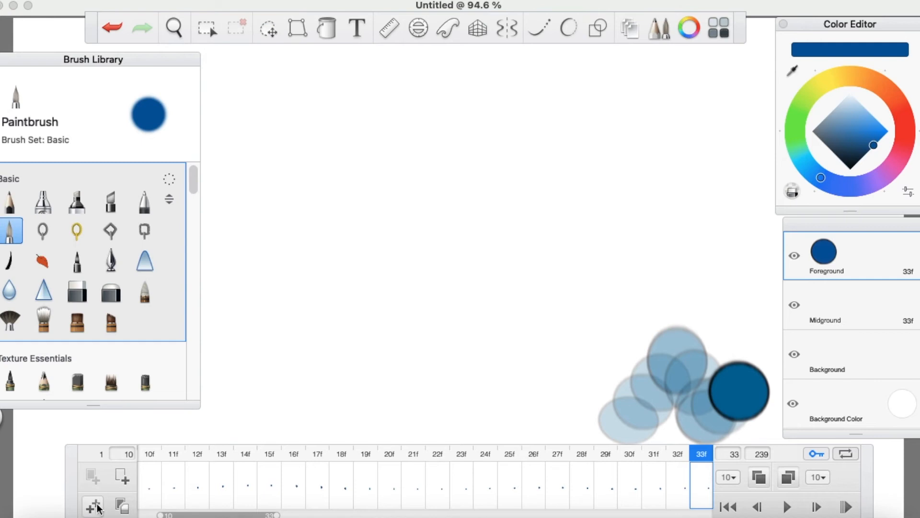
left_click(97, 501)
left_click(268, 29)
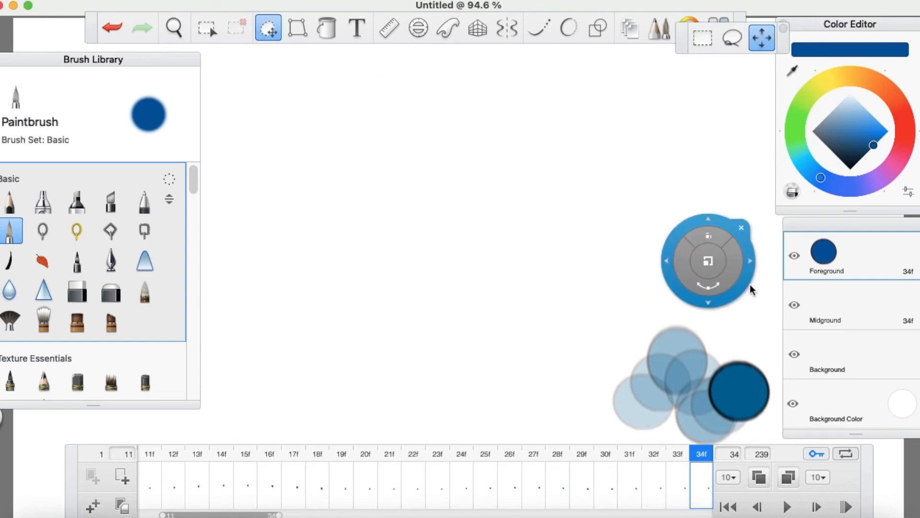
left_click_drag(755, 280, 770, 298)
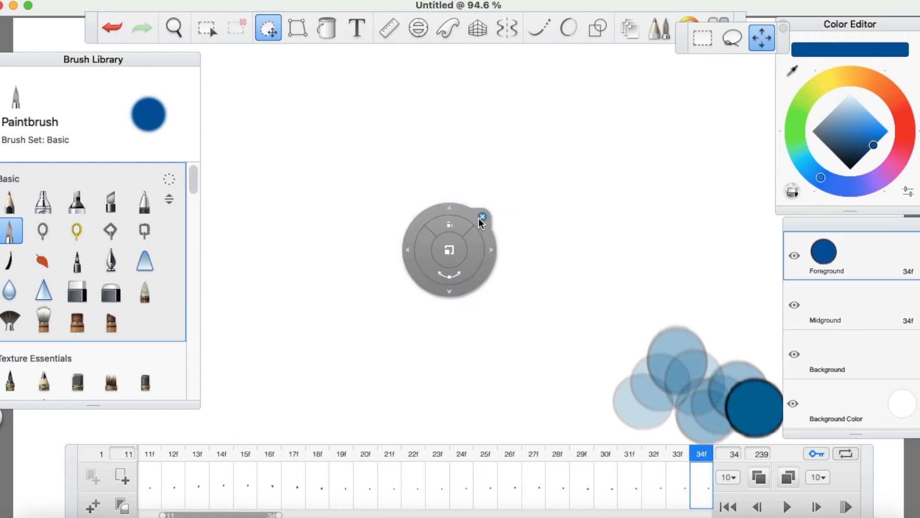
left_click(480, 216)
left_click(267, 34)
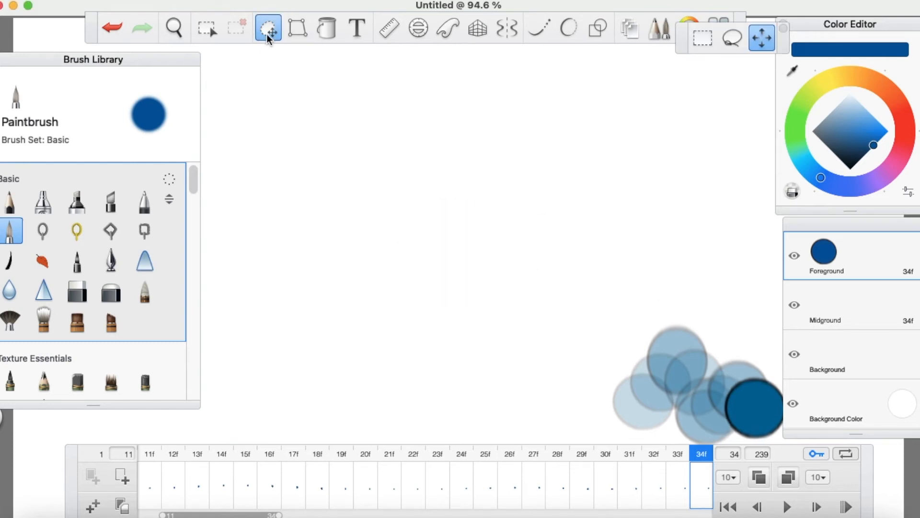
left_click(239, 359)
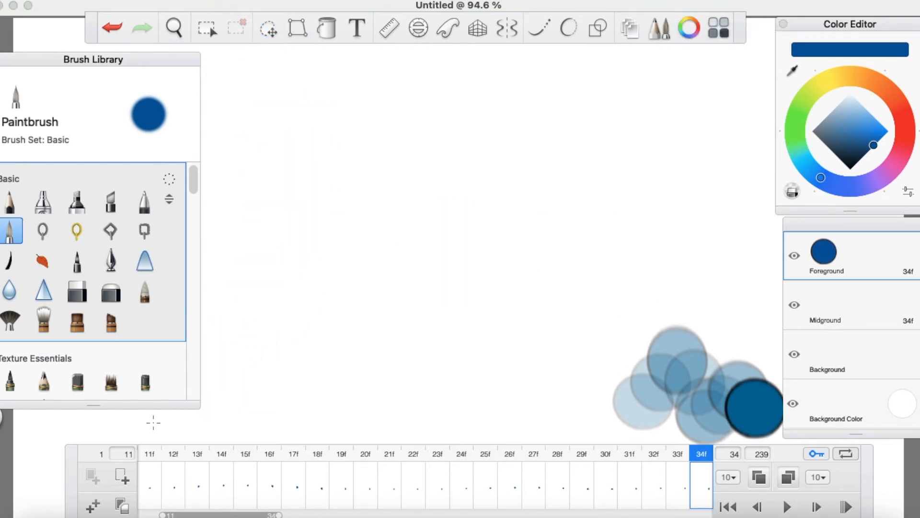
Duplicate frame 34 as frame 35 and move the ball slightly down and right to ground level.
left_click(94, 505)
left_click(266, 29)
left_click(605, 229)
left_click_drag(608, 230, 628, 243)
left_click_drag(687, 240, 673, 231)
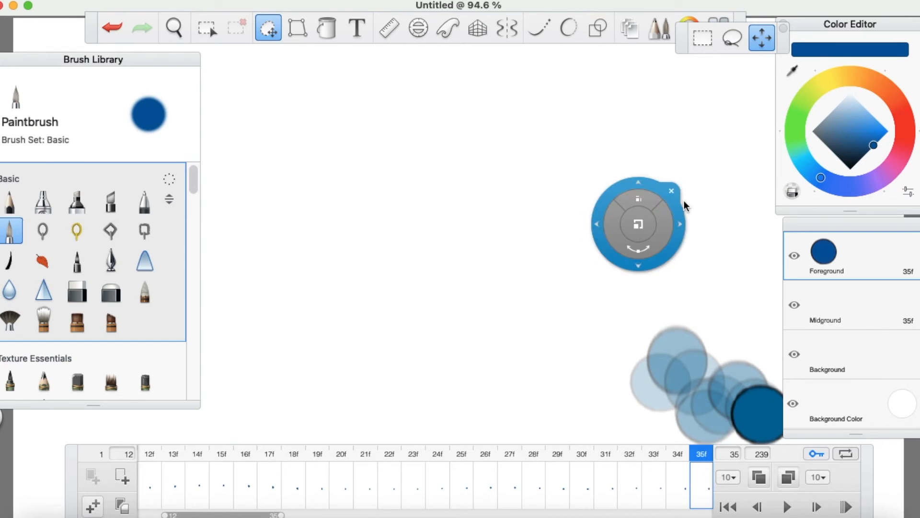
left_click(683, 182)
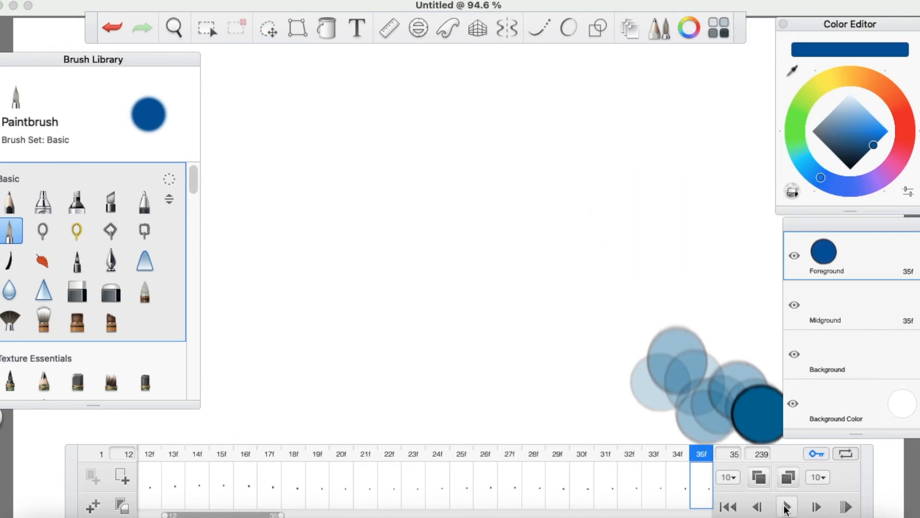
Play back the ball animation and stop it, widening the timeline range to show frames 1 to 39.
left_click(784, 506)
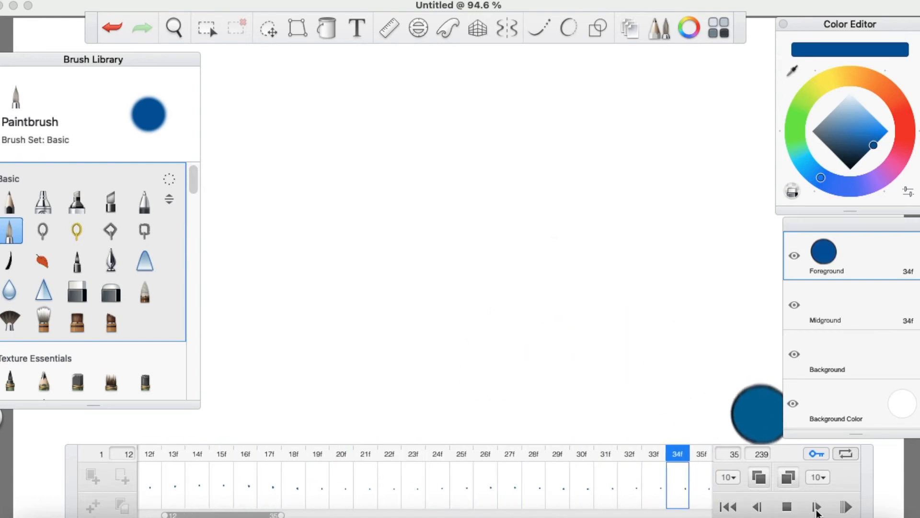
left_click(786, 507)
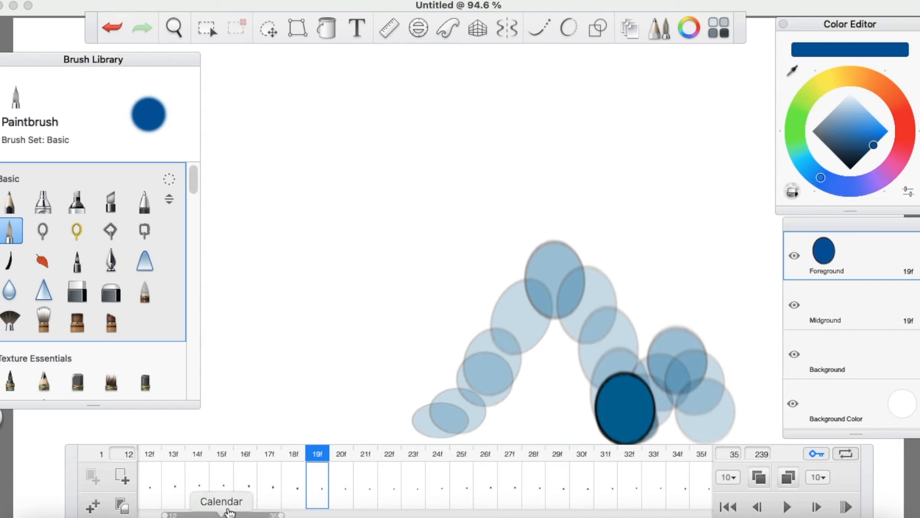
left_click_drag(165, 516, 142, 515)
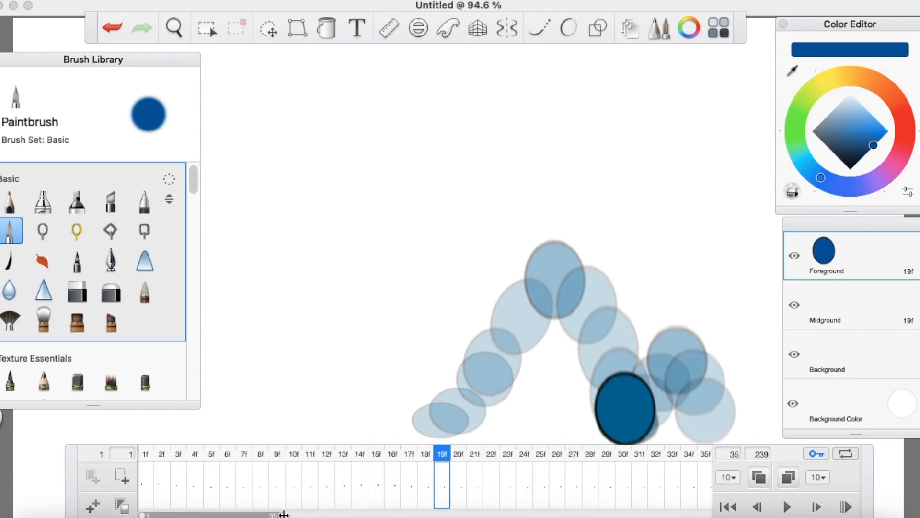
left_click_drag(282, 516, 289, 515)
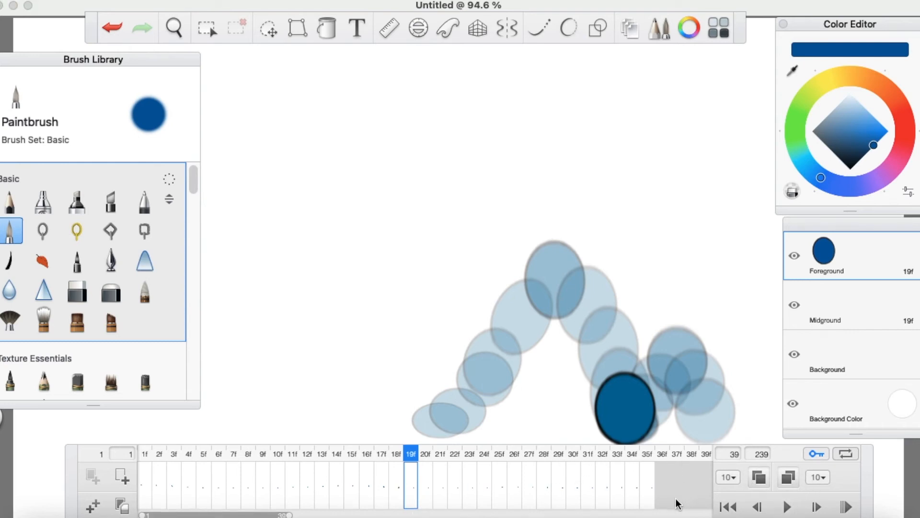
left_click(784, 510)
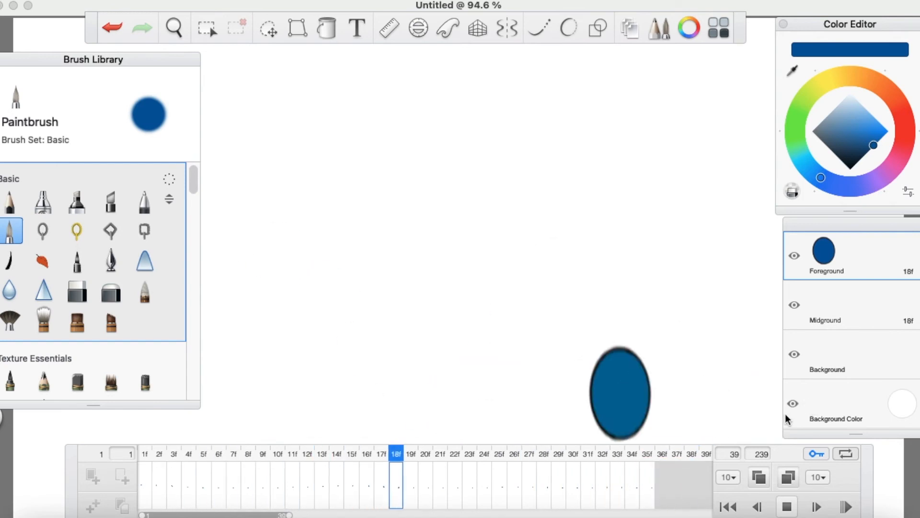
left_click(787, 508)
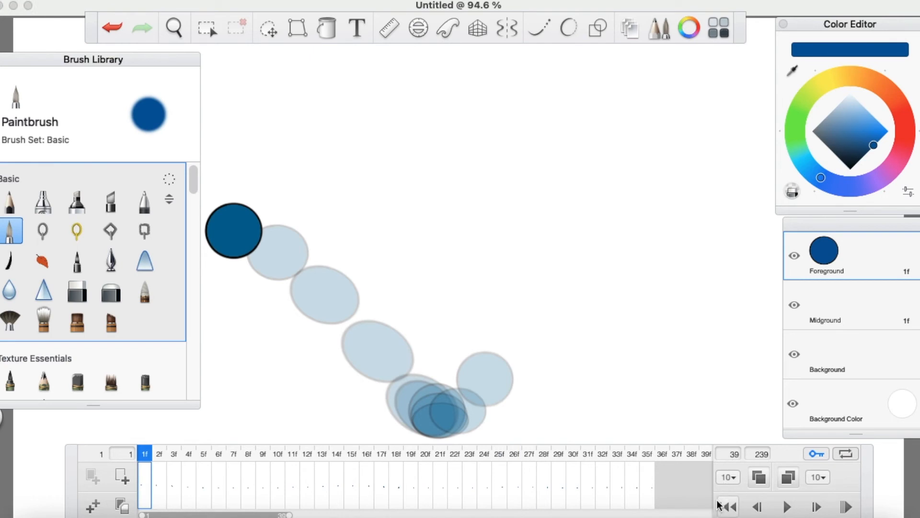
Delete frames 35 through 32 one by one from the end of the ball animation.
left_click(644, 489)
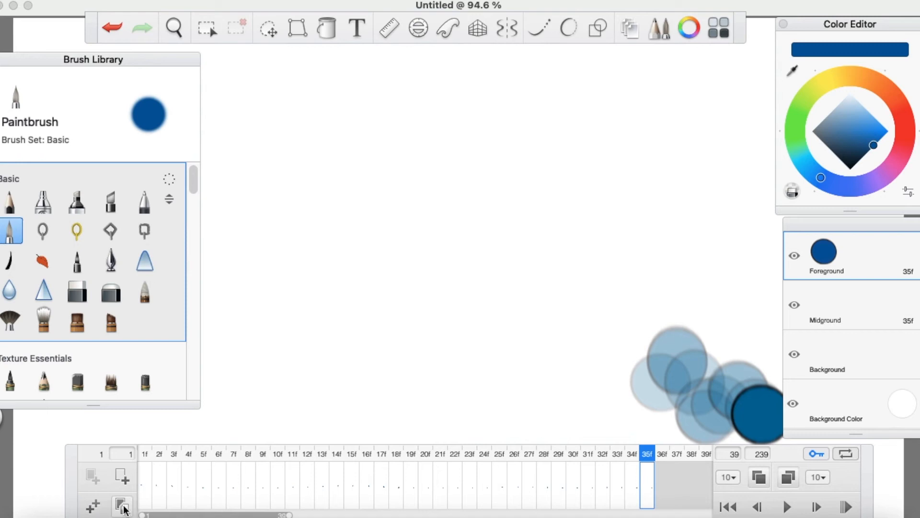
left_click(124, 509)
left_click(628, 490)
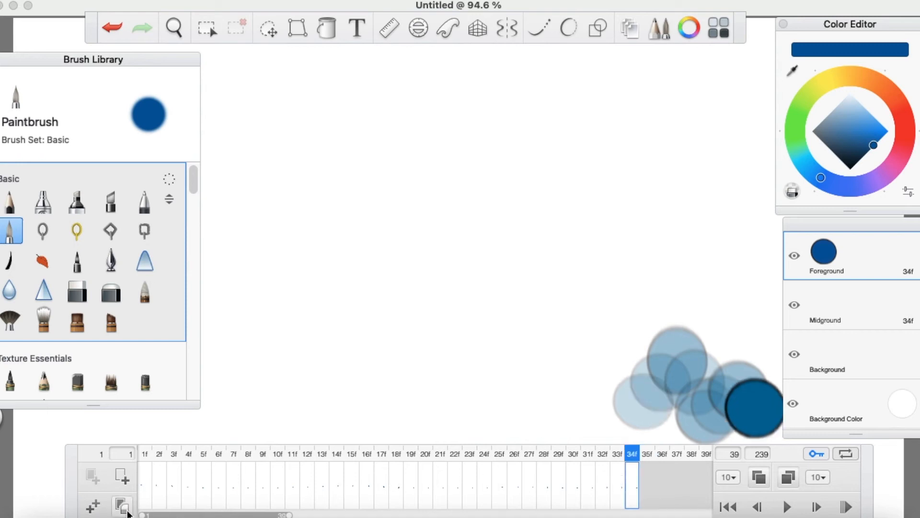
left_click(125, 510)
left_click(614, 489)
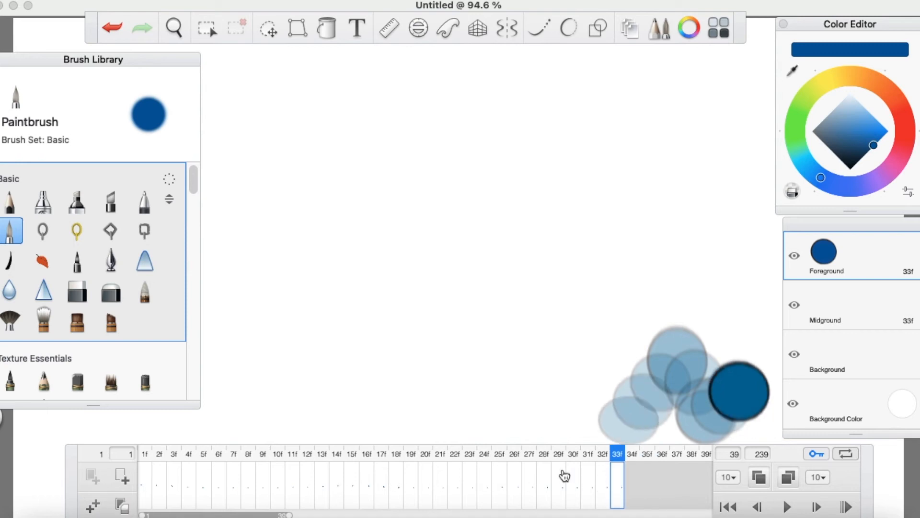
left_click(120, 511)
left_click(603, 487)
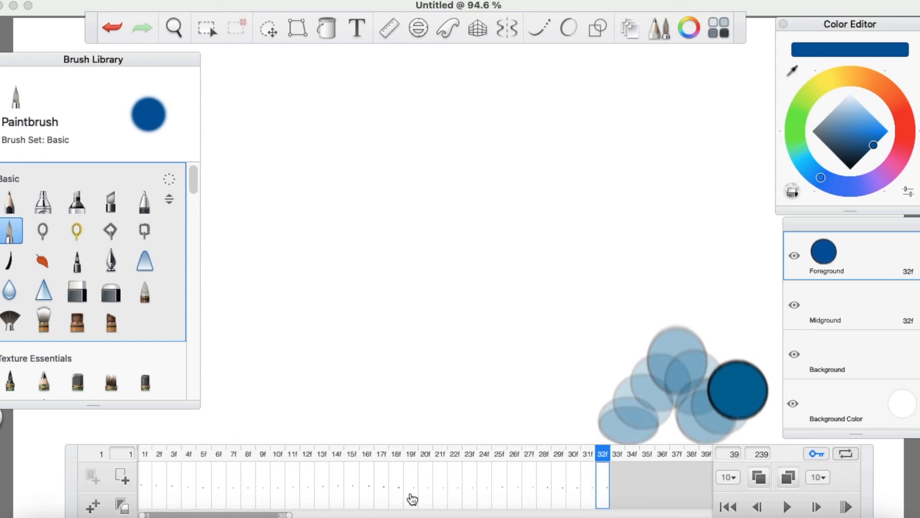
left_click(122, 509)
Delete frames 31 through 27 individually, continuing backward through the timeline.
left_click(593, 482)
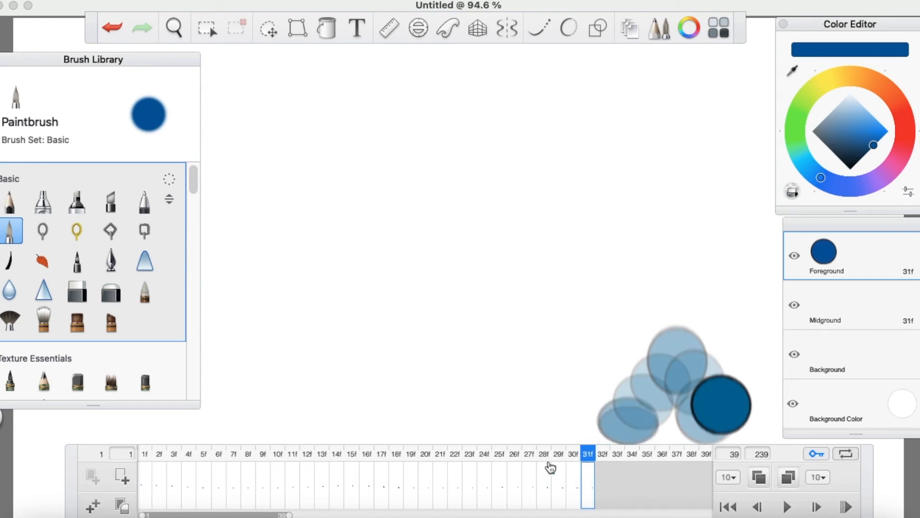
left_click(161, 482)
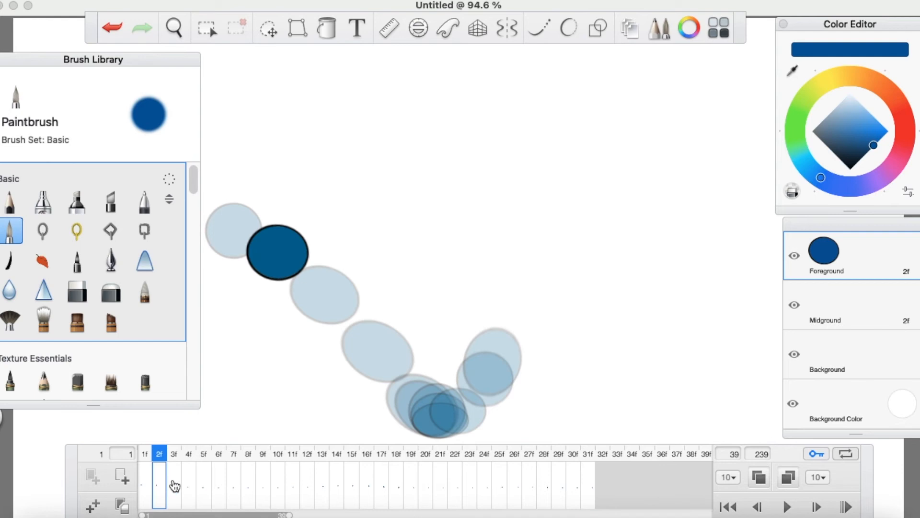
left_click(588, 484)
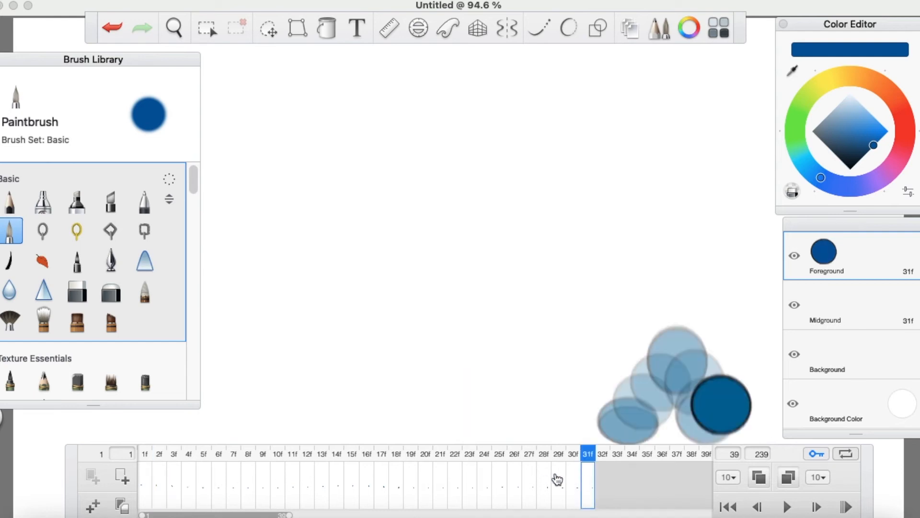
left_click(573, 491)
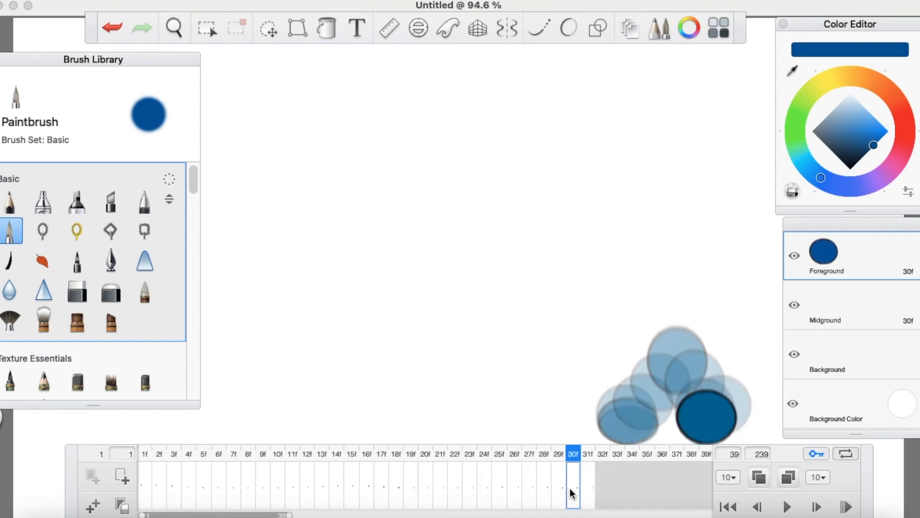
left_click(588, 491)
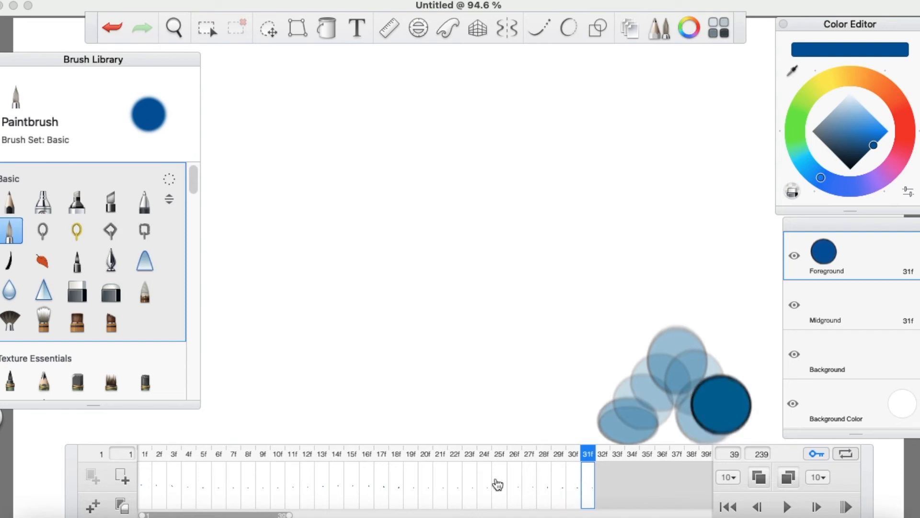
left_click(125, 505)
left_click(571, 485)
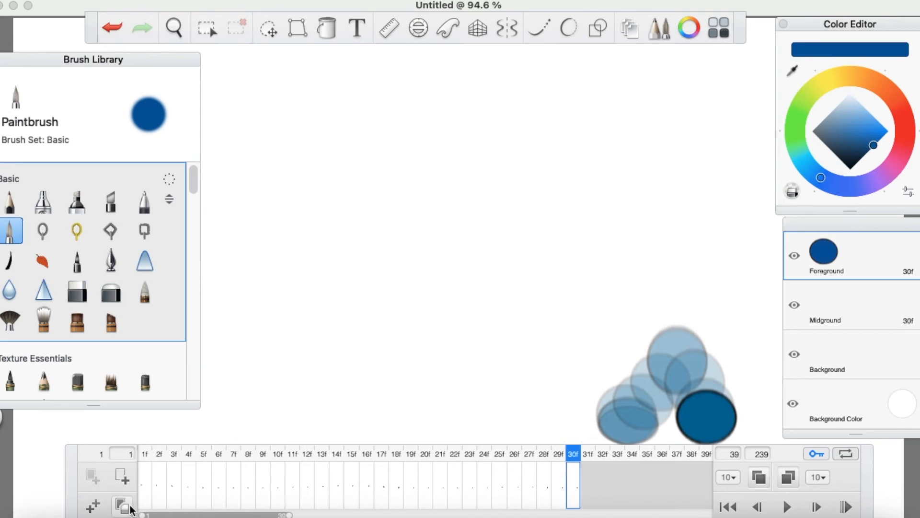
left_click(561, 479)
left_click(123, 504)
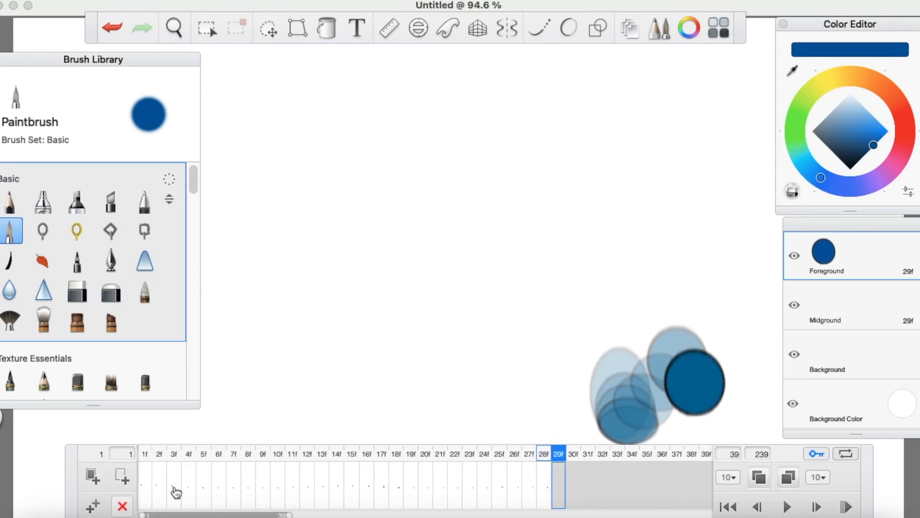
left_click(544, 491)
left_click(530, 485)
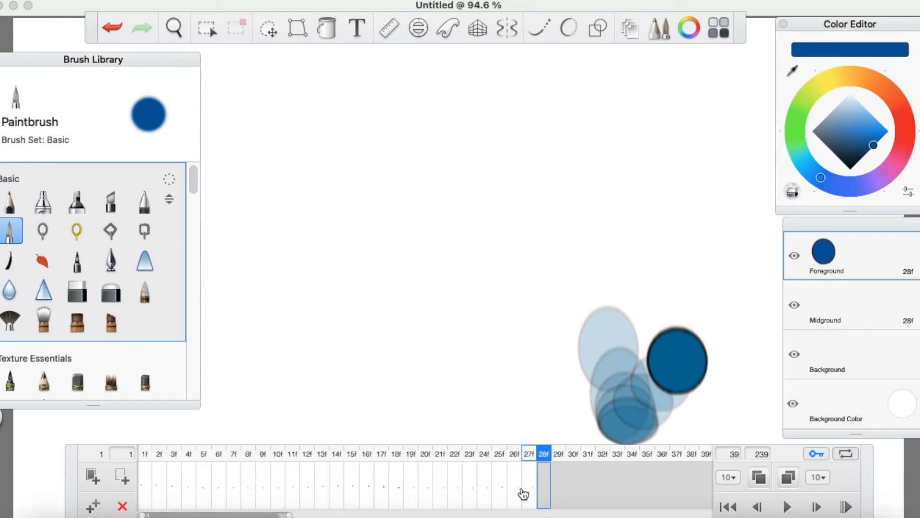
left_click(125, 506)
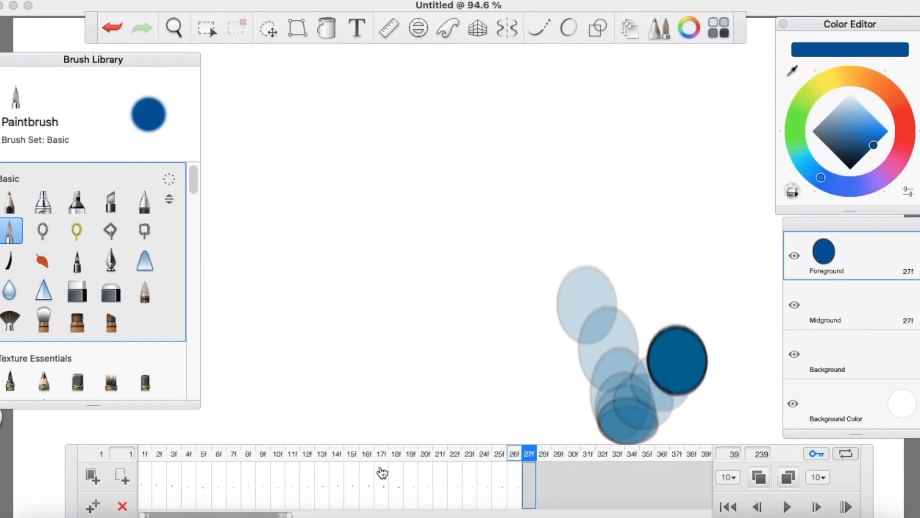
Remove frames 26 through 21 one at a time and select frame 20.
left_click(510, 483)
left_click(123, 506)
left_click(496, 483)
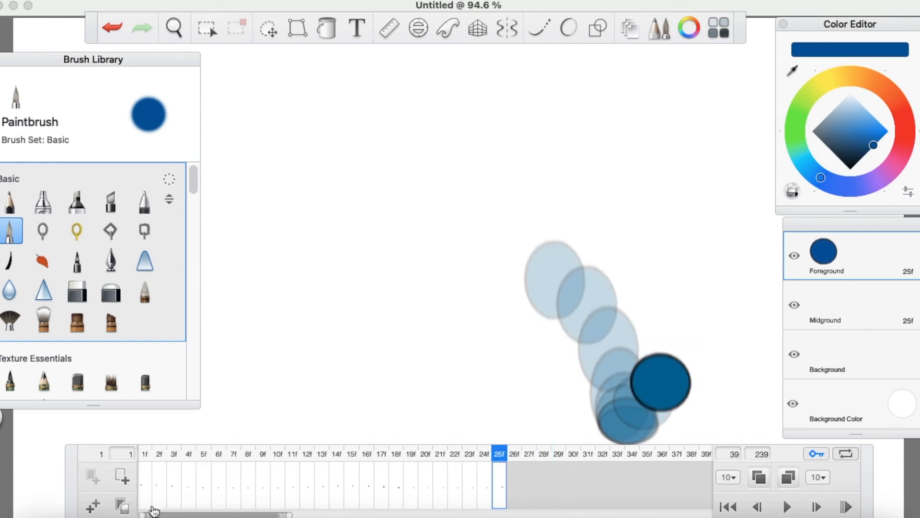
left_click(123, 505)
left_click(485, 483)
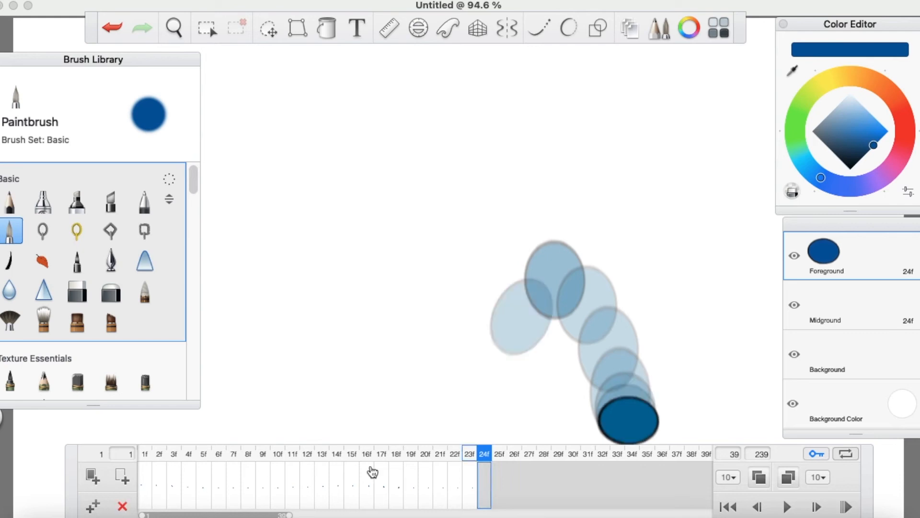
left_click(468, 494)
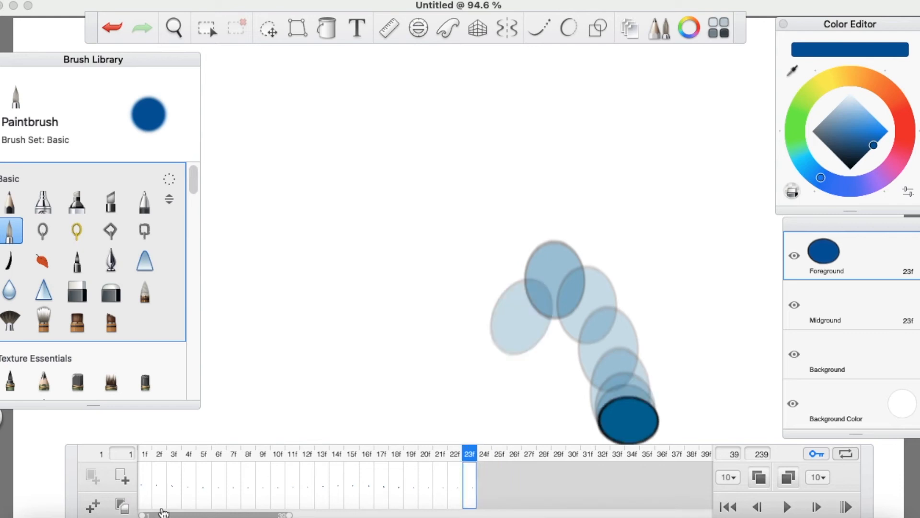
left_click(455, 494)
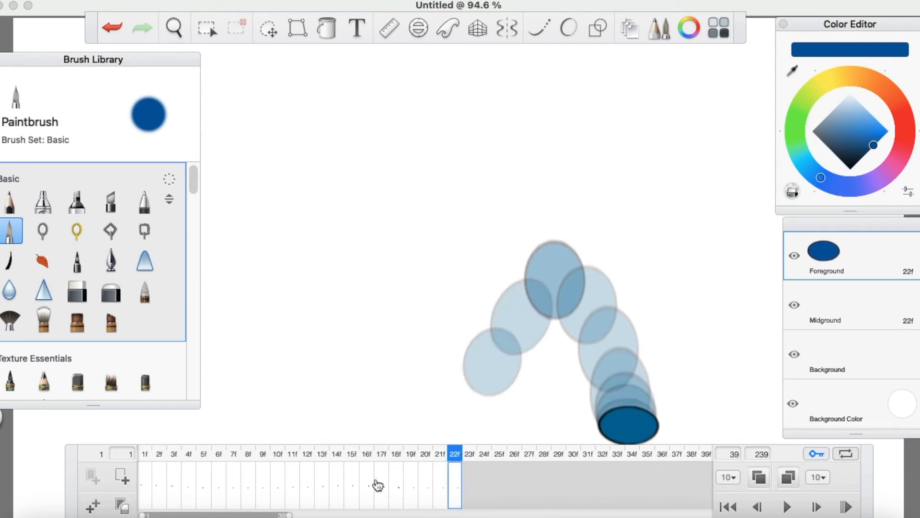
left_click(440, 485)
left_click(426, 492)
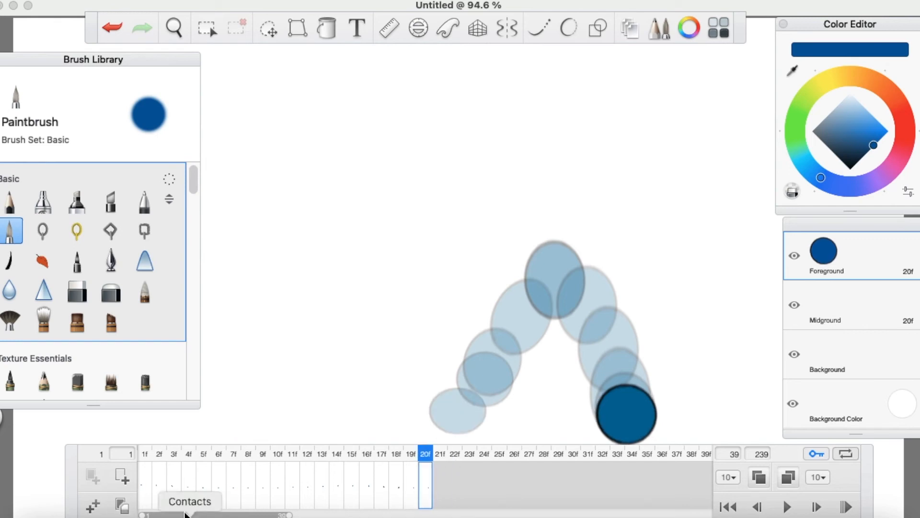
Delete the ball frames from 20 back to 11, one after another.
left_click(409, 481)
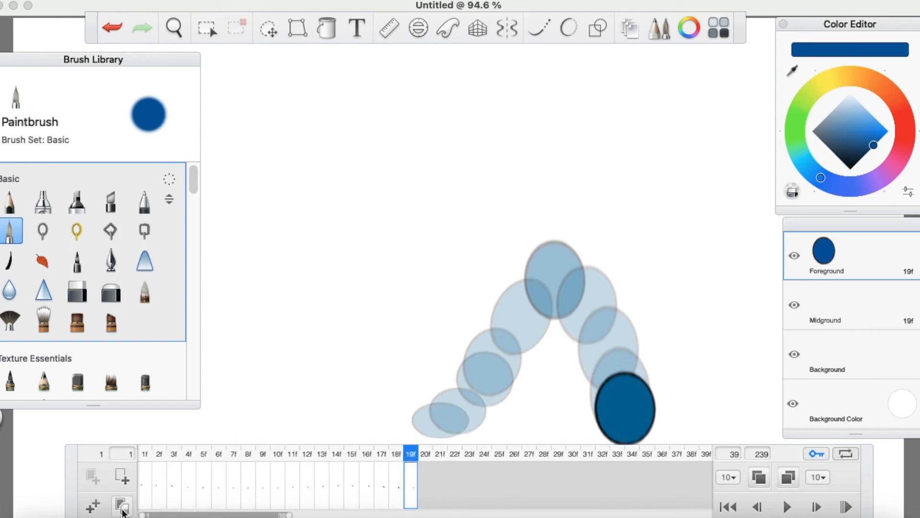
left_click(394, 473)
left_click(394, 489)
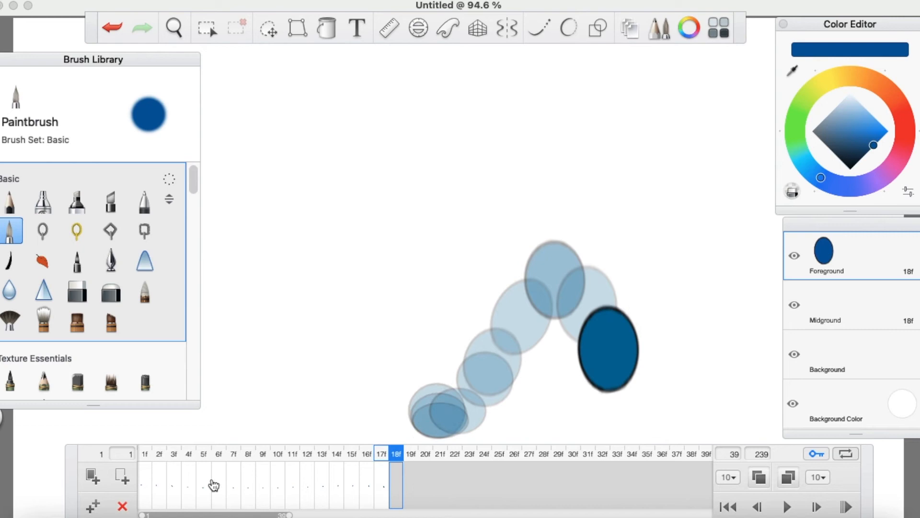
left_click(383, 492)
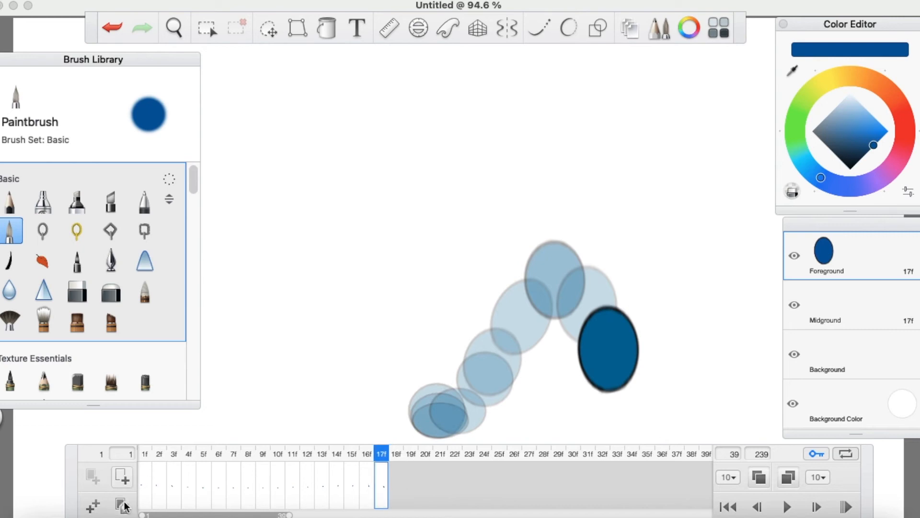
left_click(367, 487)
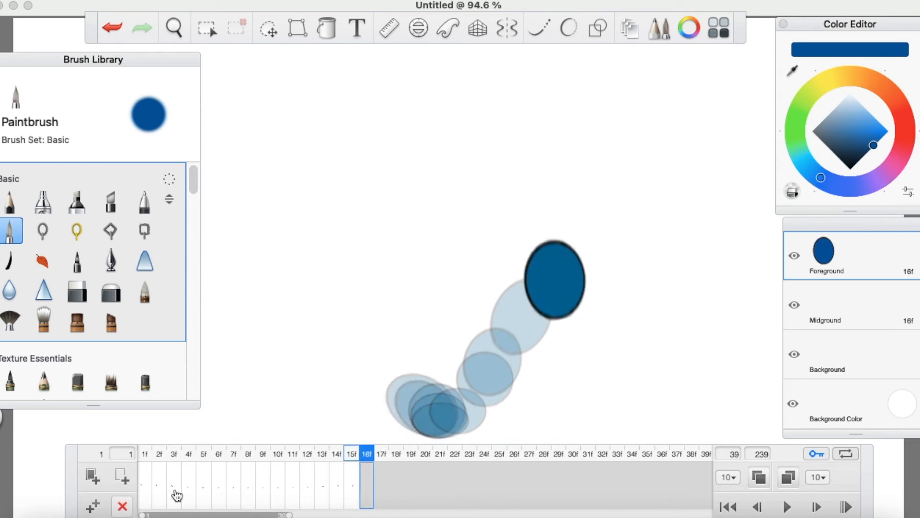
left_click(353, 488)
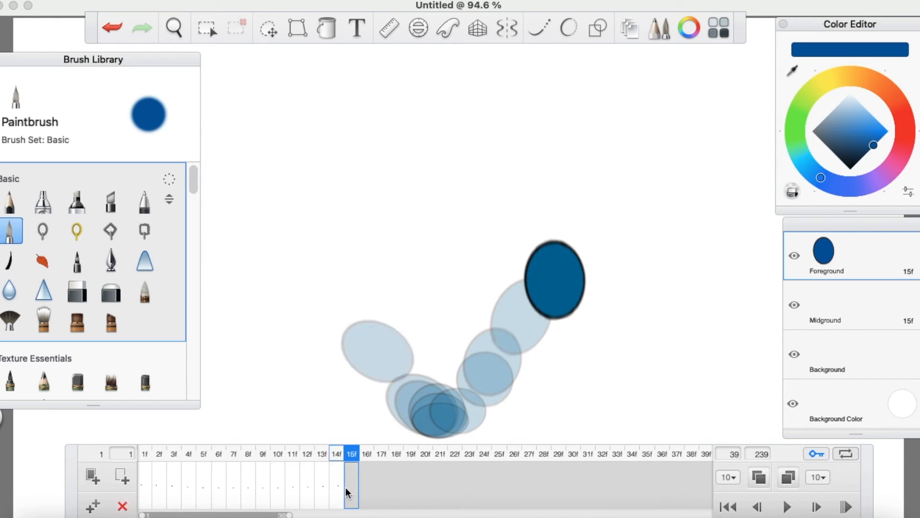
left_click(337, 485)
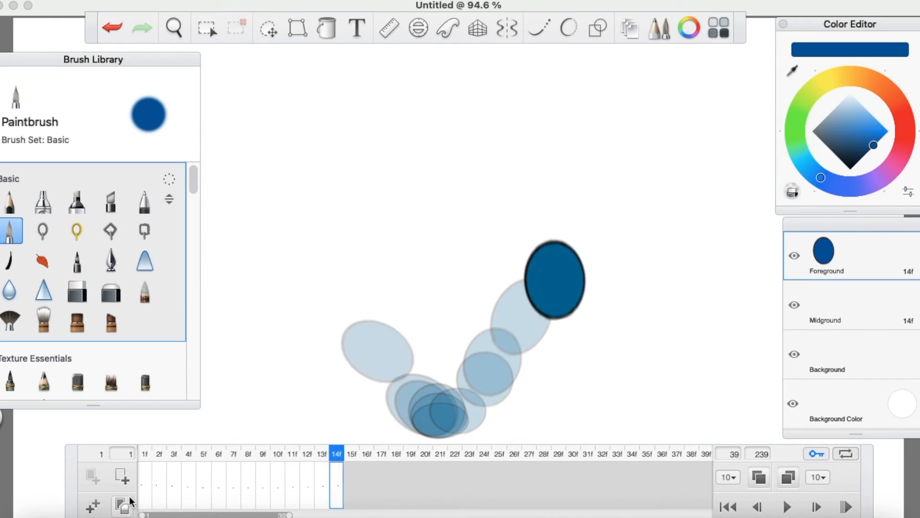
left_click(323, 489)
left_click(307, 492)
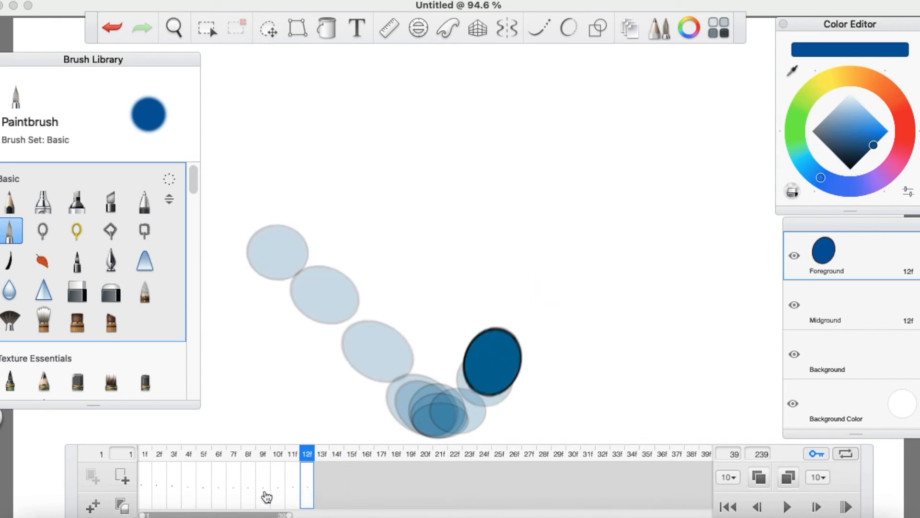
left_click(294, 492)
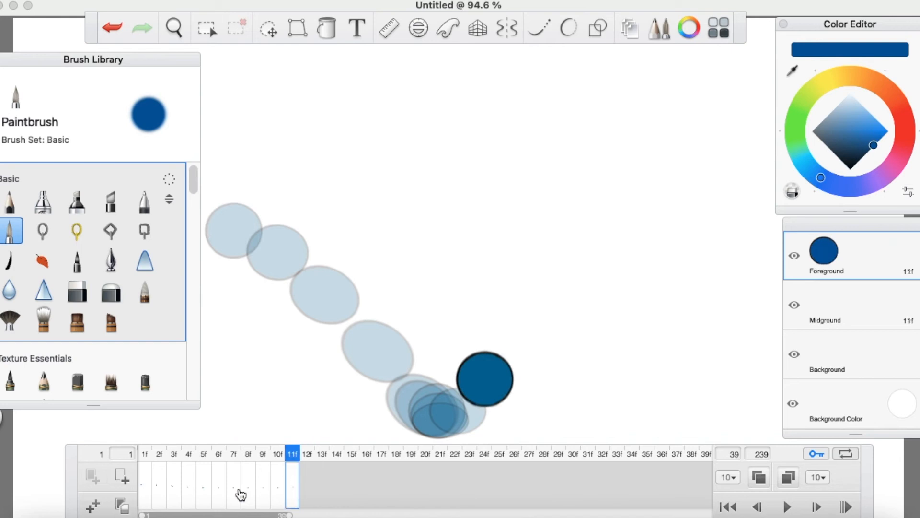
left_click(127, 502)
Delete frames 10 through 7, covering the ball's first impact with the ground.
left_click(281, 494)
left_click(123, 507)
left_click(263, 487)
left_click(124, 506)
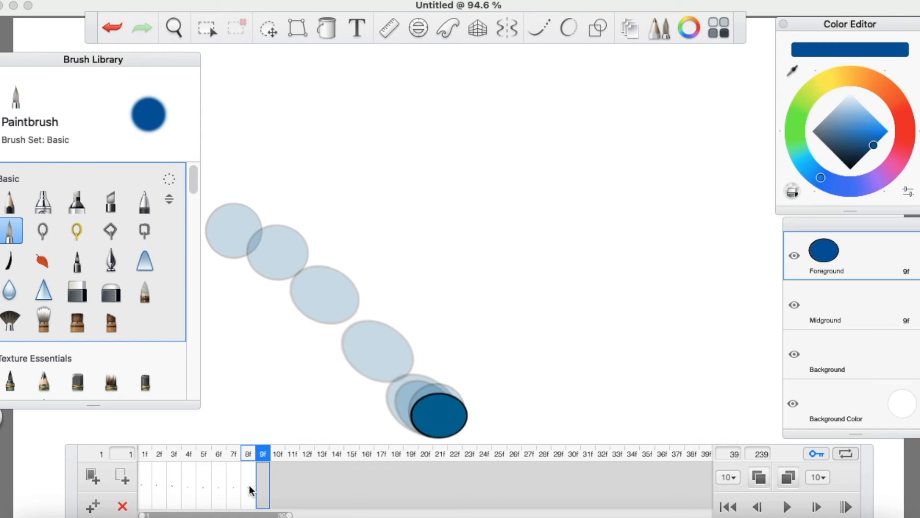
left_click(249, 485)
left_click(124, 506)
left_click(233, 487)
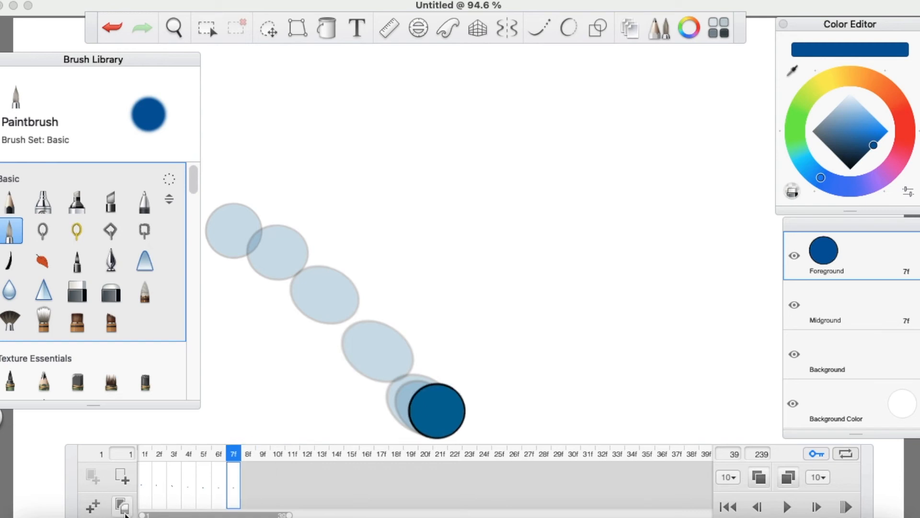
left_click(124, 511)
Delete frames 6 through 2 so that only the starting frame with the ball remains.
left_click(221, 493)
left_click(122, 509)
left_click(203, 491)
left_click(123, 507)
left_click(188, 493)
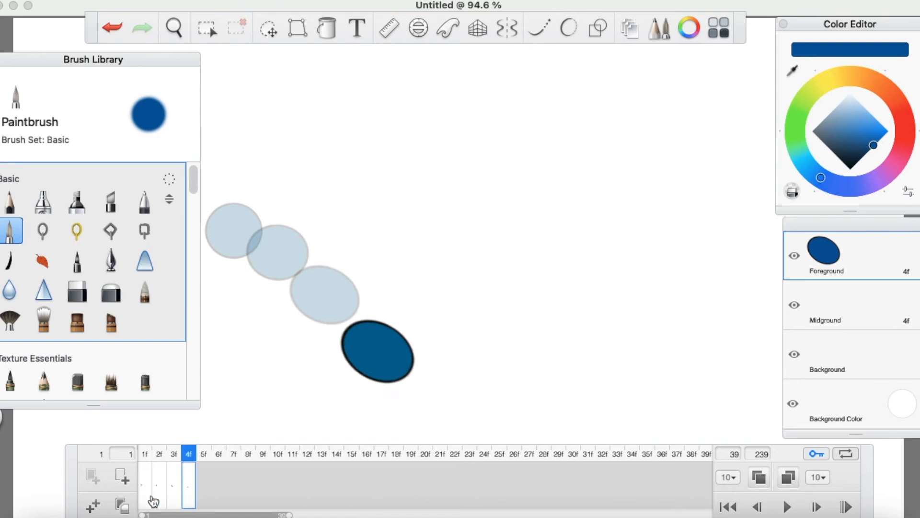
left_click(123, 507)
left_click(173, 494)
left_click(123, 509)
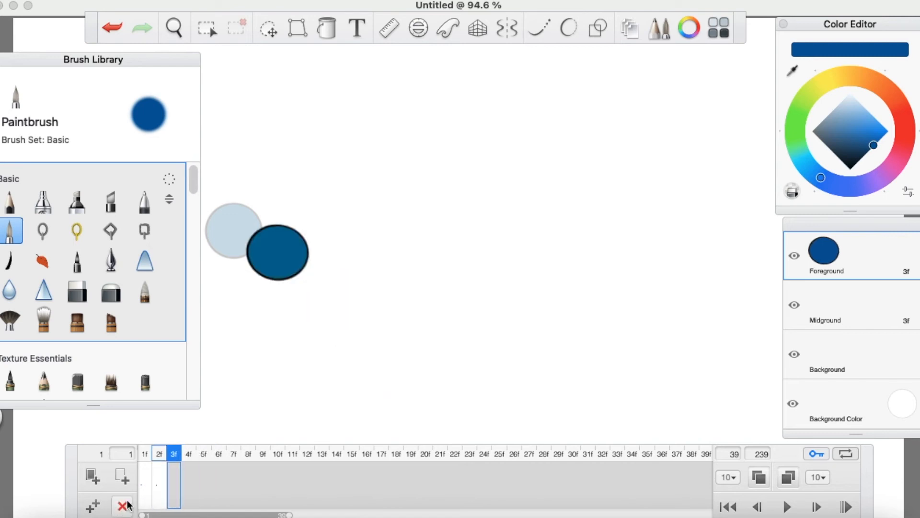
left_click(160, 493)
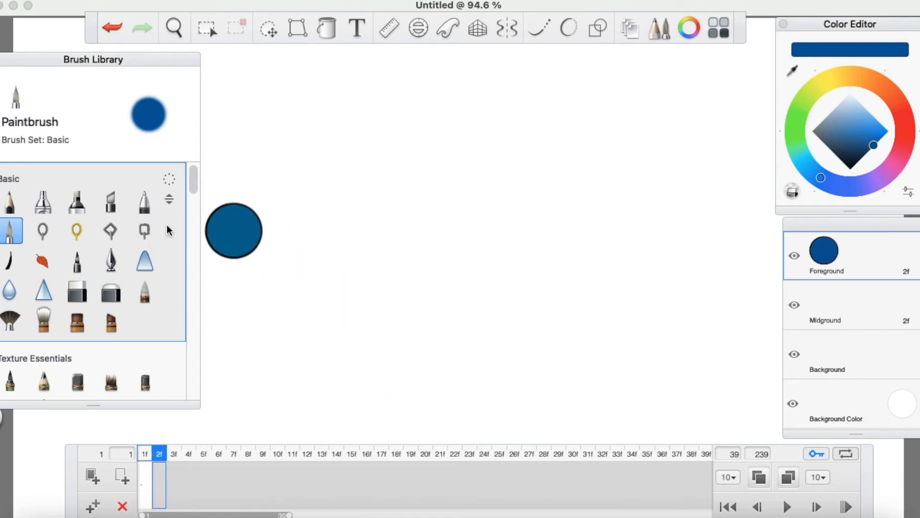
Move the remaining ball down and right to the middle of the canvas.
left_click(265, 32)
mouse_move(324, 234)
left_mouse_down()
mouse_move(546, 285)
mouse_move(559, 308)
left_mouse_up()
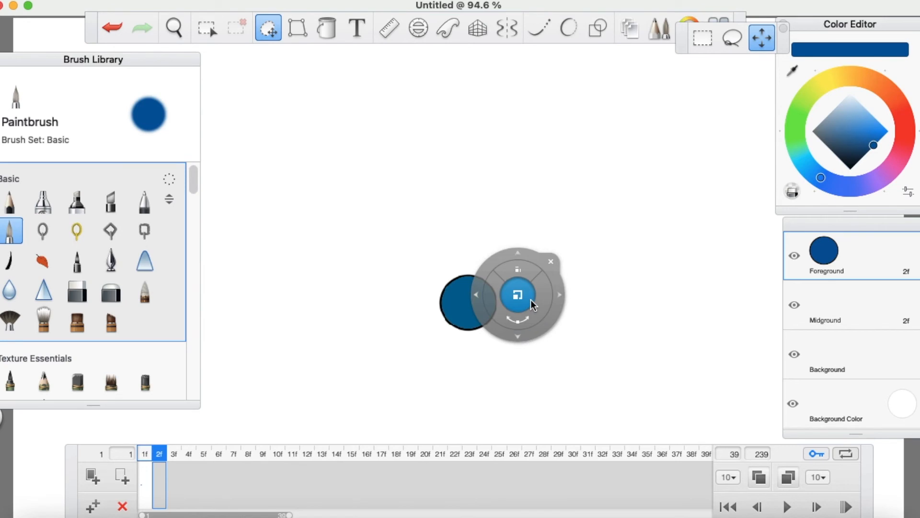
left_click(552, 262)
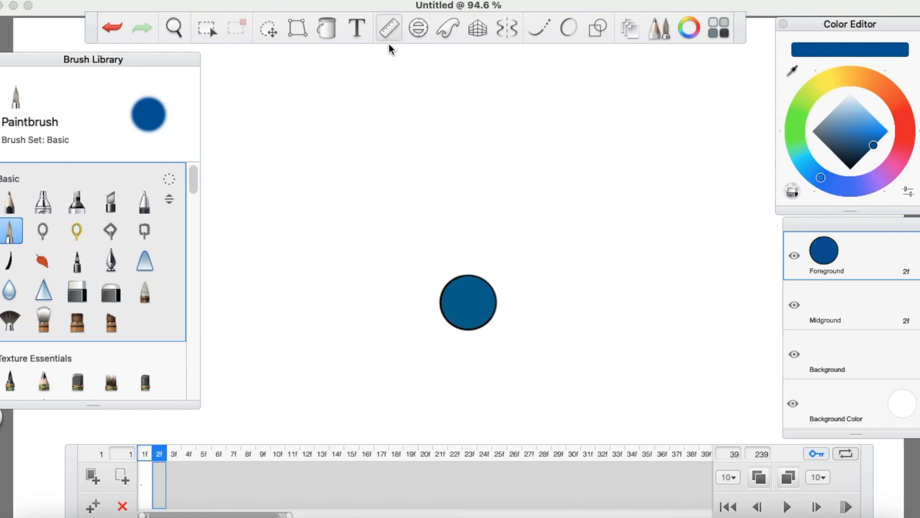
left_click_drag(463, 131, 465, 140)
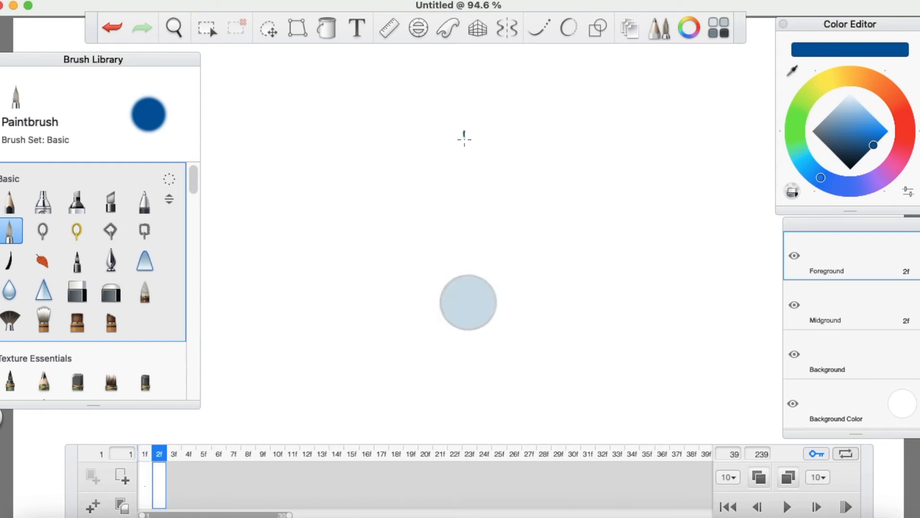
key("super+z")
left_click(122, 505)
left_click(144, 497)
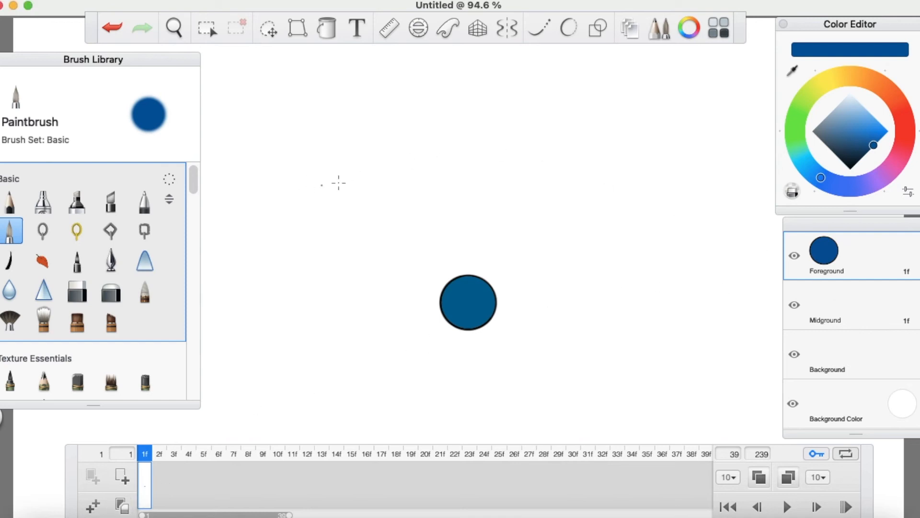
Set the colour to black and draw a straight vertical string along a ruler from above the ball down to its top edge.
left_click(848, 173)
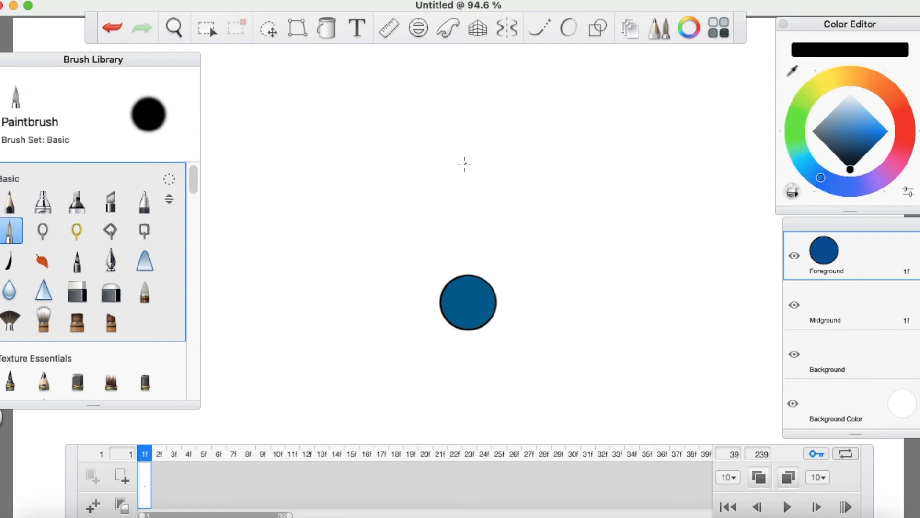
key("super+z")
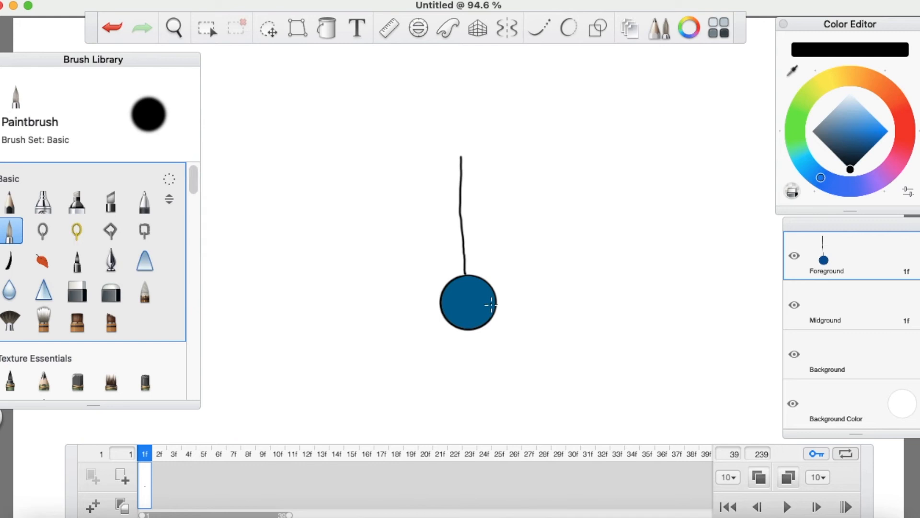
key("super+z")
left_click(389, 28)
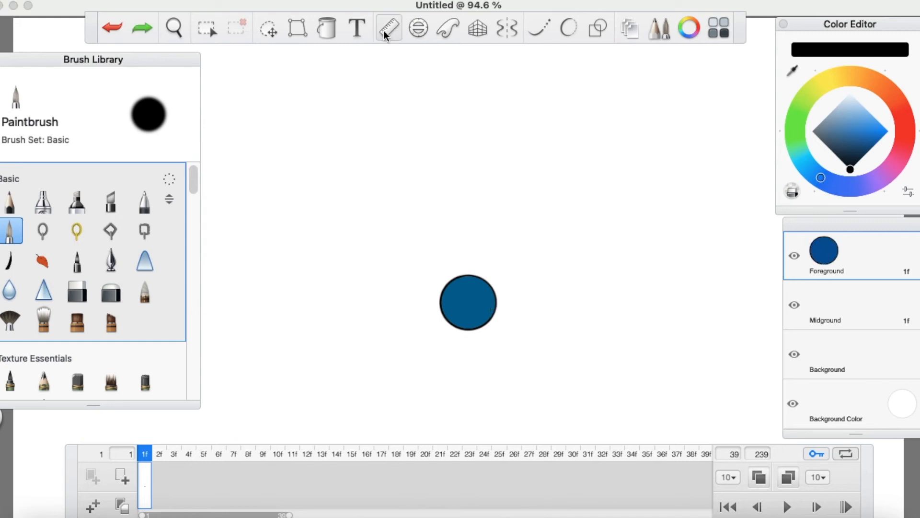
left_click_drag(570, 179, 366, 103)
left_click_drag(323, 240, 441, 248)
left_click_drag(468, 276, 467, 277)
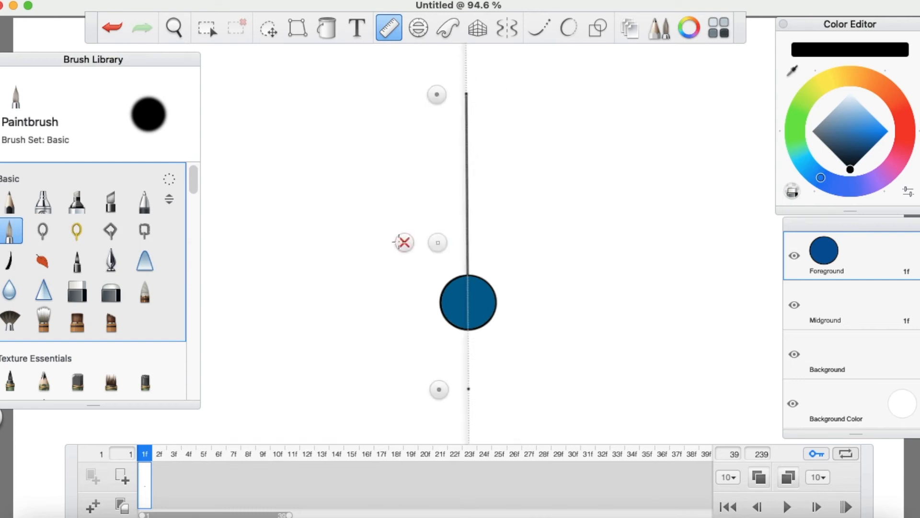
left_click(404, 242)
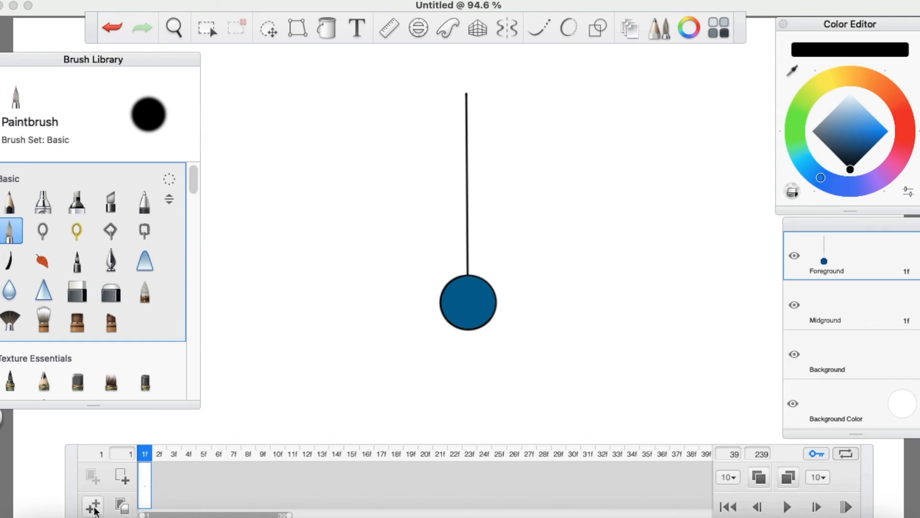
Duplicate the pendulum into frame 2 and rotate it slightly left so the string's top end stays at the pivot.
left_click(93, 507)
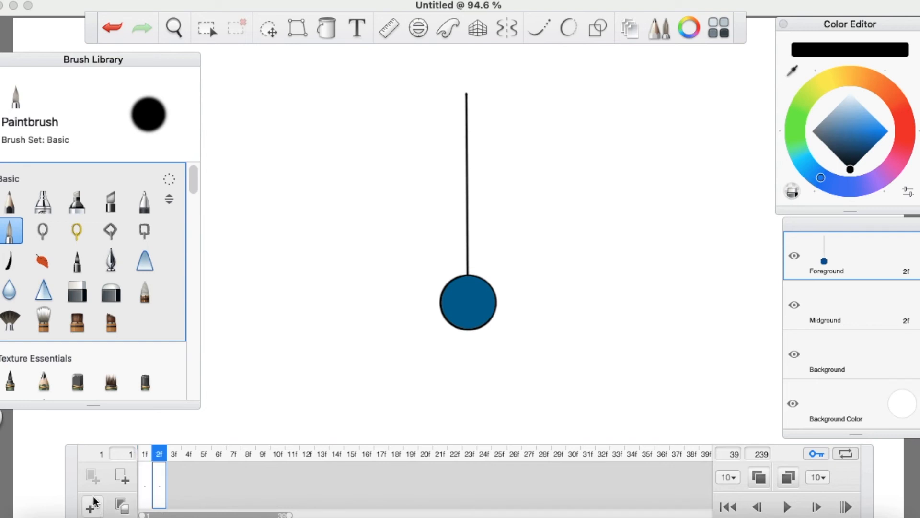
left_click(267, 31)
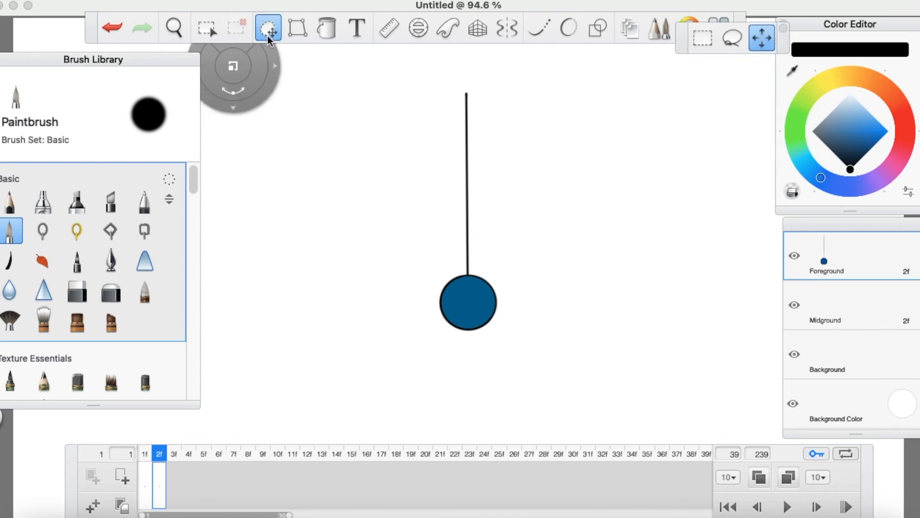
left_click_drag(632, 259, 593, 279)
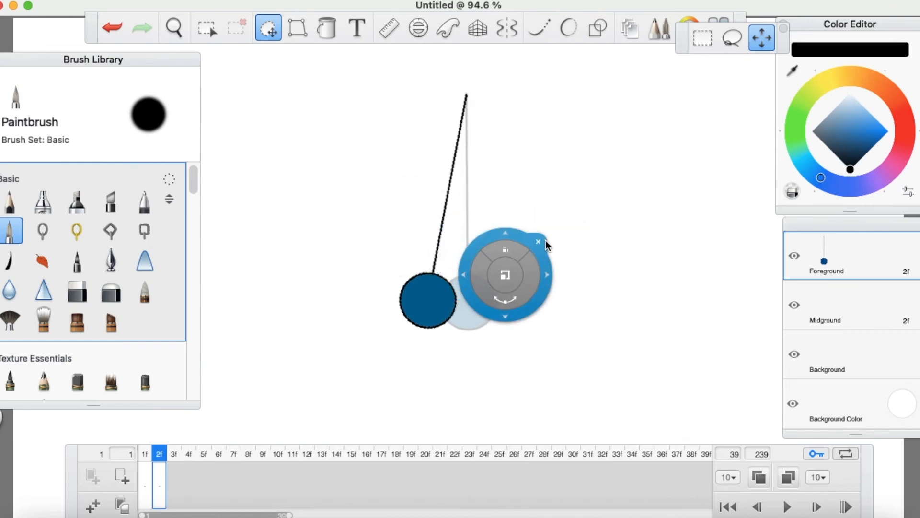
left_click(540, 241)
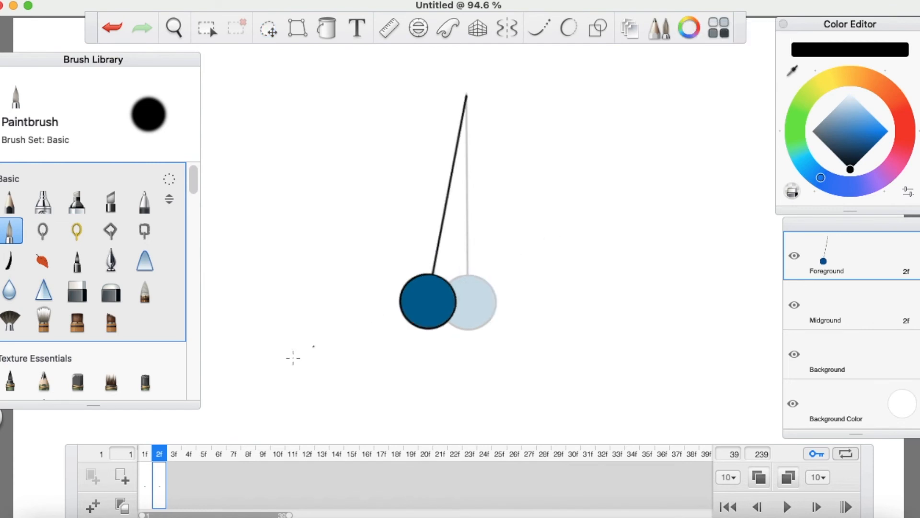
Duplicate the drawing into frame 3 and swing the pendulum well further left, keeping the string's top end on the pivot.
left_click(96, 509)
left_click(269, 29)
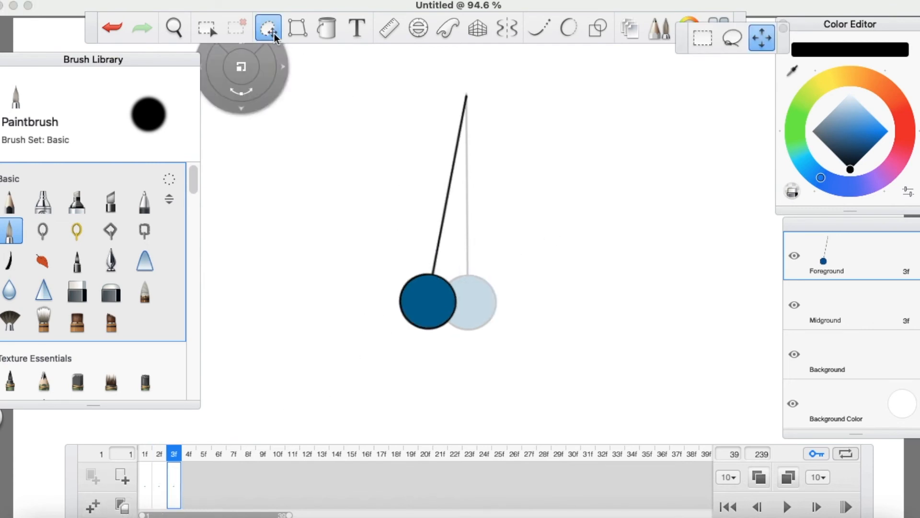
left_click_drag(519, 249, 488, 250)
left_click_drag(467, 251, 488, 251)
left_click(491, 118)
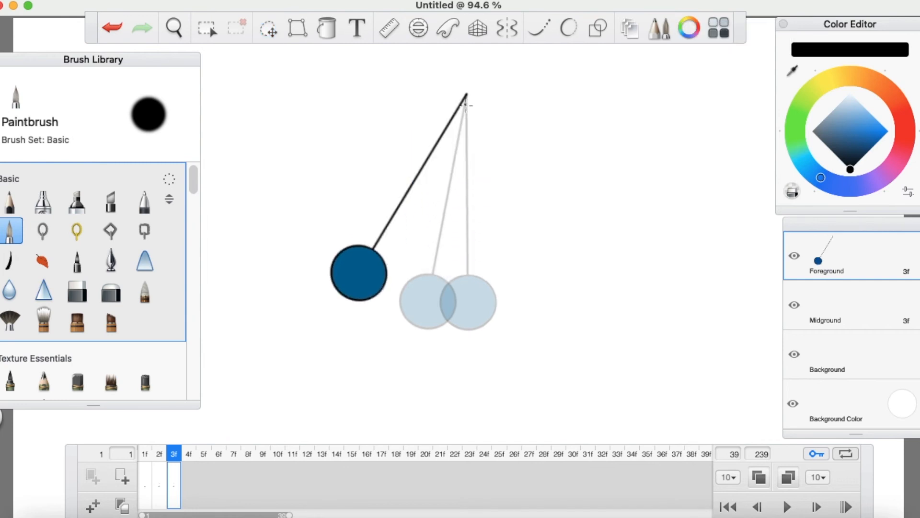
Duplicate the drawing into frame 4 and rotate the pendulum further up to the left around the same pivot.
left_click(94, 506)
left_click(264, 34)
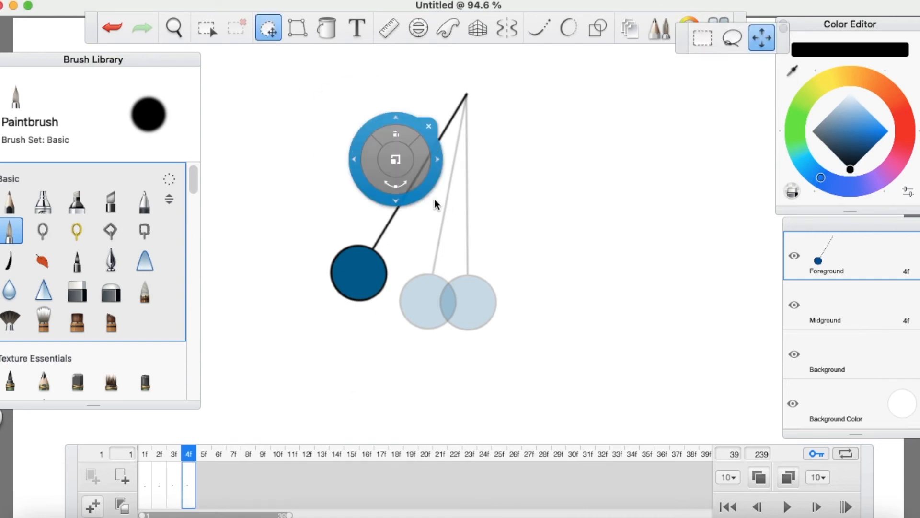
left_click_drag(499, 248, 470, 250)
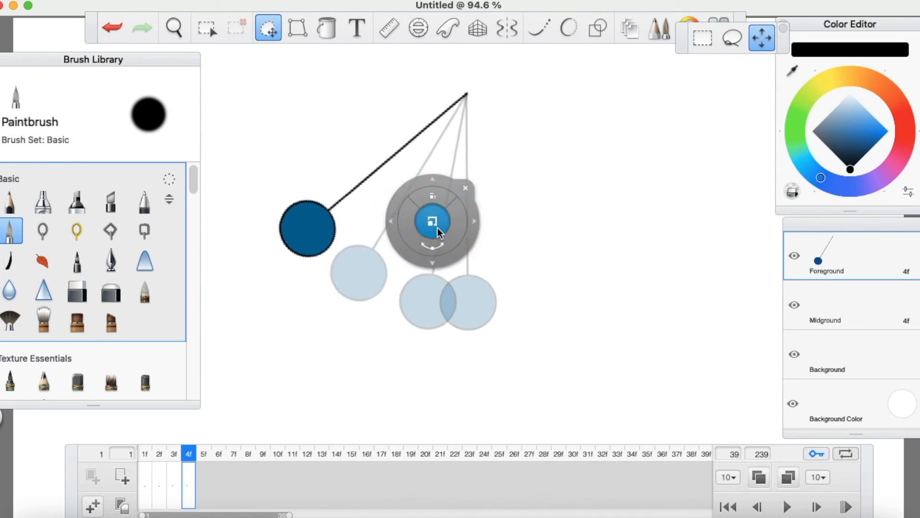
left_click(462, 188)
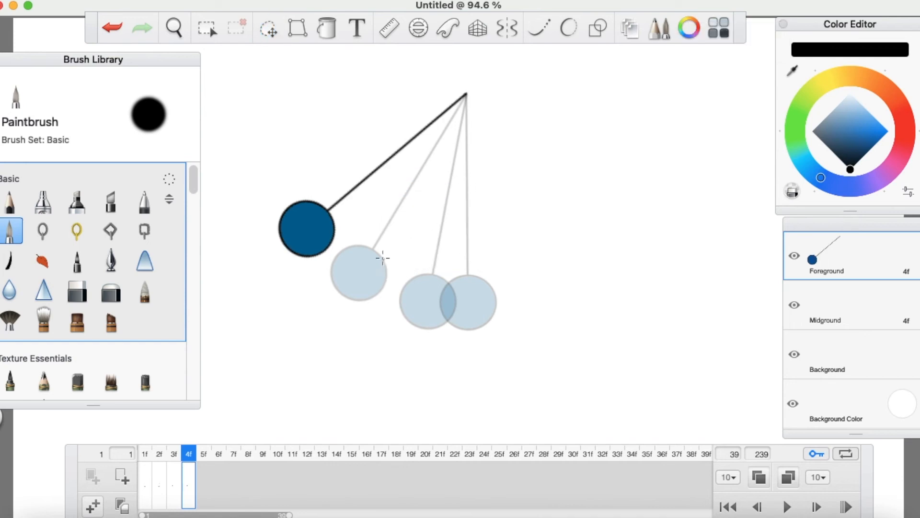
Duplicate the drawing into frame 5 and raise the pendulum by a small amount so its ball overlaps the frame 4 ball.
left_click(93, 510)
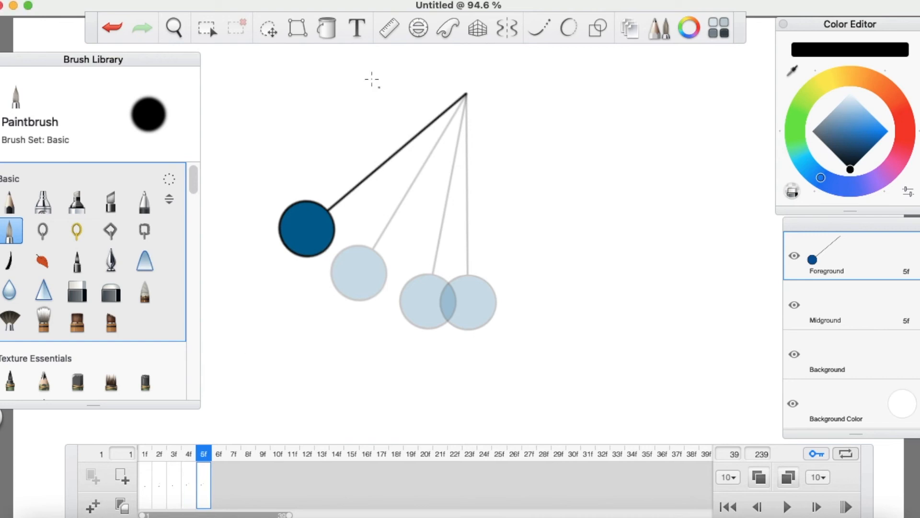
left_click(269, 29)
mouse_move(456, 197)
left_mouse_down()
mouse_move(446, 204)
mouse_move(454, 196)
left_mouse_up()
left_click(449, 144)
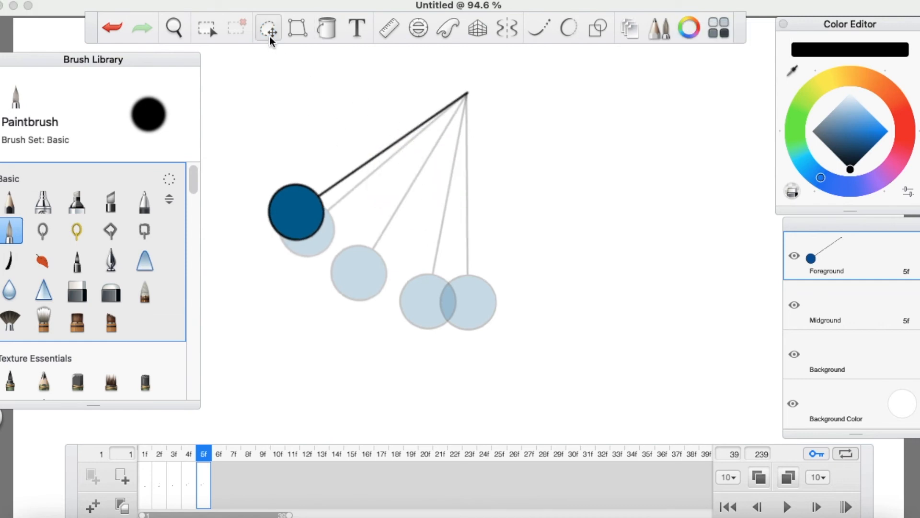
Duplicate the drawing into frame 6 and rotate the pendulum slightly higher to the peak of its left swing.
left_click(93, 507)
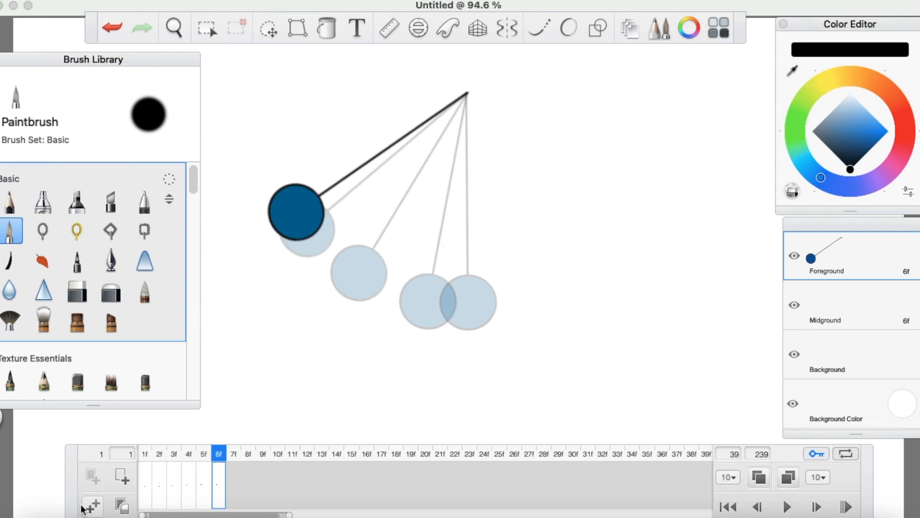
left_click(269, 37)
mouse_move(519, 246)
left_mouse_down()
mouse_move(501, 257)
mouse_move(515, 261)
mouse_move(508, 251)
left_mouse_up()
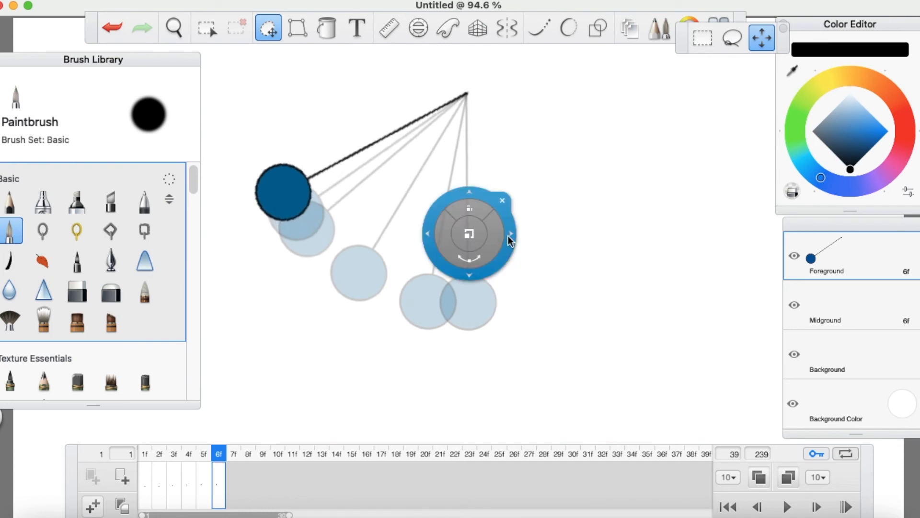
left_click(505, 201)
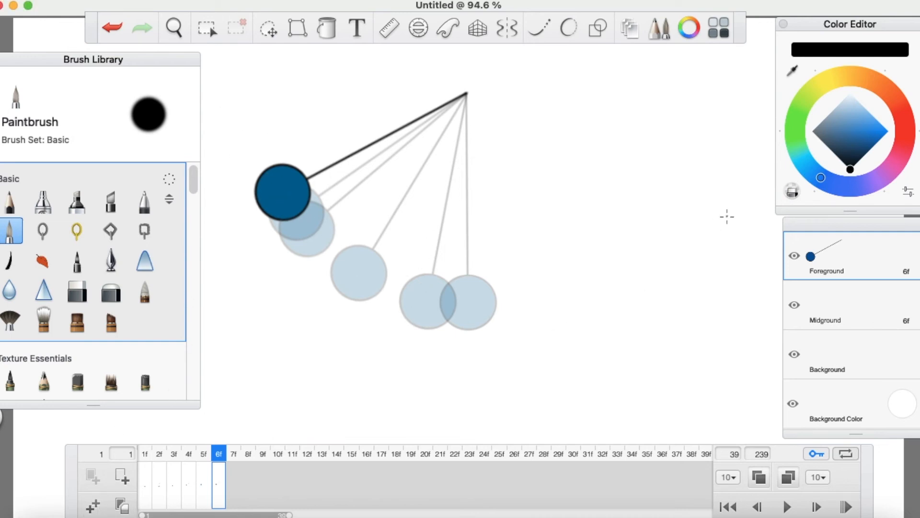
Hold the peak pose through duplicate frames 7 and 8, and in duplicate frame 9 rotate the pendulum back down onto its frame 5 position.
left_click(93, 505)
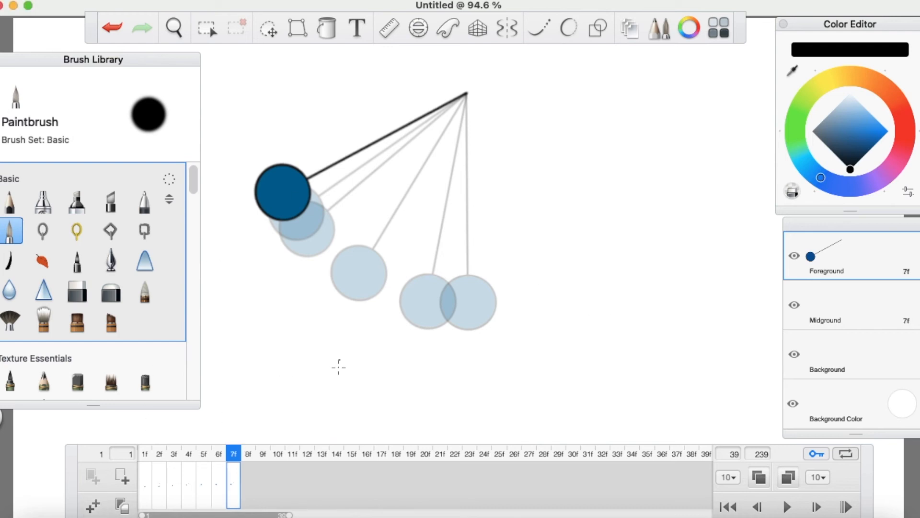
left_click(95, 507)
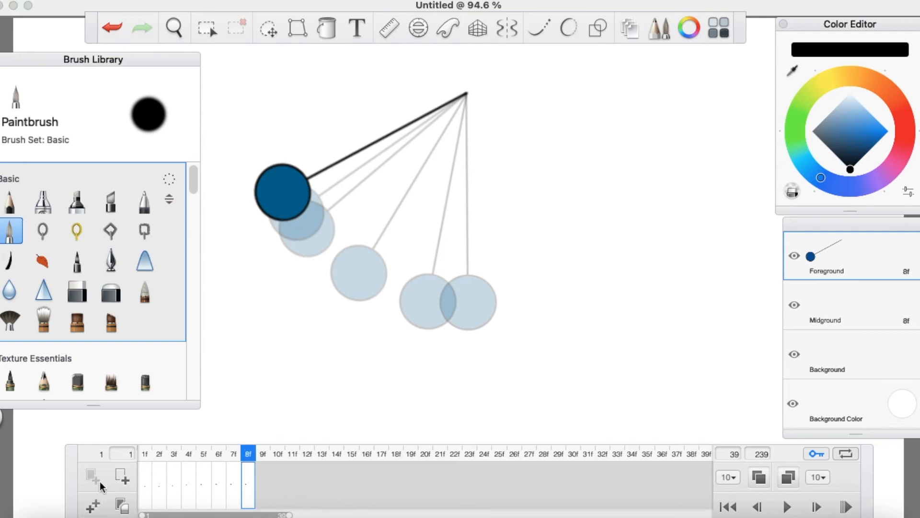
left_click(94, 508)
left_click(269, 28)
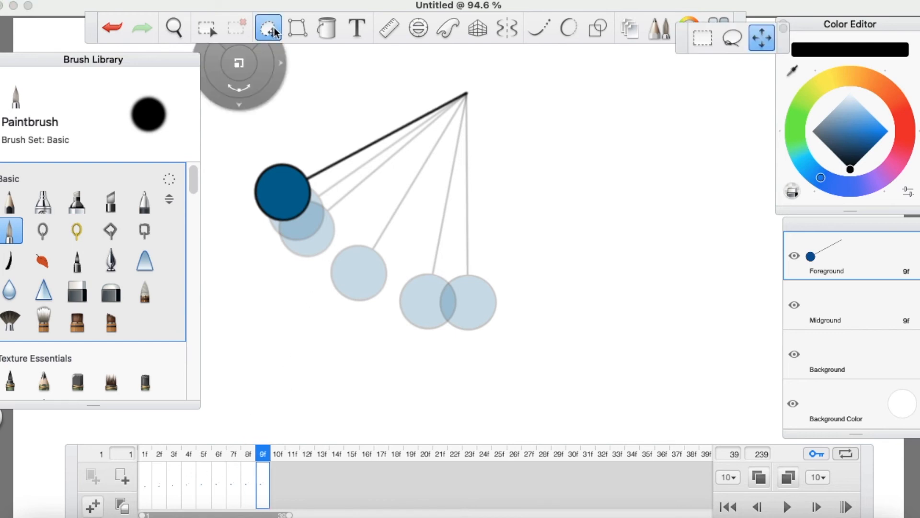
left_click_drag(472, 279, 534, 301)
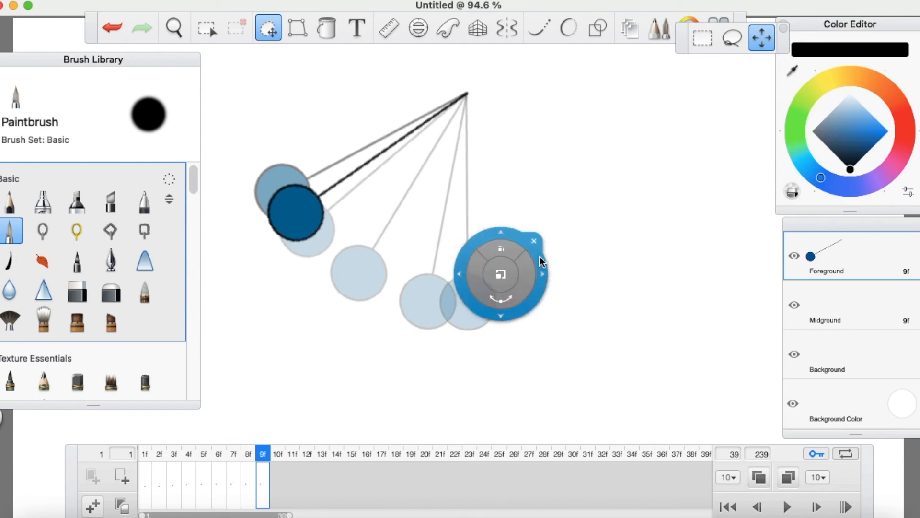
left_click(534, 241)
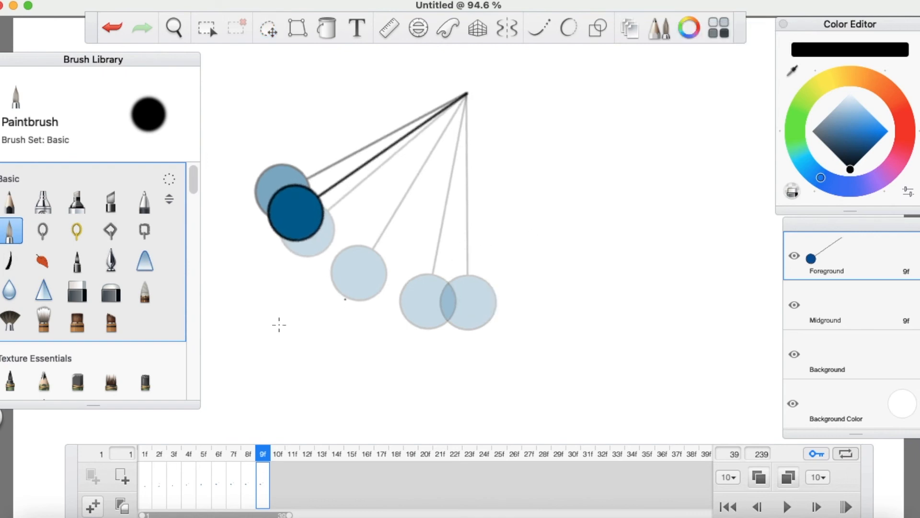
Duplicate the drawing into frame 10 and lower the pendulum onto its ghosted frame 4 position.
left_click(95, 507)
left_click(268, 28)
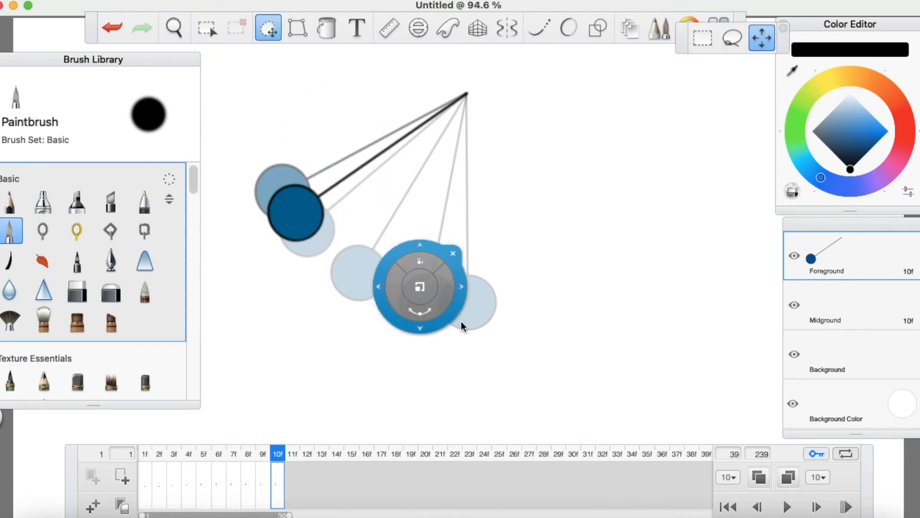
left_click_drag(447, 320, 509, 339)
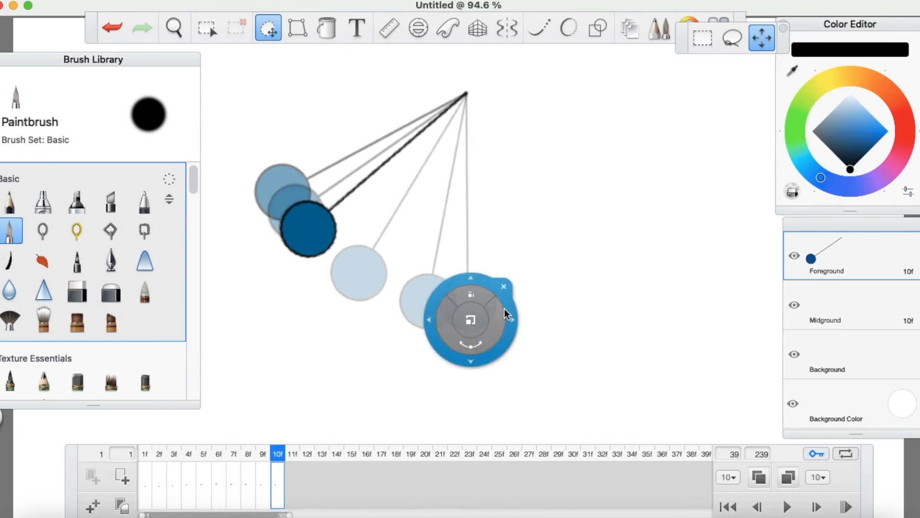
left_click(504, 287)
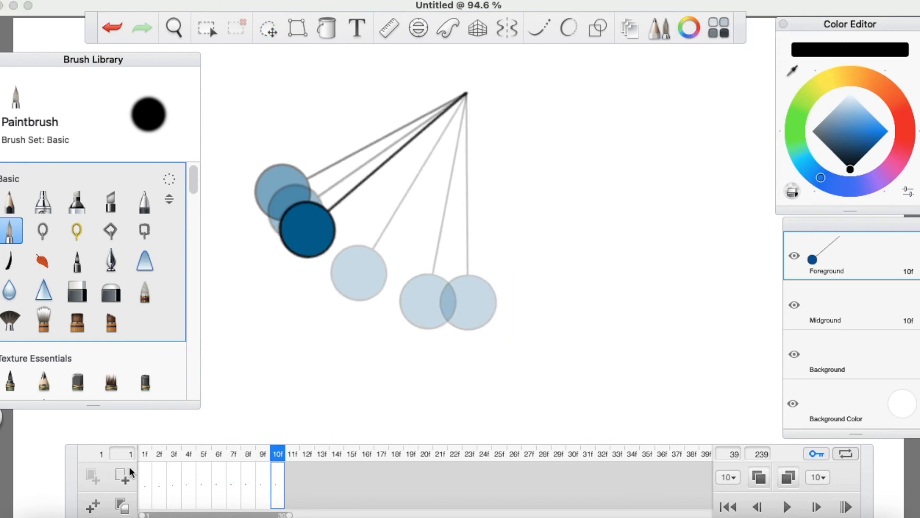
Duplicate the drawing into frame 11 and rotate the pendulum down onto its ghosted frame 3 position.
left_click(94, 508)
left_click(269, 29)
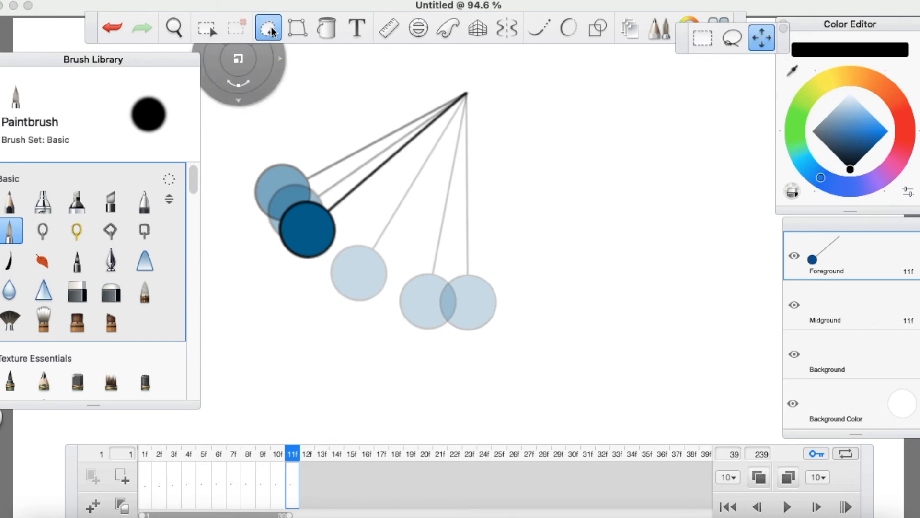
left_click_drag(484, 314, 595, 328)
left_click(612, 277)
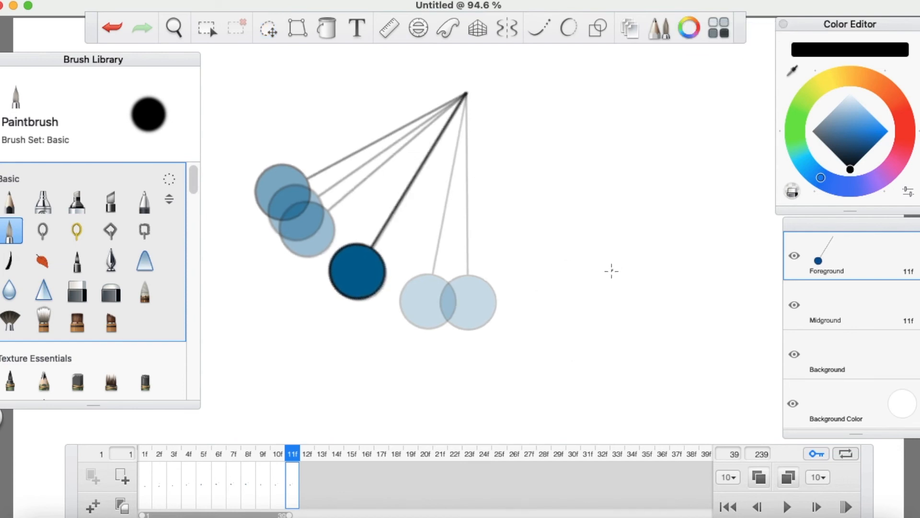
Duplicate the drawing into frame 12 and rotate the pendulum down onto its ghosted frame 2 position.
left_click(100, 504)
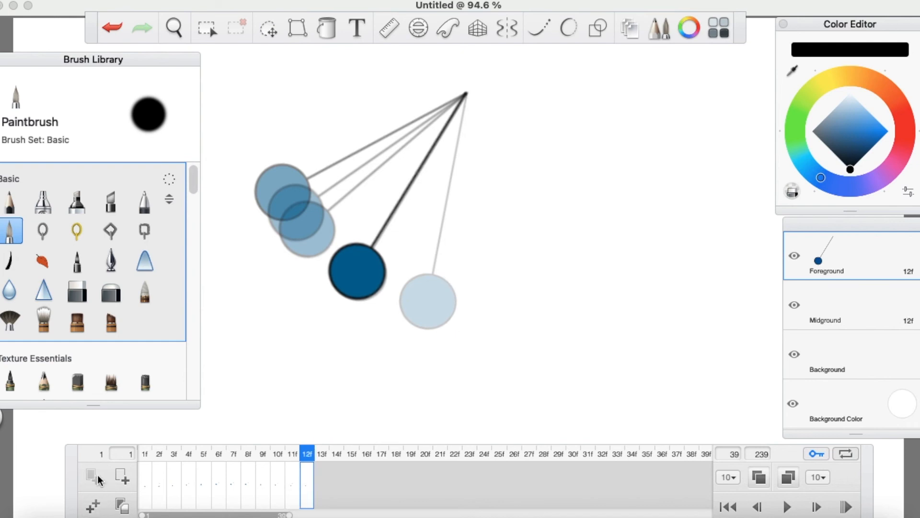
left_click(275, 33)
left_click_drag(441, 276, 703, 357)
left_click(700, 307)
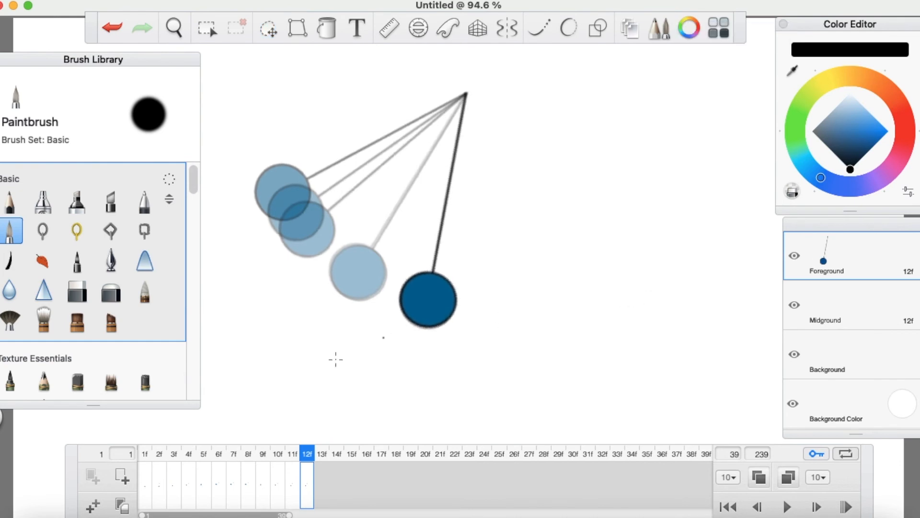
Duplicate the drawing into frame 13 and rotate the pendulum back to hang vertically from the pivot.
left_click(94, 504)
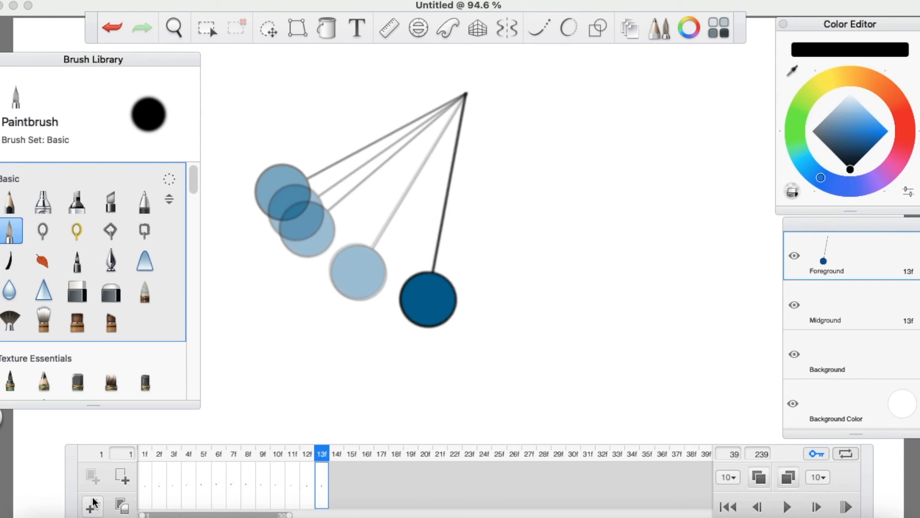
left_click(270, 32)
left_click_drag(554, 333, 651, 338)
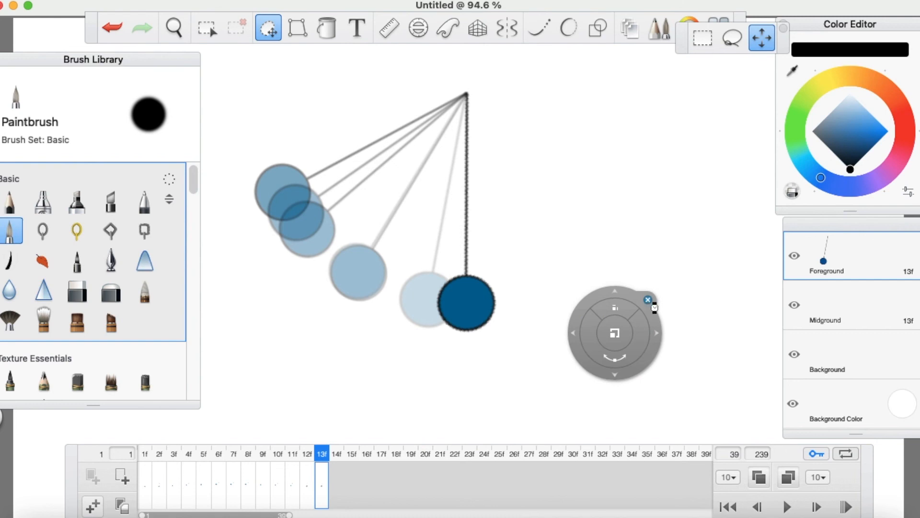
left_click(650, 301)
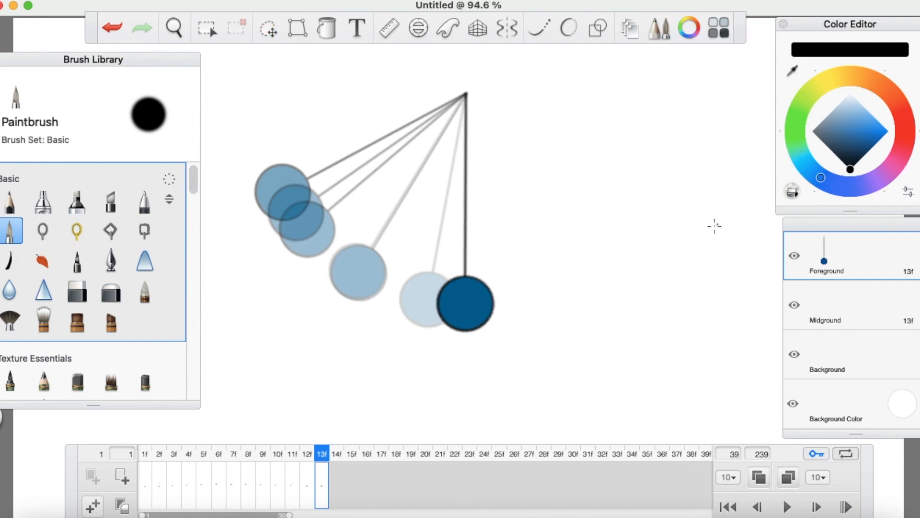
Duplicate the drawing into frame 14 and rotate the pendulum slightly to the right of vertical, keeping the string on the pivot.
left_click(97, 507)
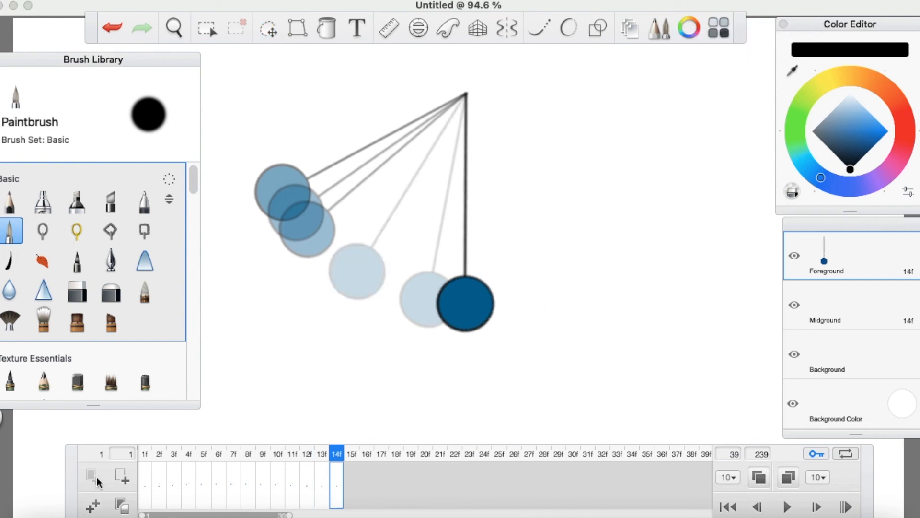
left_click(268, 29)
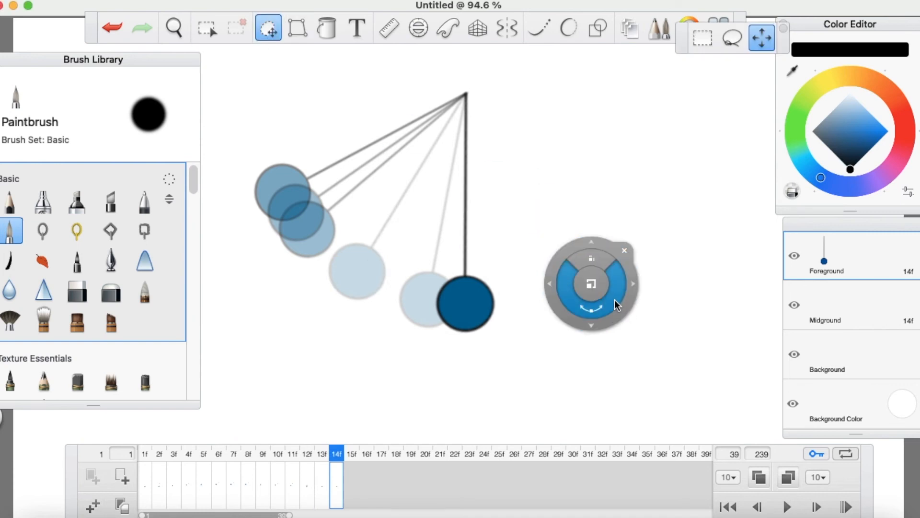
left_click_drag(612, 302, 714, 284)
left_click(682, 249)
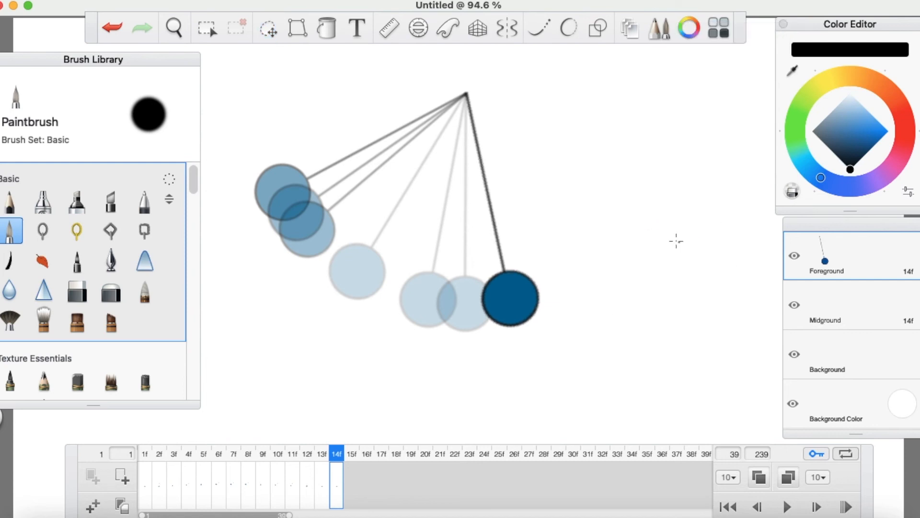
Duplicate the drawing into frame 15 and swing the pendulum farther up to the right, with a wide gap from frame 14.
left_click(118, 501)
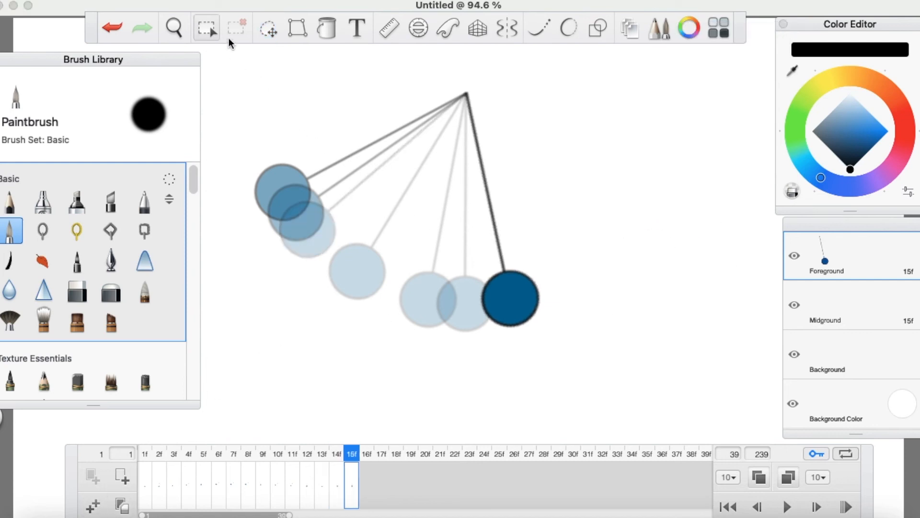
left_click(269, 30)
left_click_drag(633, 289, 519, 312)
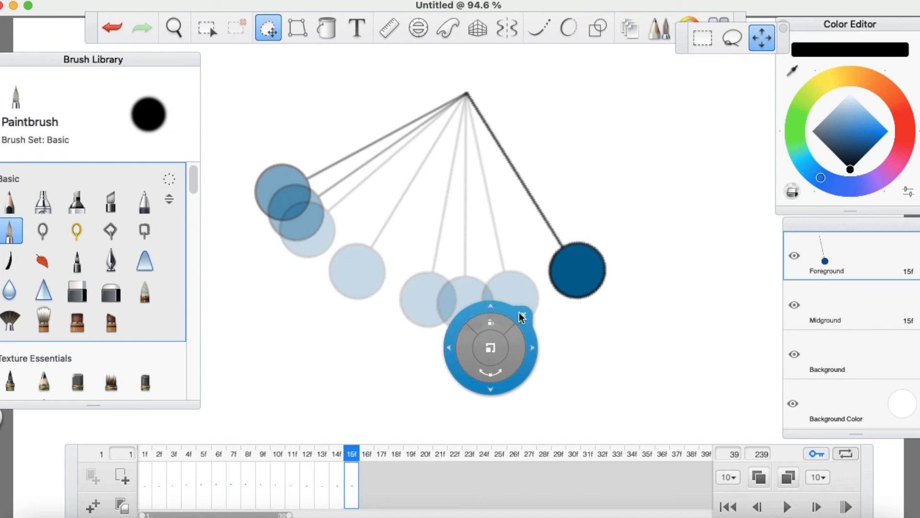
left_click(524, 315)
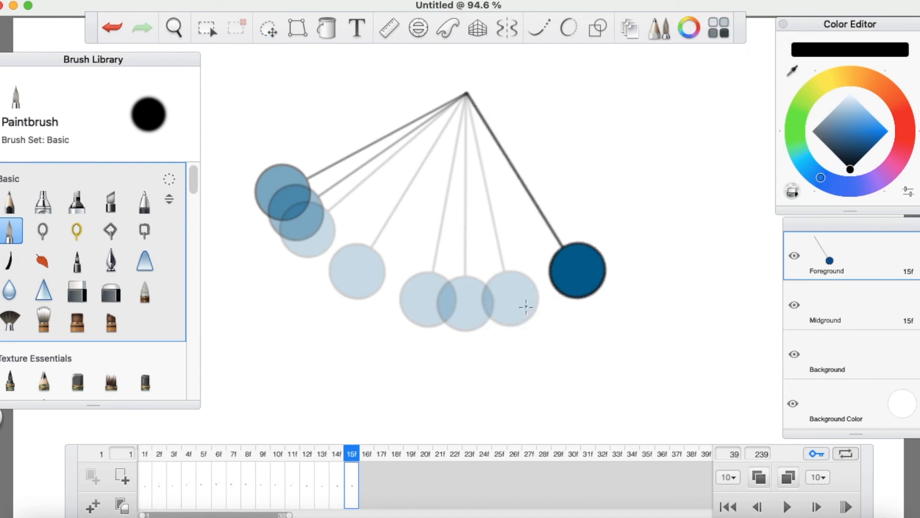
Duplicate the drawing into frame 16 and rotate the pendulum higher to the right, realigning the string's end with the pivot.
left_click(92, 503)
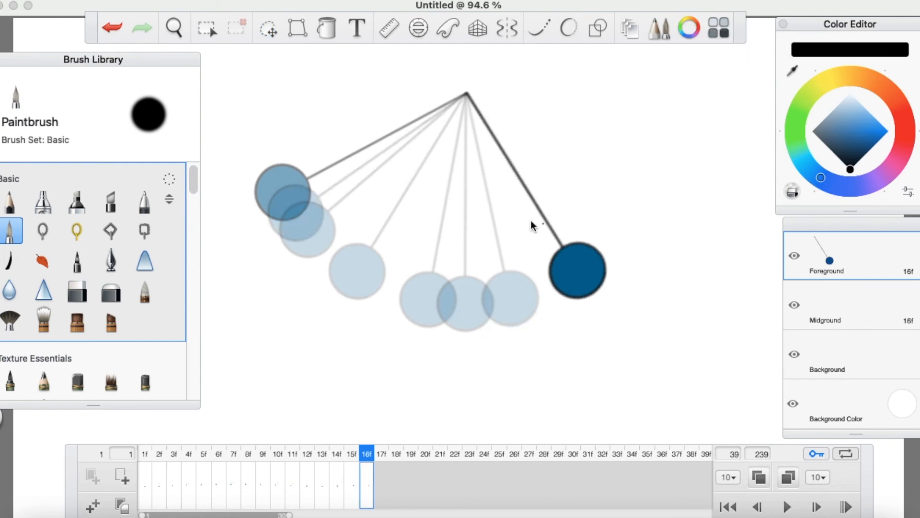
left_click(268, 29)
left_click_drag(272, 36, 623, 287)
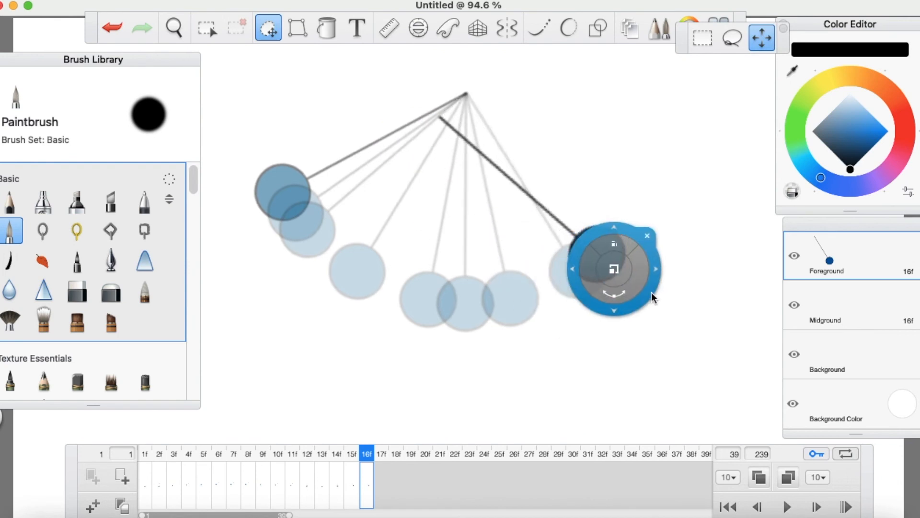
left_click(656, 294)
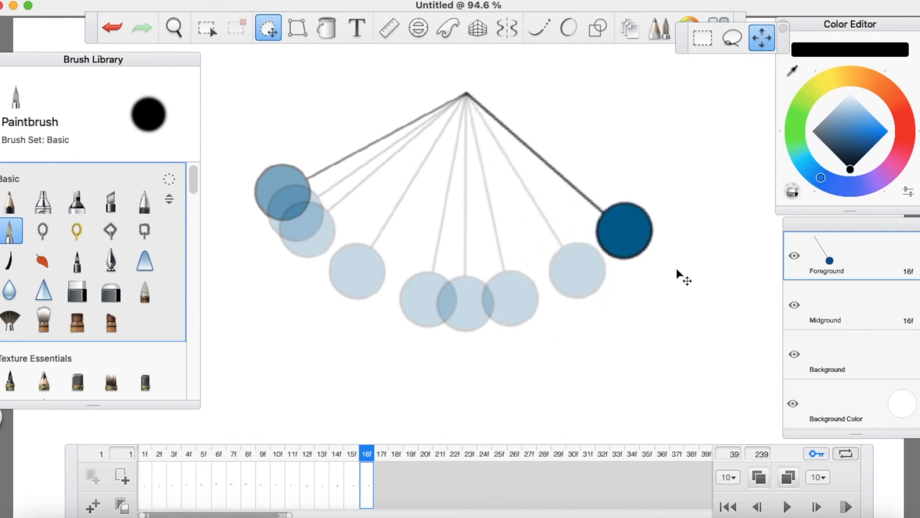
left_click_drag(658, 276, 687, 268)
left_click(690, 261)
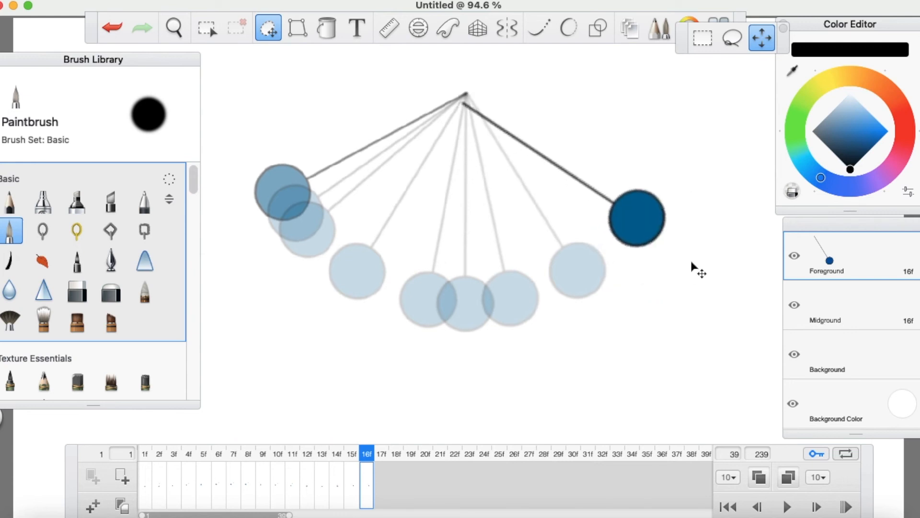
left_click_drag(679, 246, 671, 255)
left_click(687, 267)
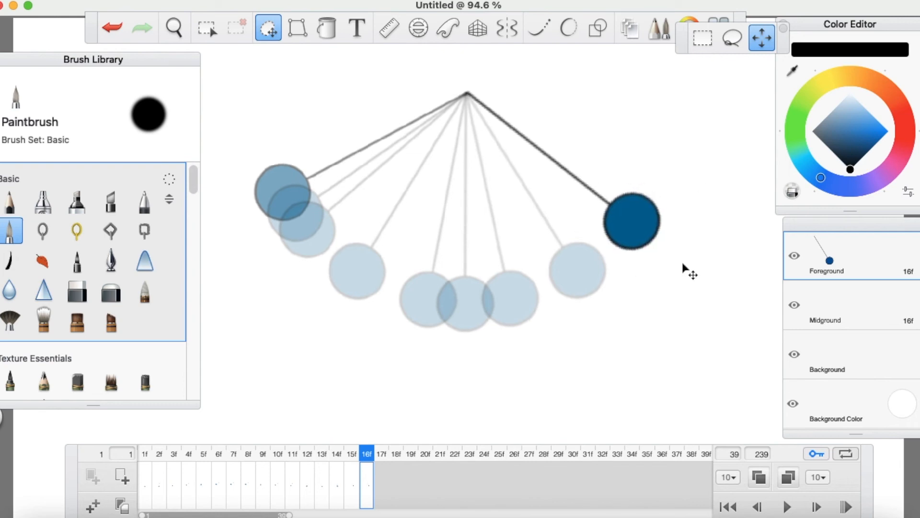
left_click_drag(683, 263, 682, 264)
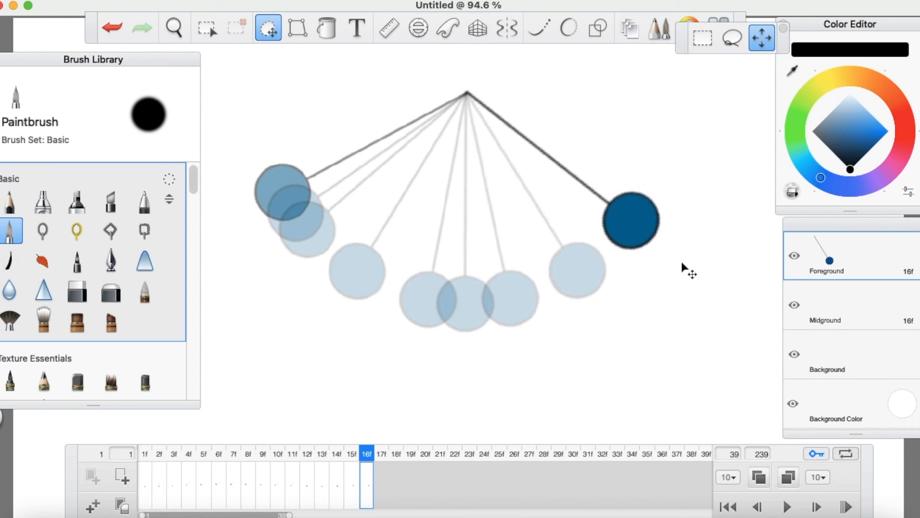
left_click(680, 217)
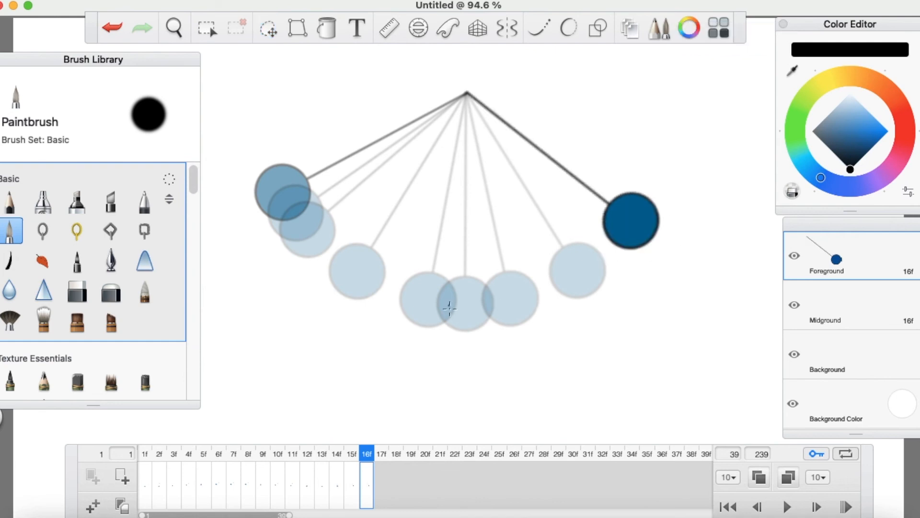
Duplicate the drawing into frame 17 and raise the pendulum a little, overlapping the ghosted frame 16 ball.
left_click(93, 507)
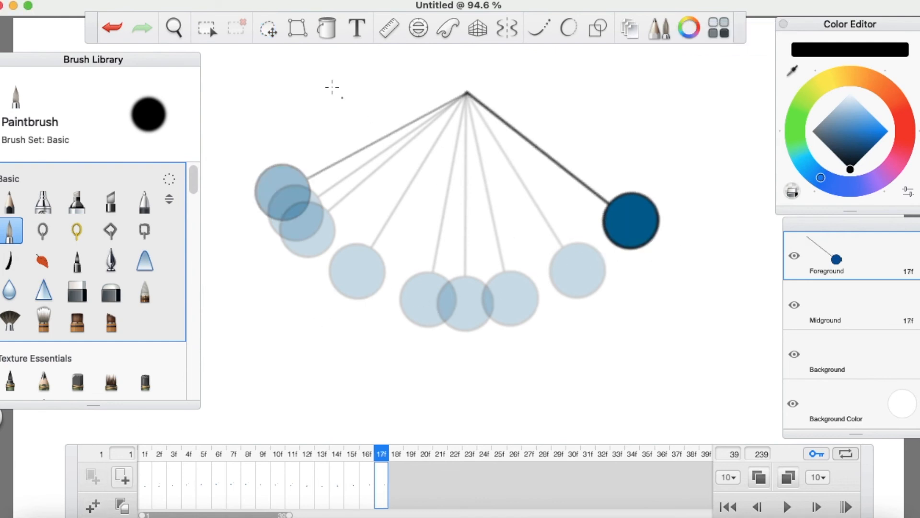
left_click(268, 28)
left_click_drag(624, 291, 638, 273)
mouse_move(657, 287)
left_mouse_down()
mouse_move(674, 286)
mouse_move(666, 275)
left_mouse_up()
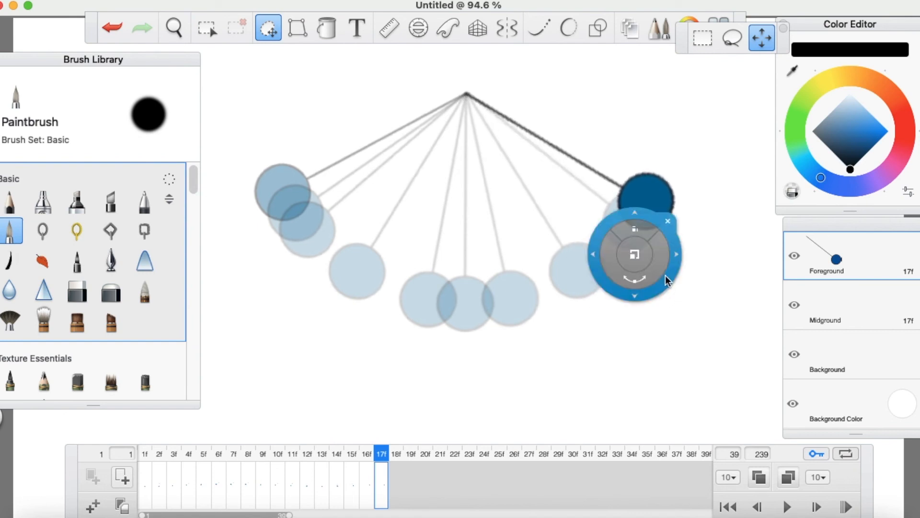
left_click(668, 221)
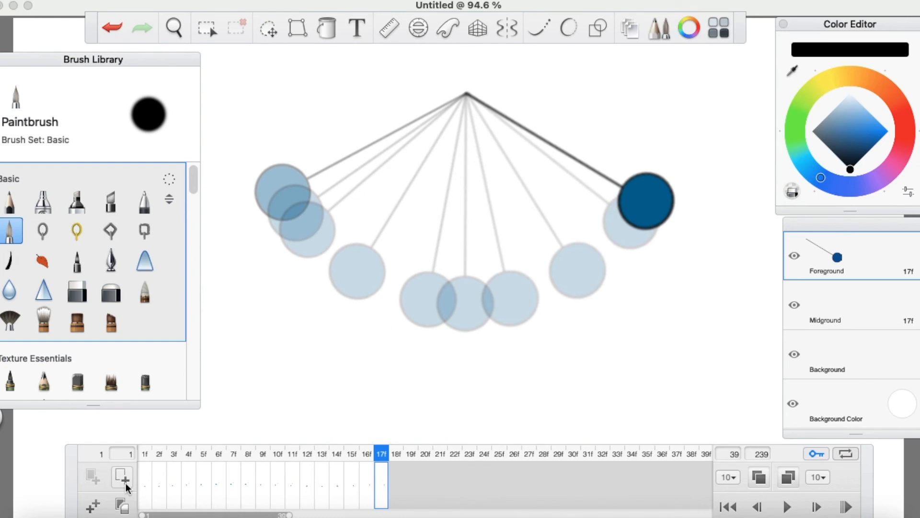
Duplicate the drawing into frame 18 and rotate the pendulum slightly higher to the peak of its right swing.
left_click(94, 506)
left_click(268, 29)
left_click_drag(286, 78, 657, 303)
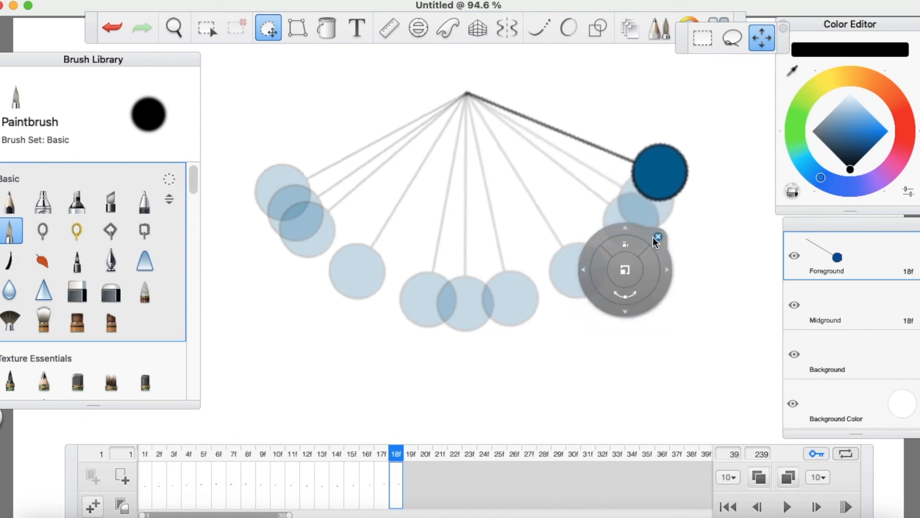
left_click(659, 236)
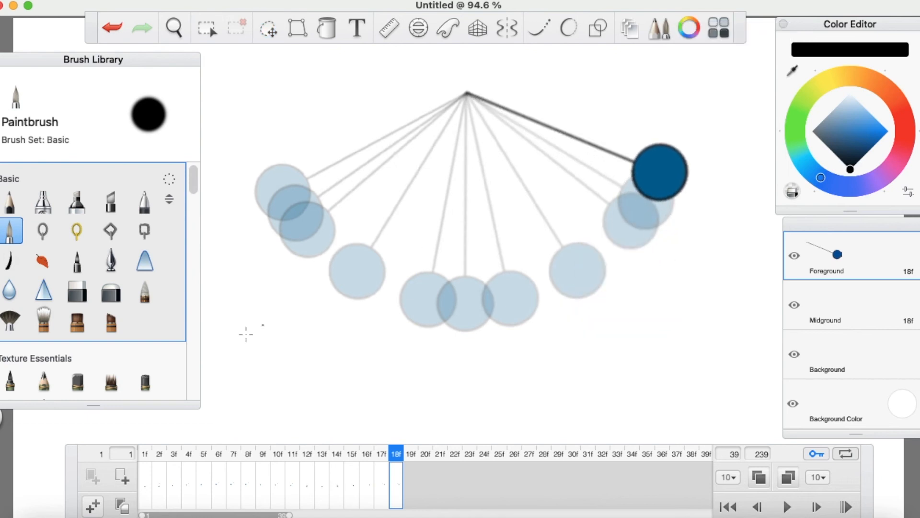
Duplicate the peak drawing into frames 19 and 20 to hold the pendulum at the top of the swing.
left_click(97, 509)
left_click(94, 509)
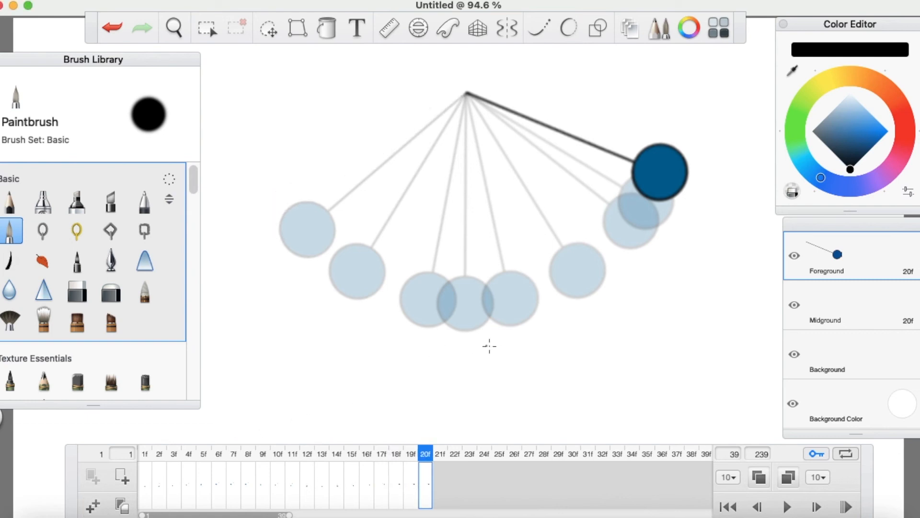
left_click(269, 33)
left_click(298, 28)
Duplicate the drawing into frame 21 and rotate the pendulum down onto its ghosted frame 17 position.
left_click(94, 506)
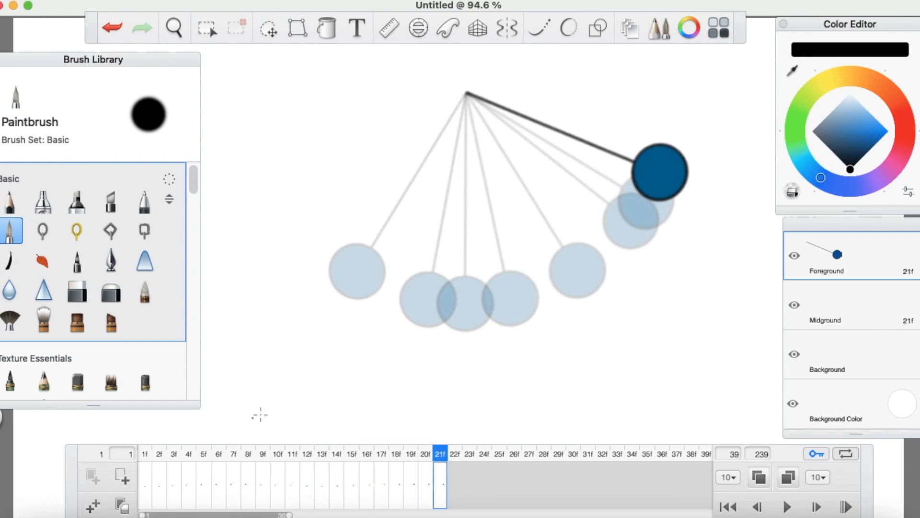
left_click(267, 29)
mouse_move(627, 285)
left_mouse_down()
mouse_move(601, 310)
mouse_move(603, 340)
mouse_move(595, 331)
mouse_move(608, 334)
left_mouse_up()
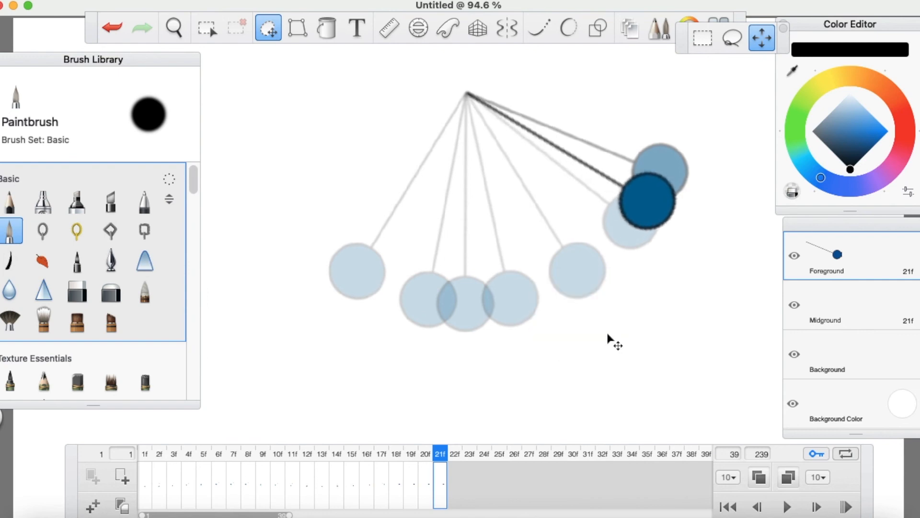
left_click(615, 276)
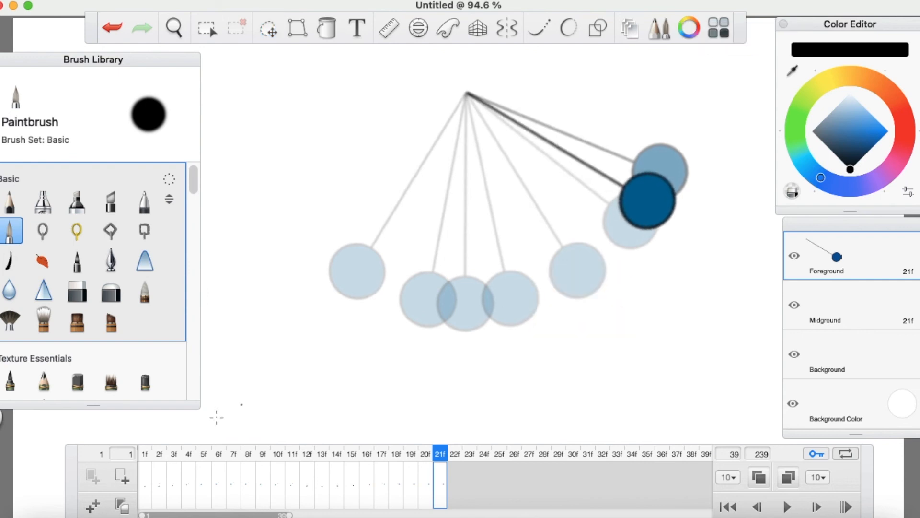
Duplicate the drawing into frame 22 and rotate the pendulum down onto its ghosted frame 16 position.
left_click(94, 506)
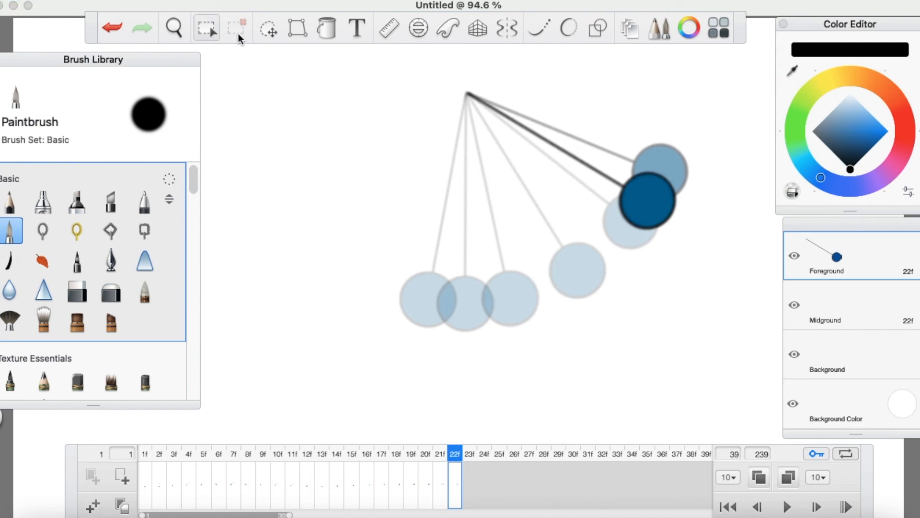
left_click(264, 36)
mouse_move(620, 311)
left_mouse_down()
mouse_move(599, 336)
mouse_move(604, 356)
mouse_move(596, 354)
mouse_move(612, 364)
mouse_move(606, 343)
left_mouse_up()
left_click(614, 293)
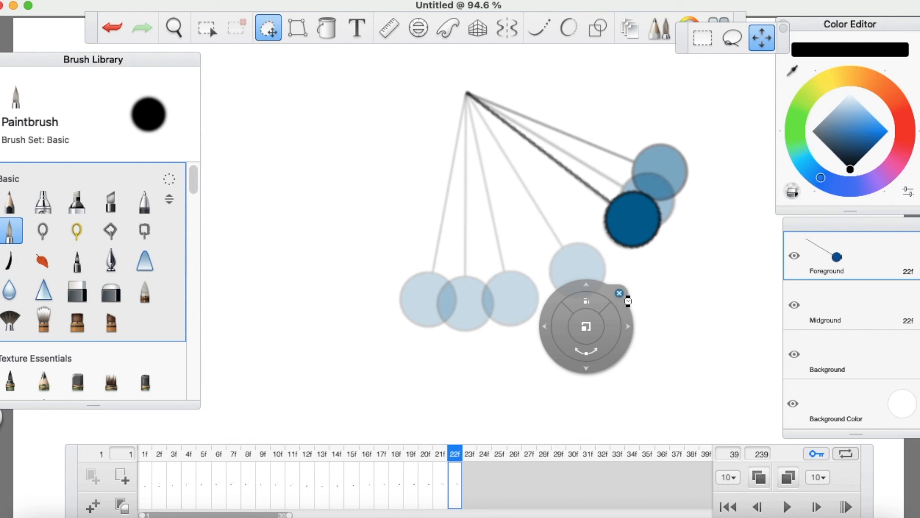
Duplicate the drawing into frame 23 and rotate the pendulum down onto its ghosted frame 15 position.
left_click(92, 503)
left_click(273, 31)
left_click_drag(645, 305, 575, 378)
left_click(585, 326)
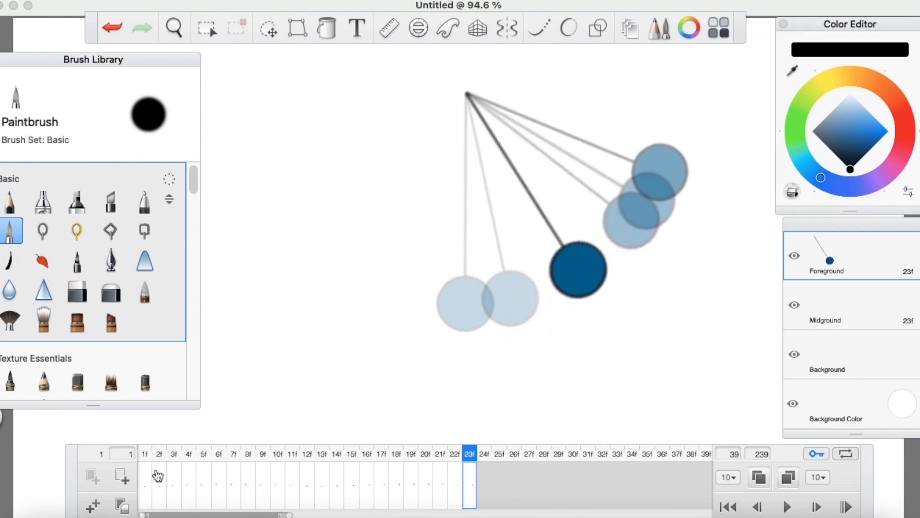
Duplicate the drawing into frame 24 and rotate the pendulum down onto its ghosted frame 14 position.
left_click(95, 501)
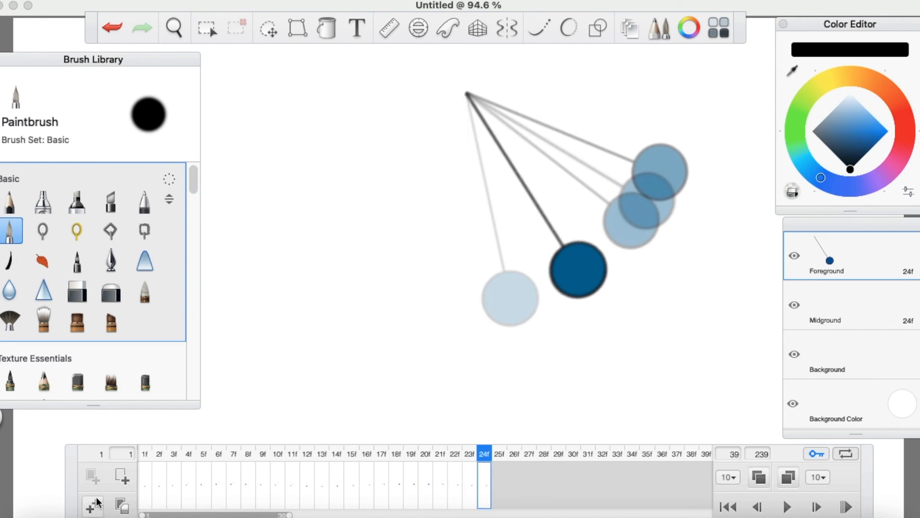
left_click(267, 36)
left_click_drag(583, 302, 518, 347)
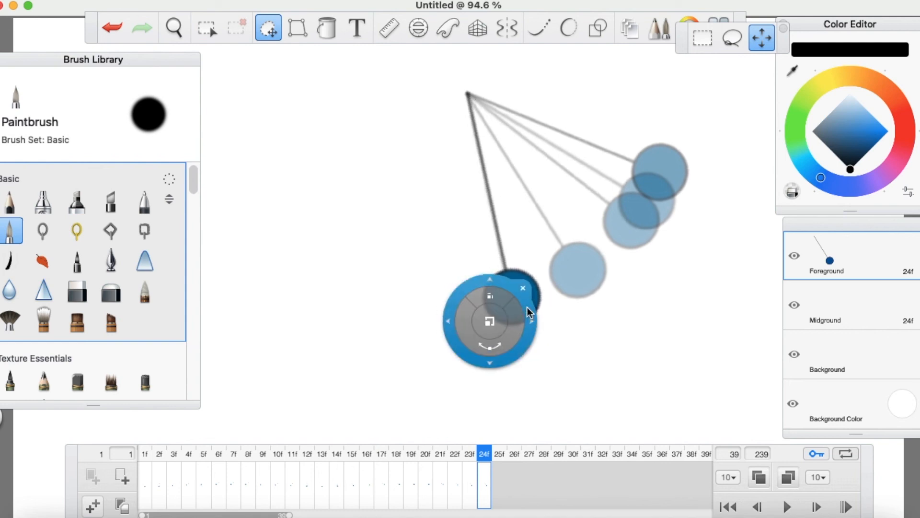
left_click(523, 288)
Duplicate the drawing into frame 25 and rotate the pendulum back to hang almost vertically from the pivot.
left_click(95, 507)
left_click(95, 507)
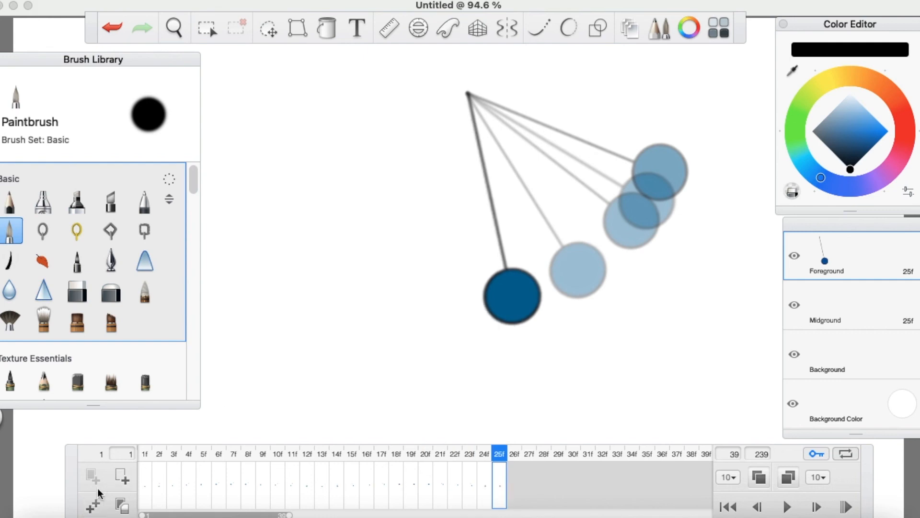
left_click(268, 29)
left_click_drag(550, 291, 522, 311)
left_click(530, 259)
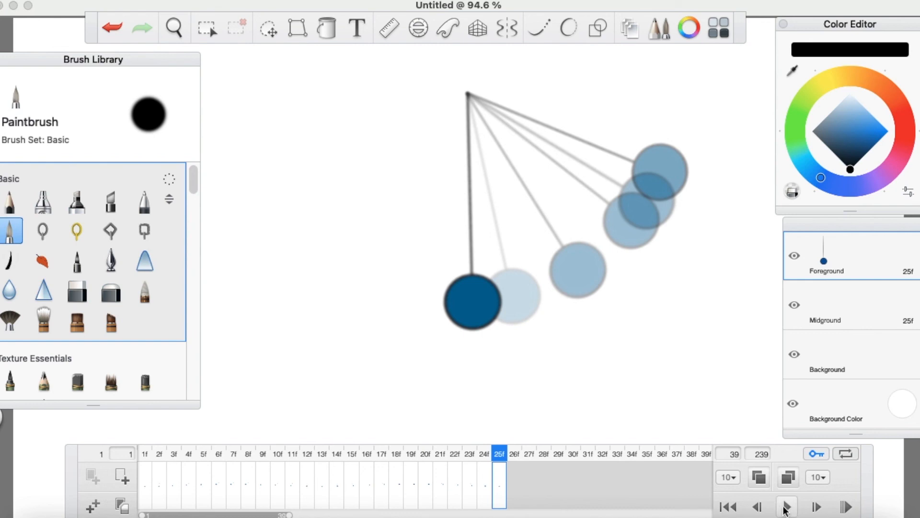
Play back the pendulum animation, stop it and return to frame 1.
left_click(786, 507)
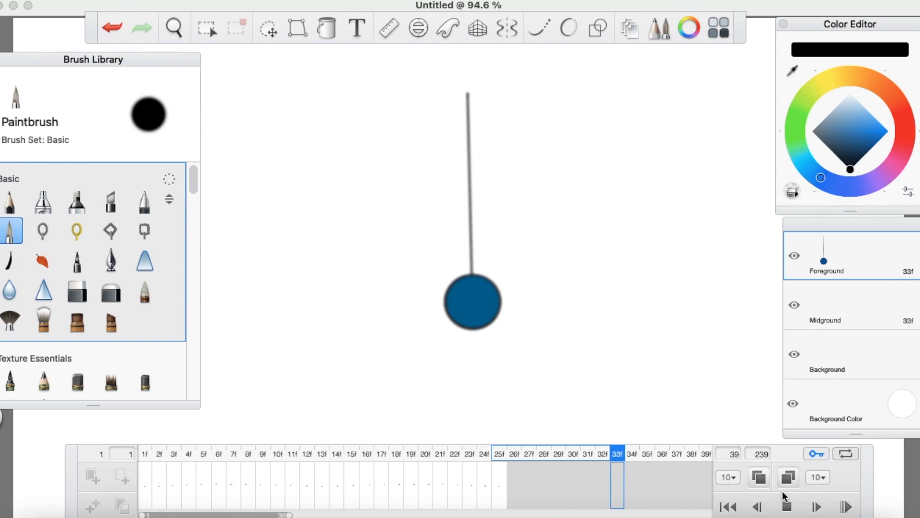
left_click(787, 506)
left_click(751, 505)
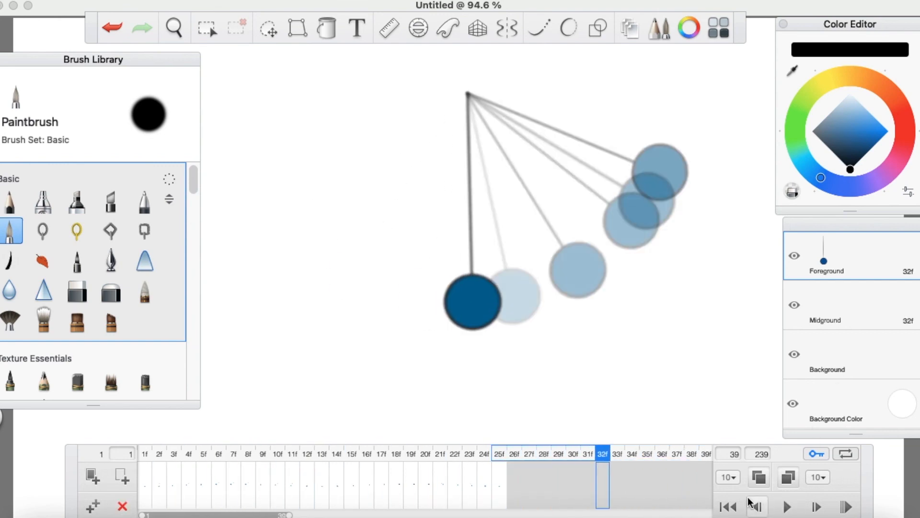
left_click(726, 507)
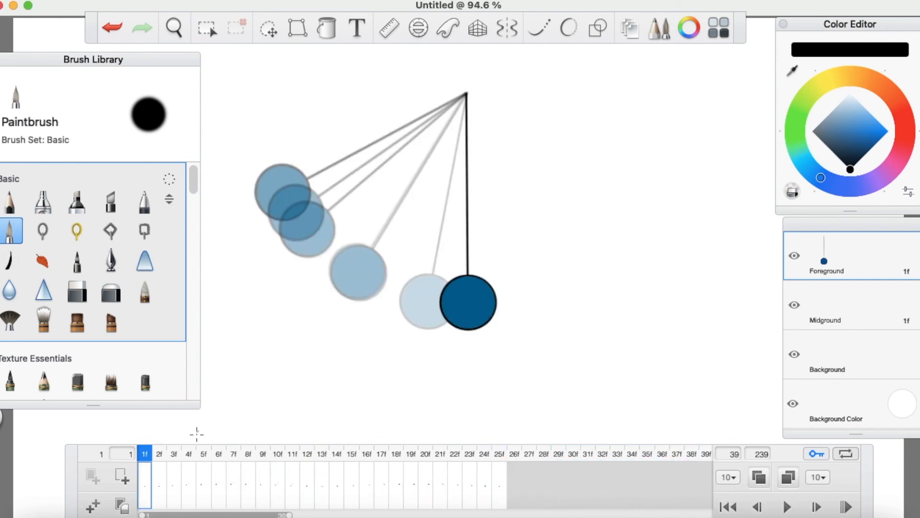
Step through frames 3, 4 and 5 to examine the spacing of the pendulum toward the left peak.
left_click(177, 497)
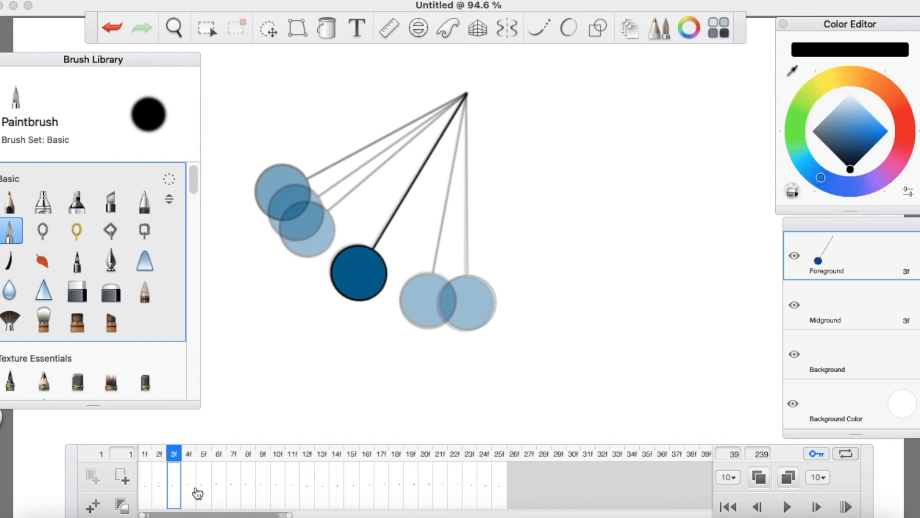
left_click(193, 496)
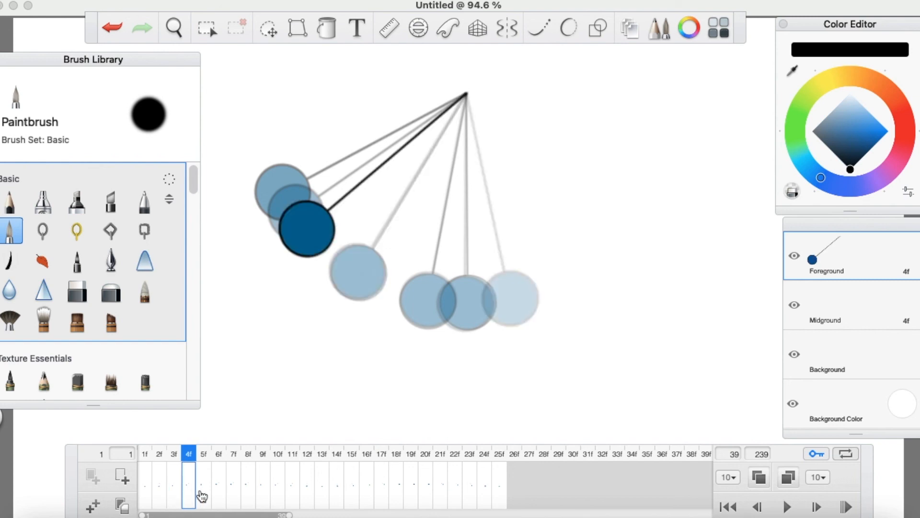
left_click(207, 496)
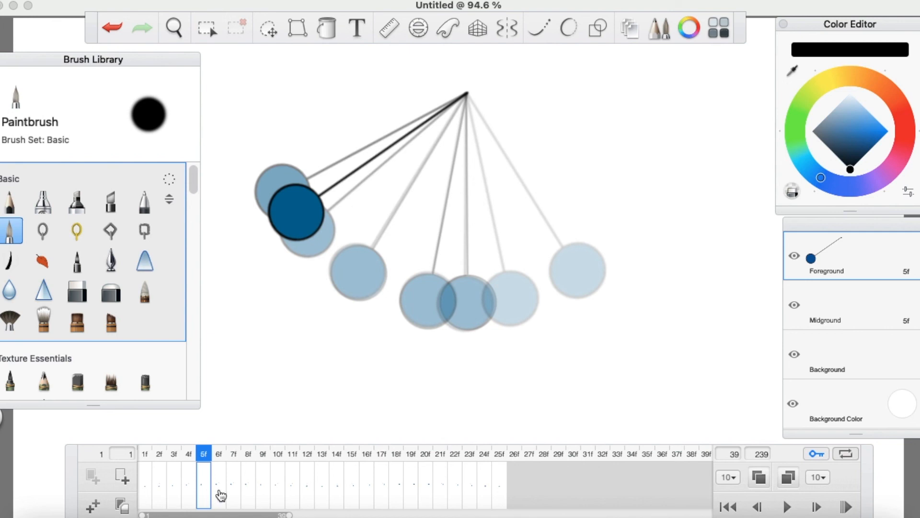
In frame 5, erase the straight string with the Hard Eraser and redraw it with the Paintbrush as a slightly bent black line.
left_click(82, 293)
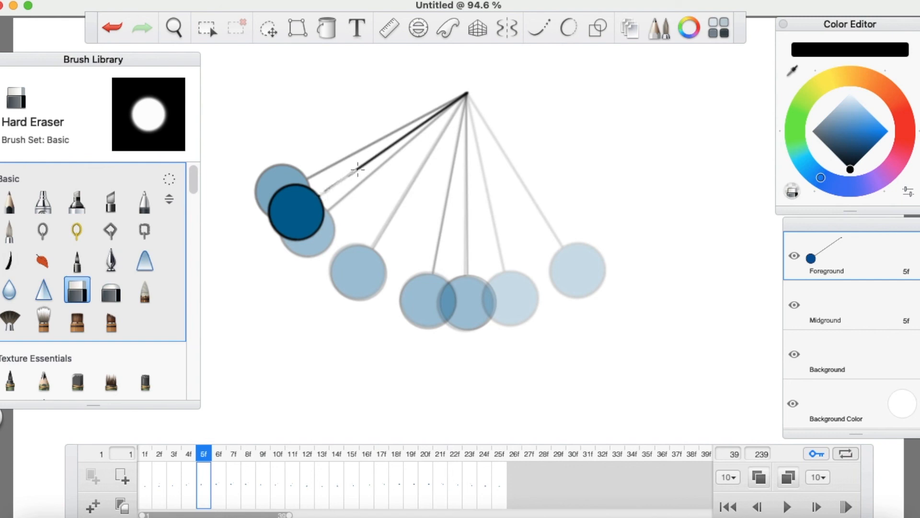
left_click_drag(377, 155, 412, 135)
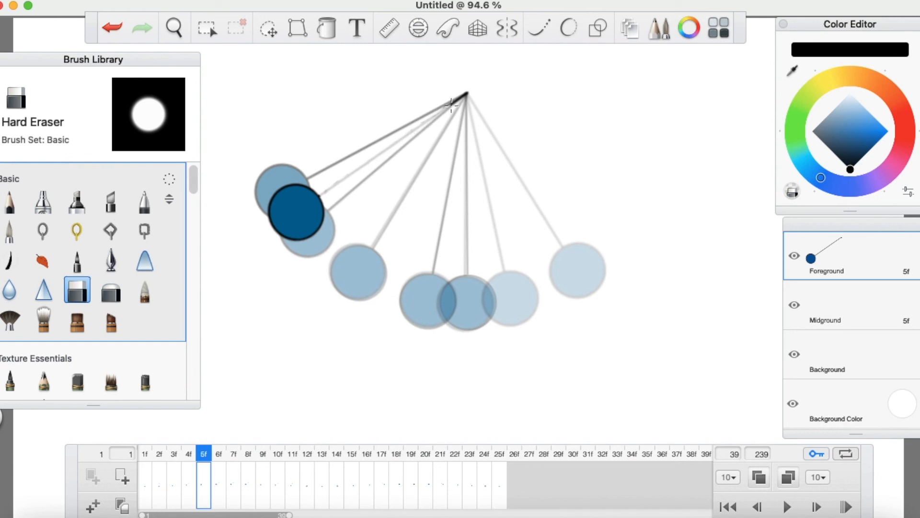
left_click(11, 230)
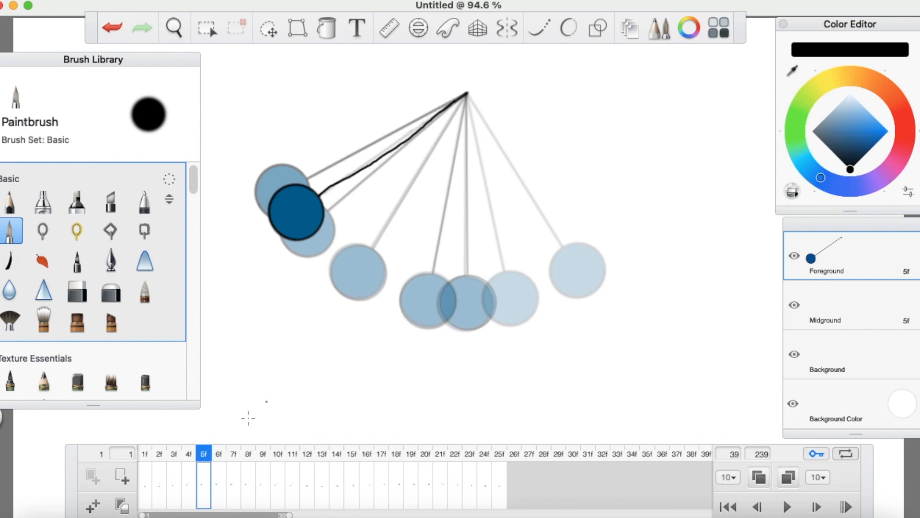
In frame 6, erase the pendulum's straight string and redraw it with the Paintbrush as a black line sagging below the original.
left_click(219, 475)
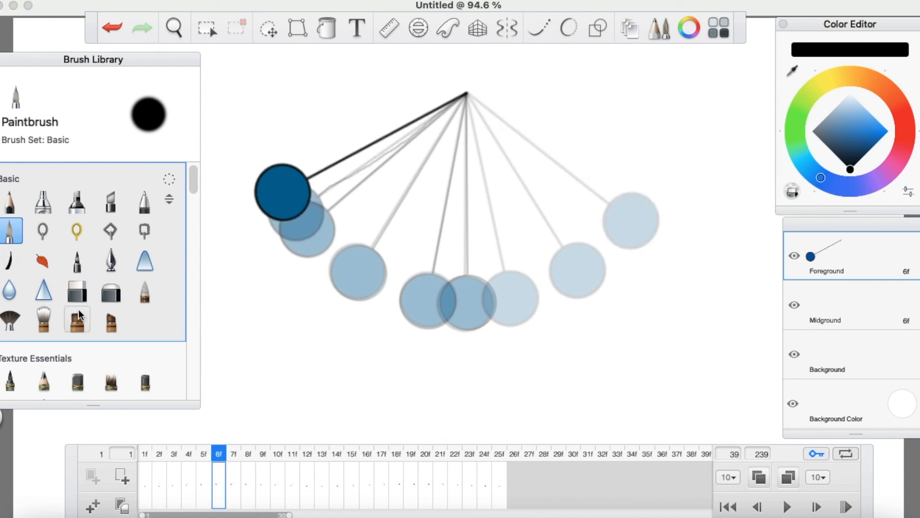
left_click(77, 290)
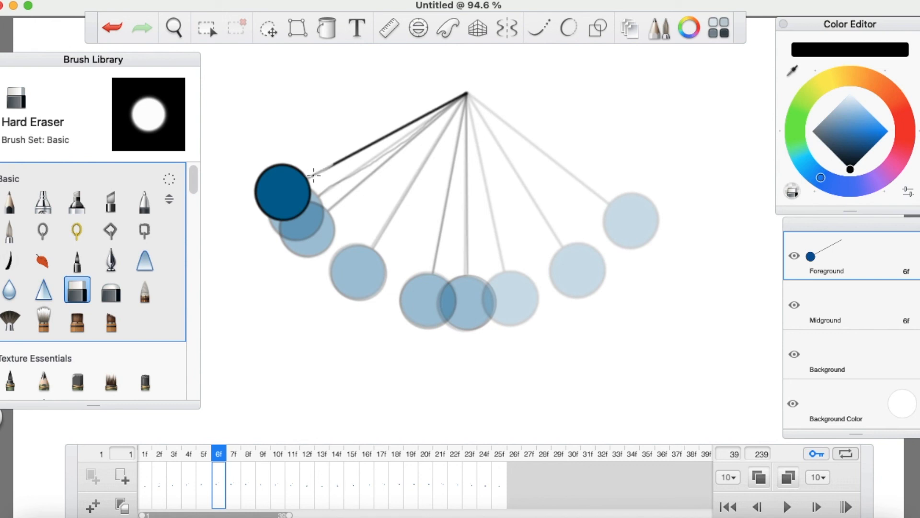
left_click_drag(342, 160, 374, 142)
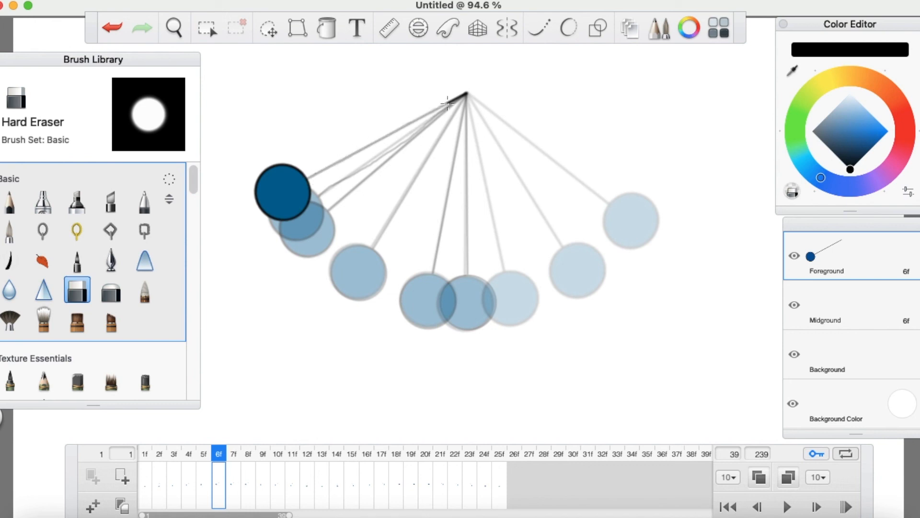
left_click(11, 230)
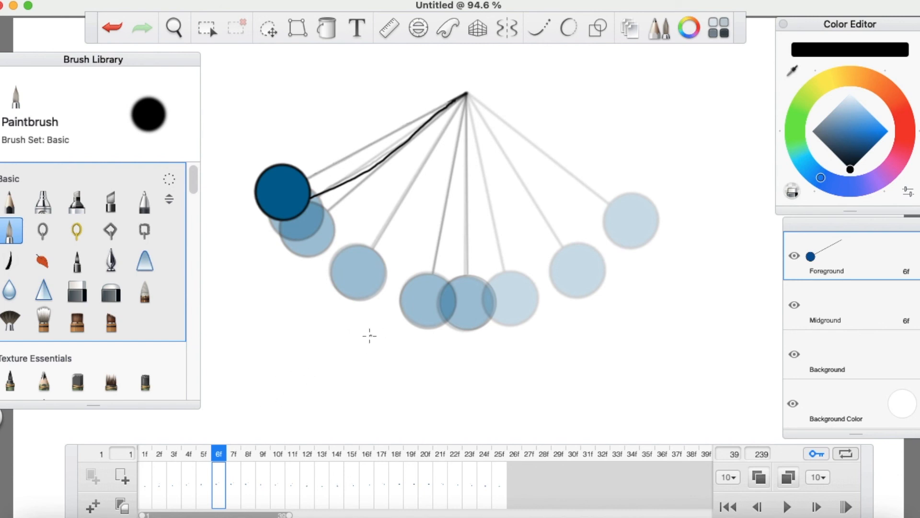
In frame 9, erase the straight string and paint a black line bowing upward from the ball to the string's remainder near the pivot.
left_click(234, 487)
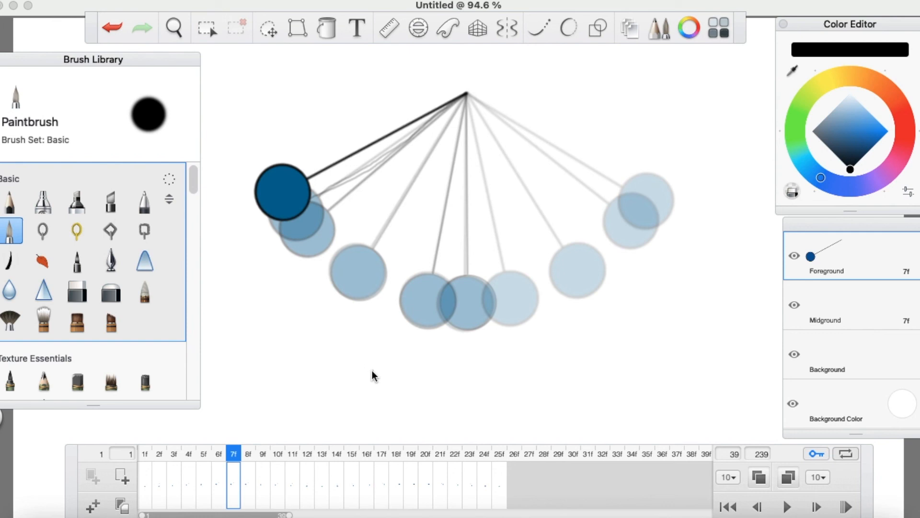
left_click(248, 482)
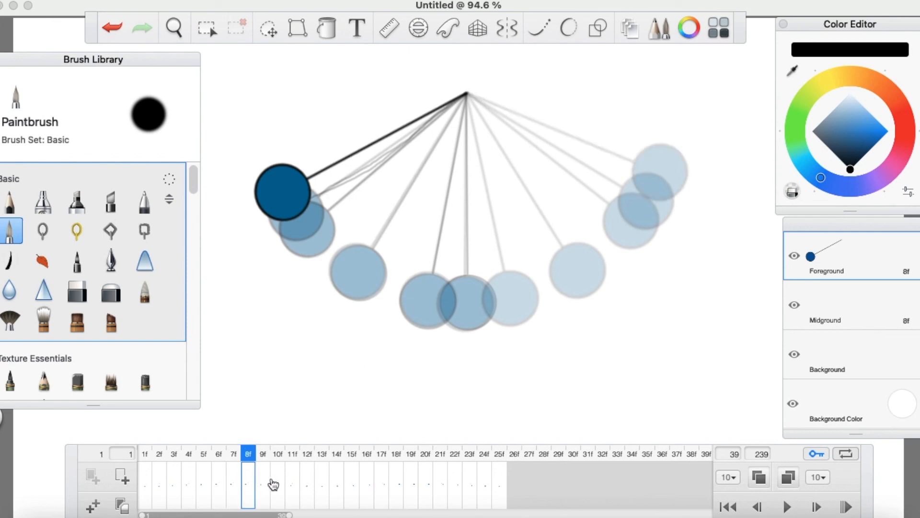
left_click(268, 484)
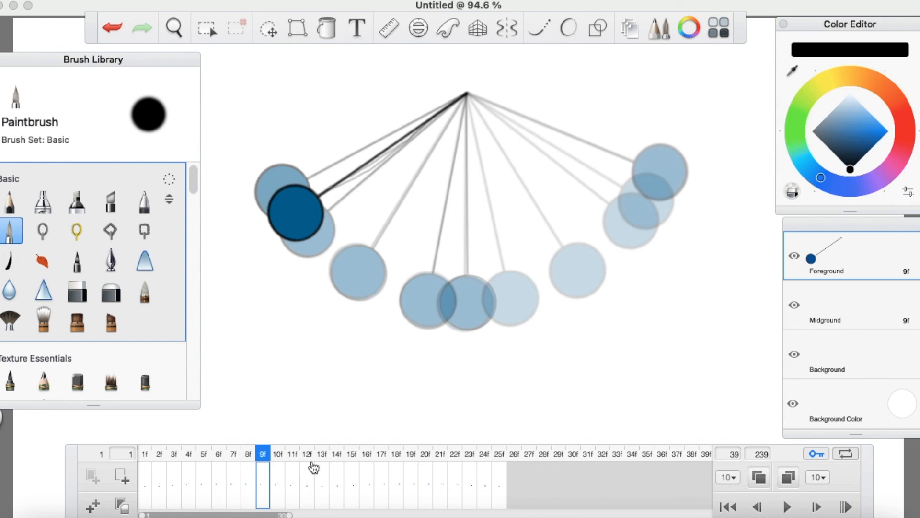
left_click(77, 290)
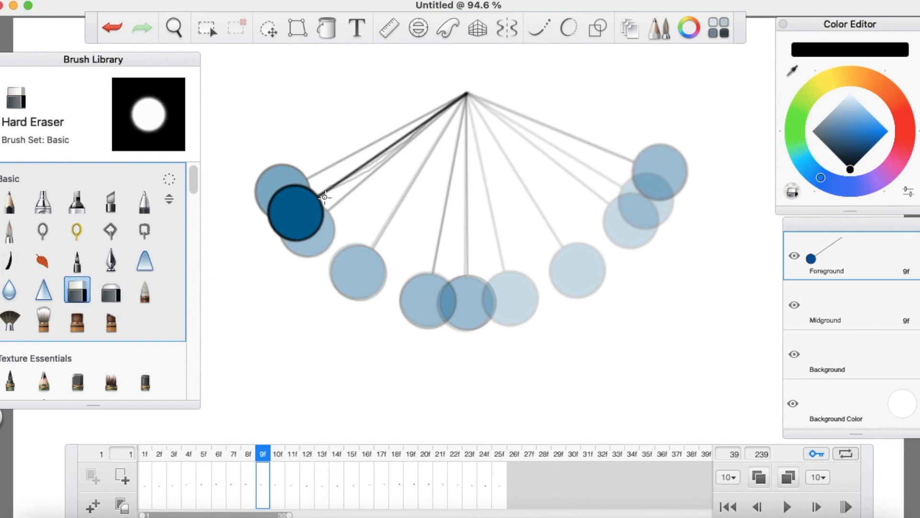
left_click_drag(322, 194, 388, 147)
left_click_drag(429, 119, 441, 110)
left_click(9, 231)
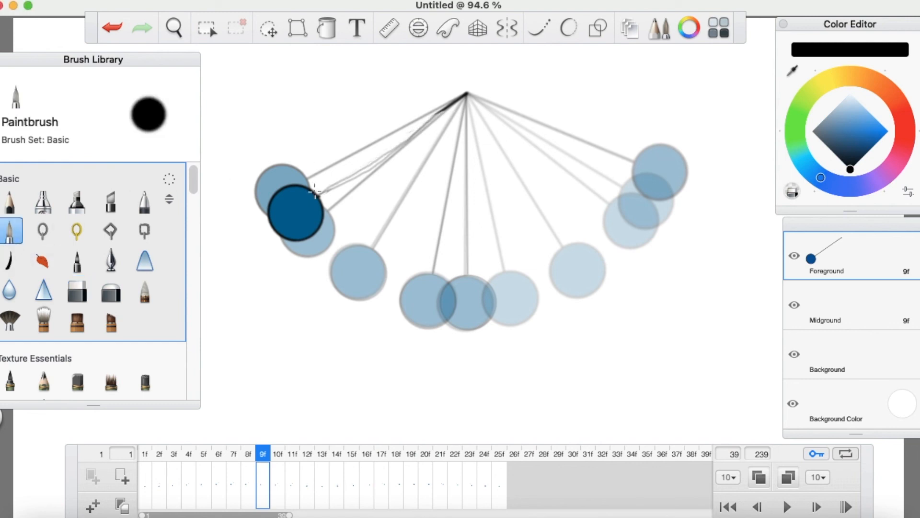
left_click_drag(310, 183, 445, 109)
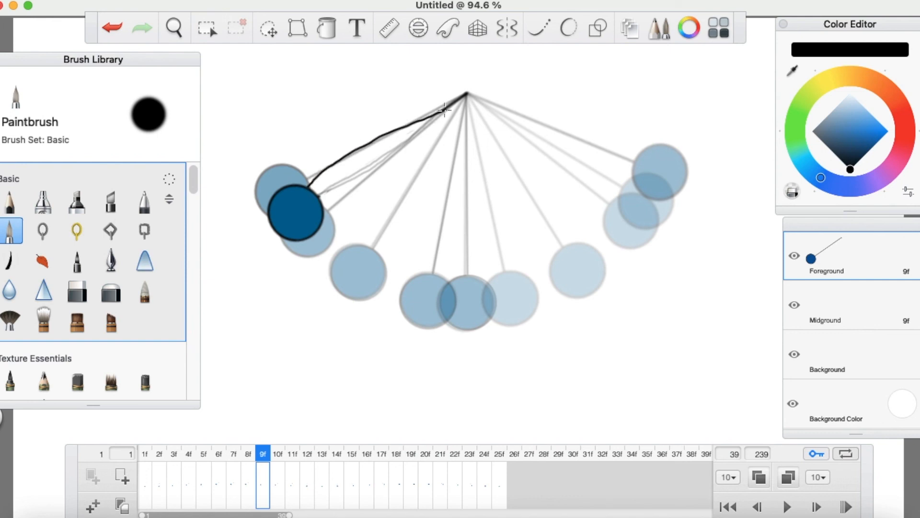
In frame 10, erase the straight string with the Hard Eraser and repaint it as an upward-bowed black line reaching toward the pivot.
left_click(282, 486)
left_click(76, 290)
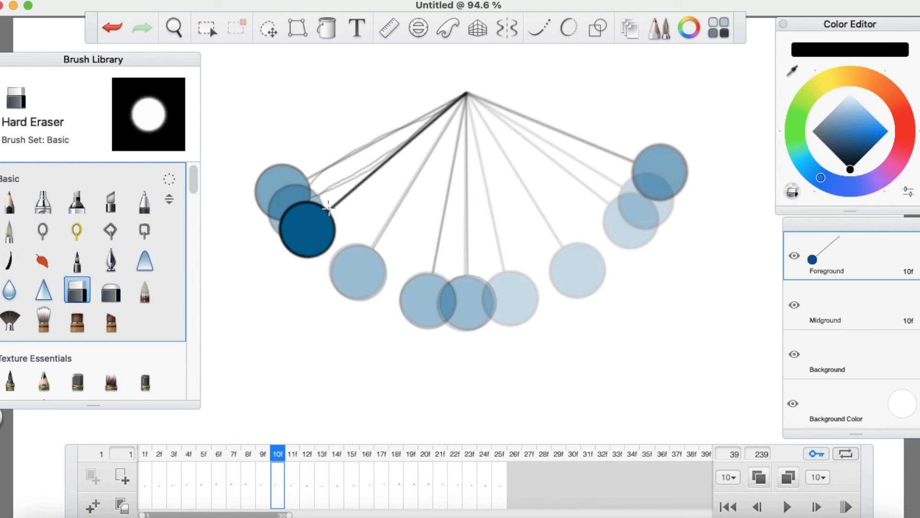
mouse_move(343, 200)
left_mouse_down()
mouse_move(336, 205)
mouse_move(402, 147)
mouse_move(385, 165)
left_mouse_up()
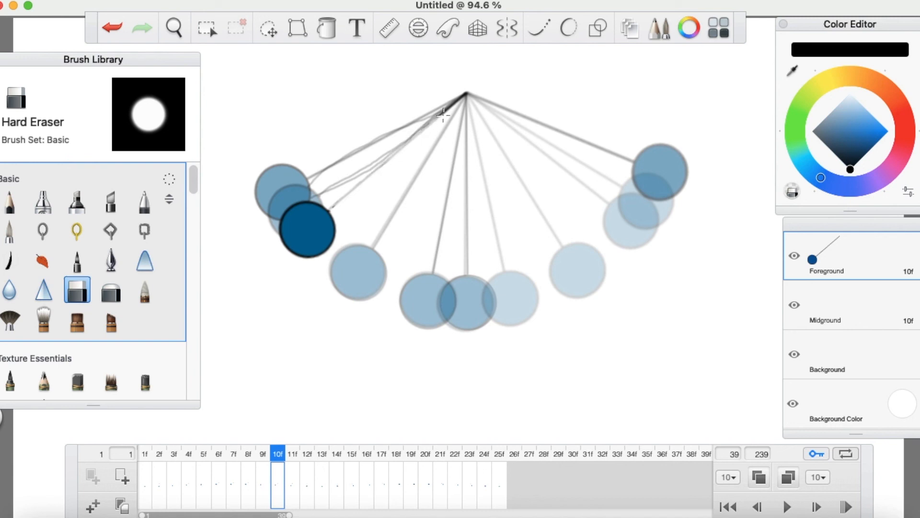
left_click(10, 230)
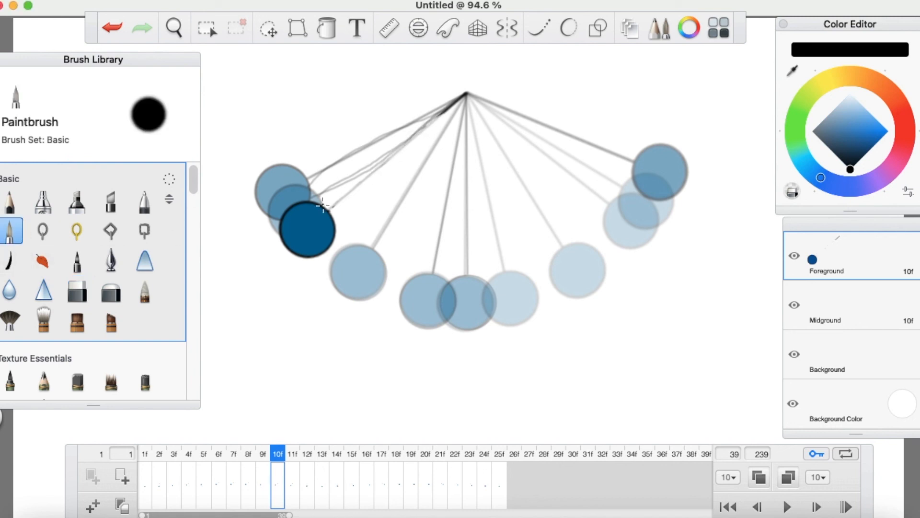
mouse_move(320, 207)
left_mouse_down()
mouse_move(379, 149)
mouse_move(446, 110)
left_mouse_up()
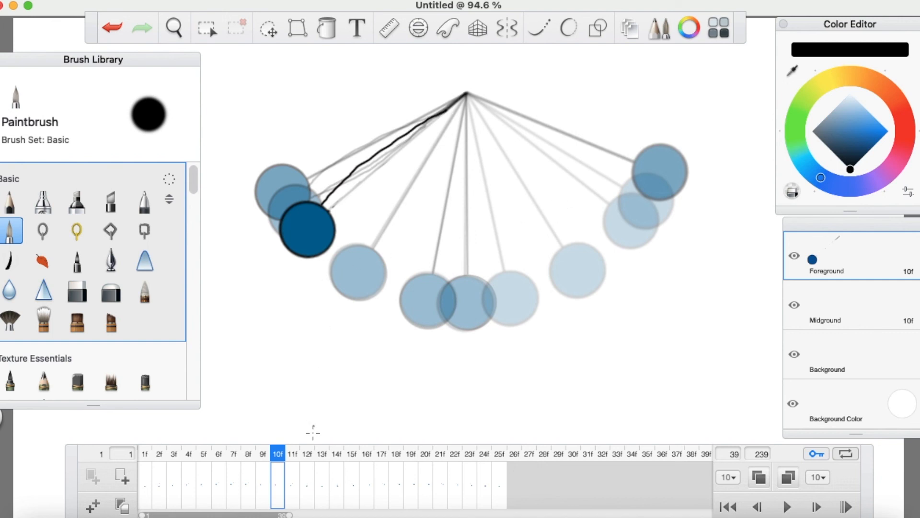
In frame 17, erase the outer part of the straight string and repaint it as a line sagging below its original path.
left_click(293, 479)
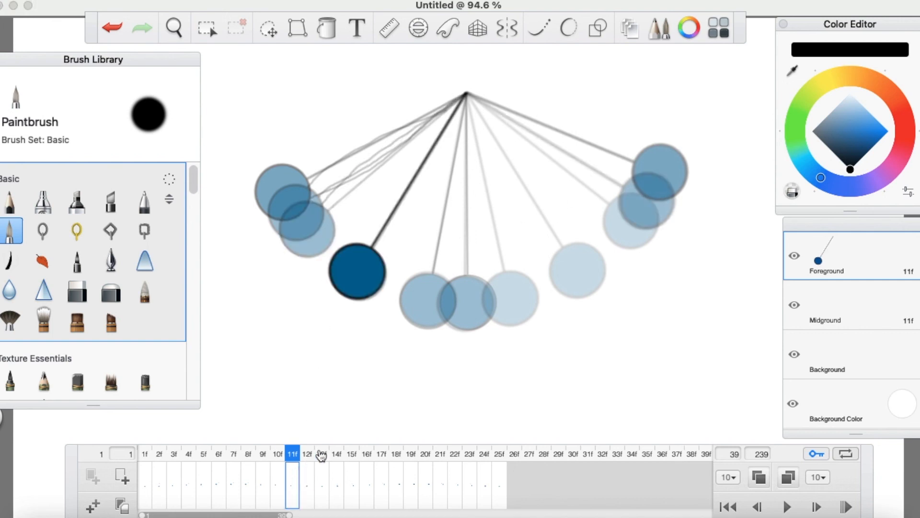
left_click(308, 492)
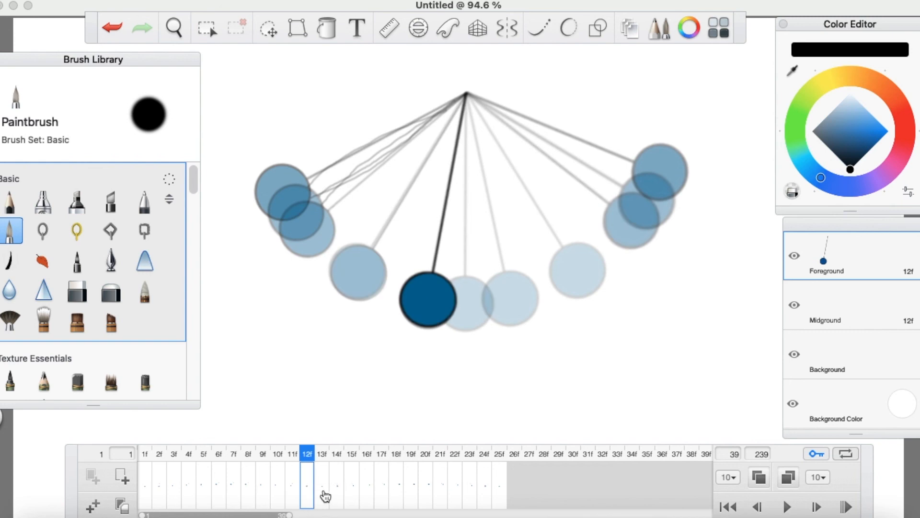
left_click(326, 497)
left_click(339, 497)
left_click(354, 496)
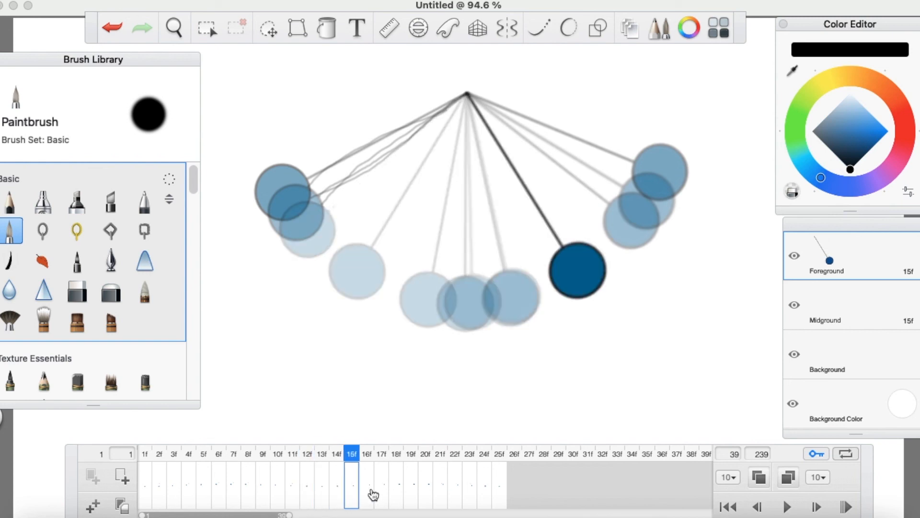
left_click(371, 495)
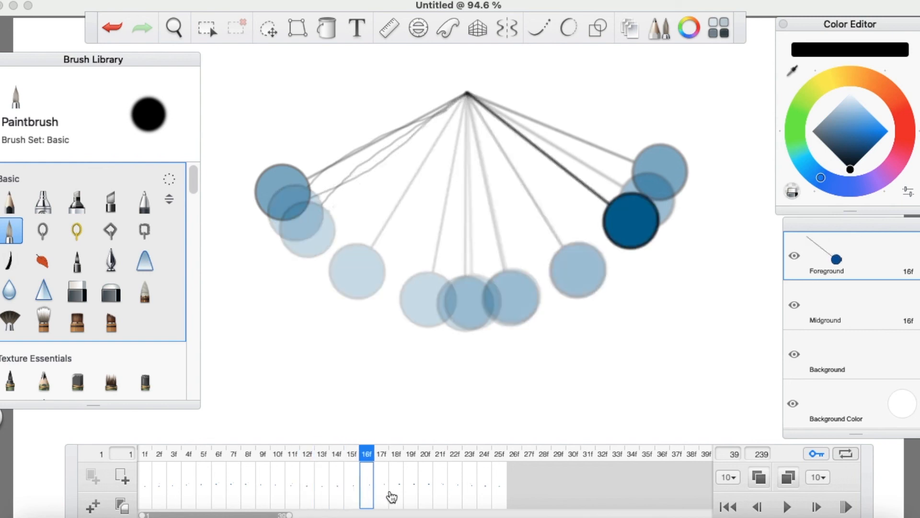
left_click(386, 499)
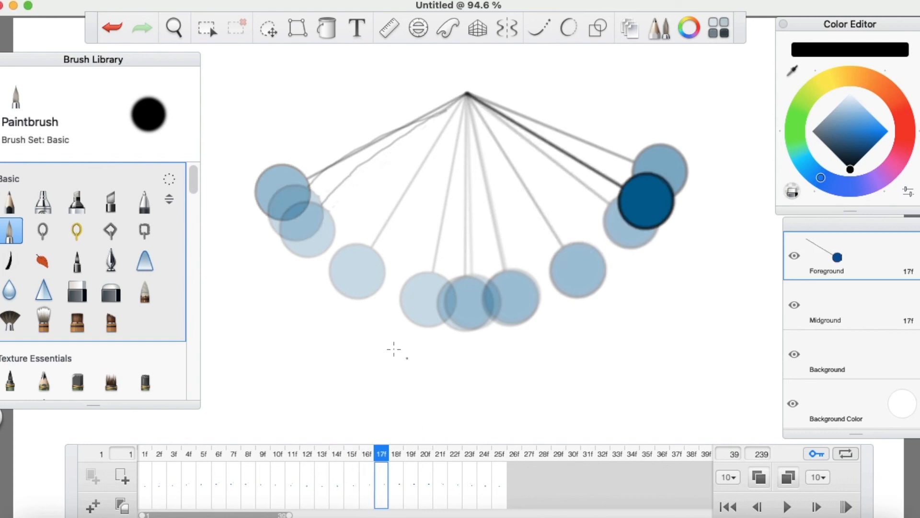
left_click(77, 291)
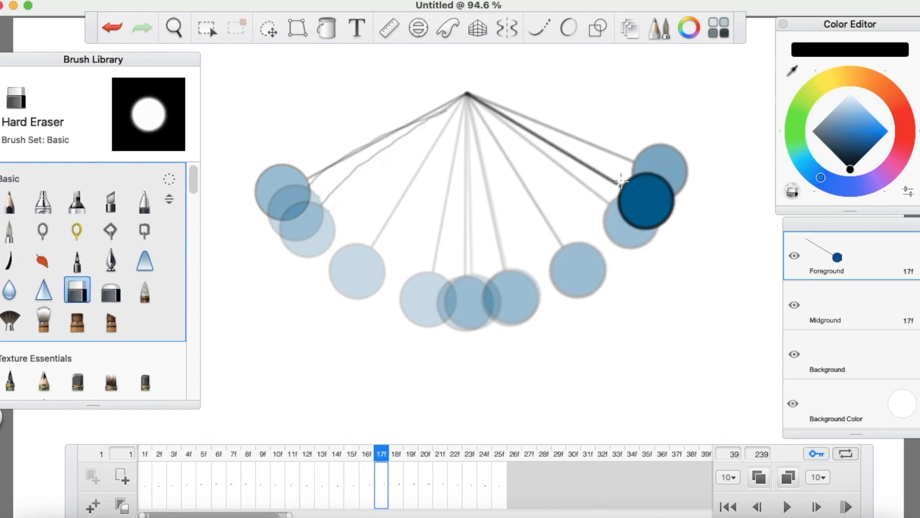
left_click_drag(608, 181, 592, 165)
mouse_move(589, 168)
left_mouse_down()
mouse_move(545, 143)
mouse_move(606, 179)
mouse_move(554, 147)
left_mouse_up()
left_click(10, 230)
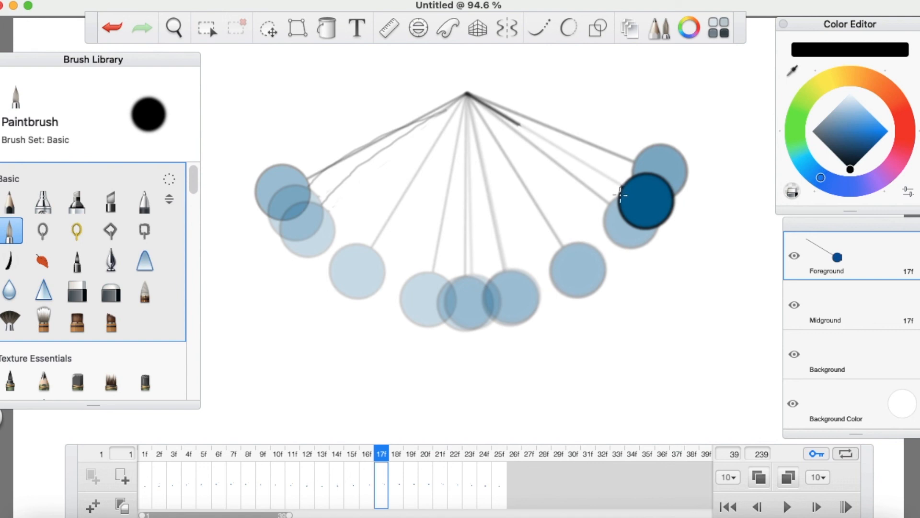
left_click_drag(620, 194, 523, 127)
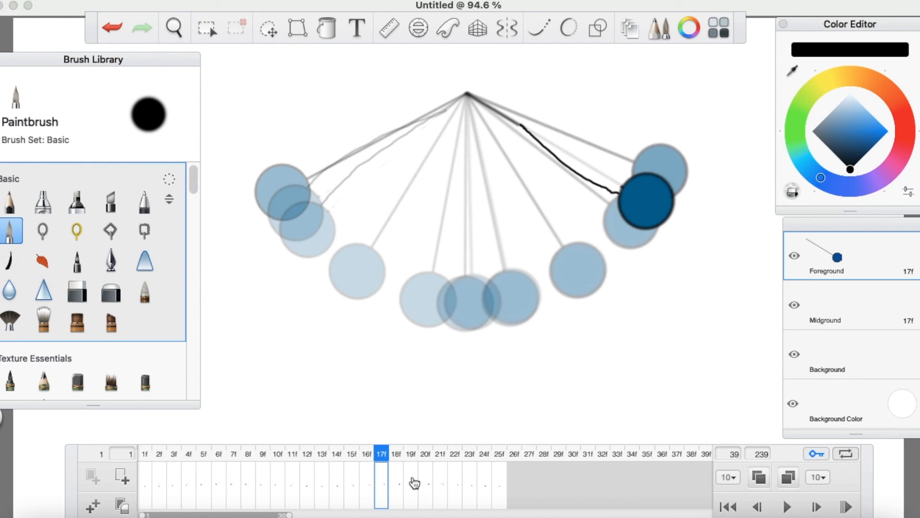
In frame 18, erase the string's outer section and repaint it as a curved black line joining the ball's lower edge.
left_click(396, 488)
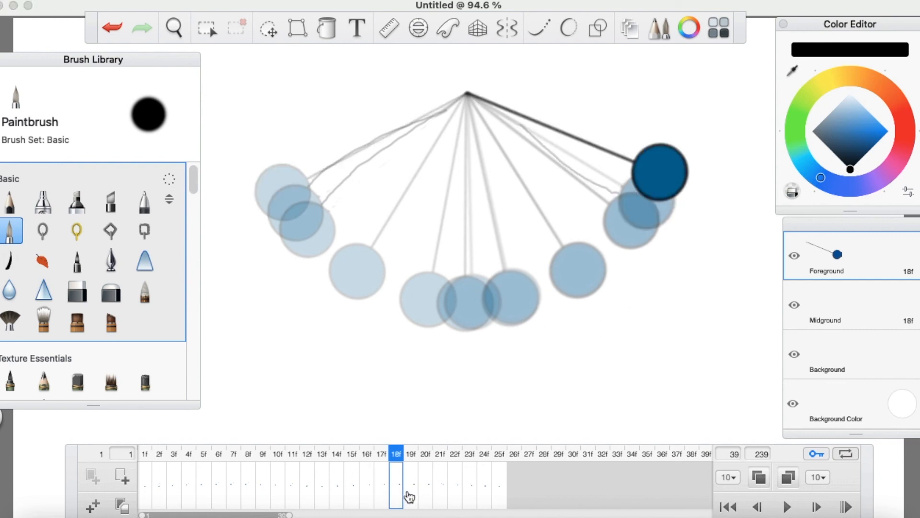
left_click(77, 291)
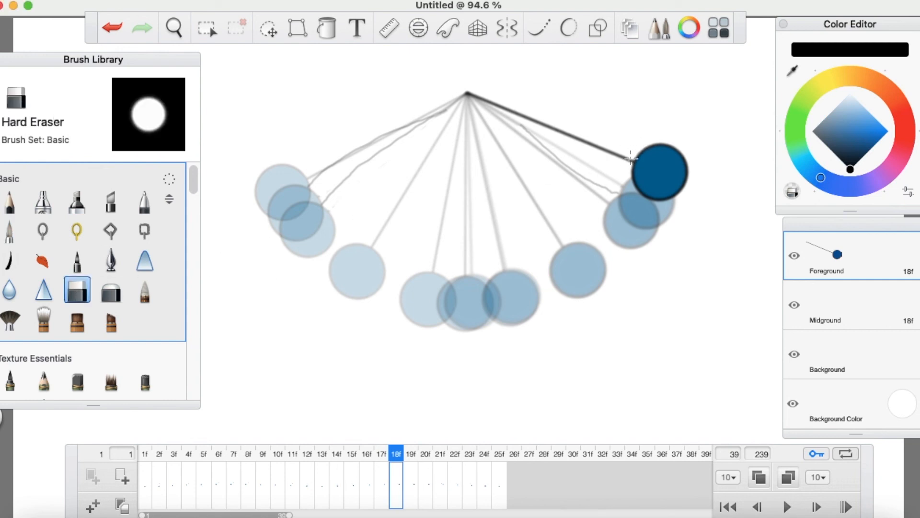
left_click_drag(629, 164, 537, 113)
left_click_drag(570, 142, 590, 134)
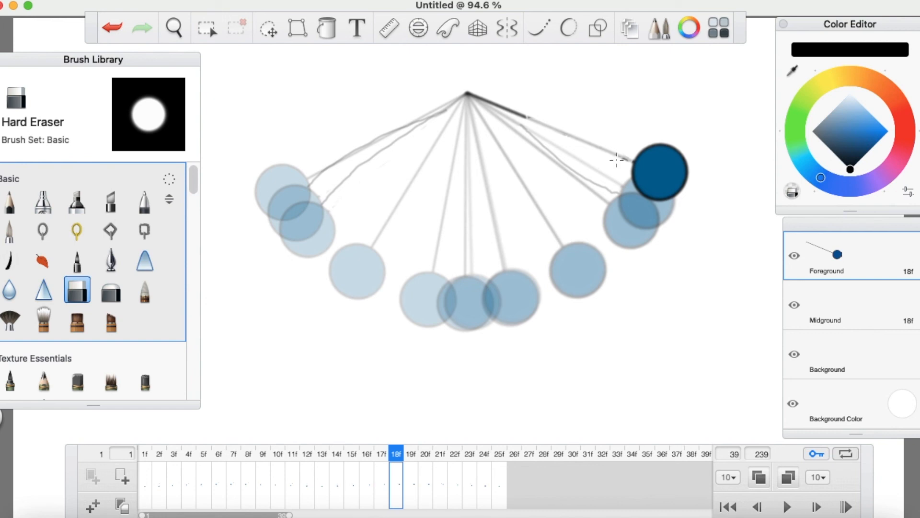
left_click(9, 230)
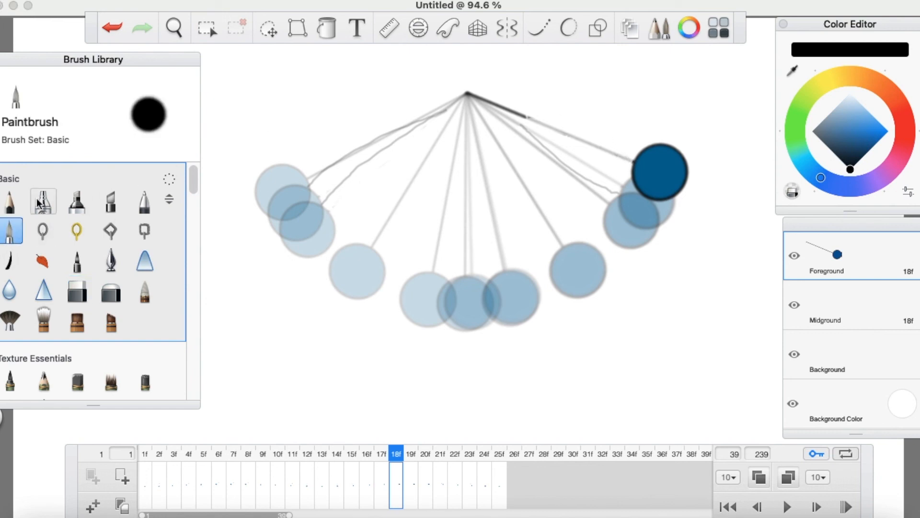
left_click_drag(634, 184, 538, 122)
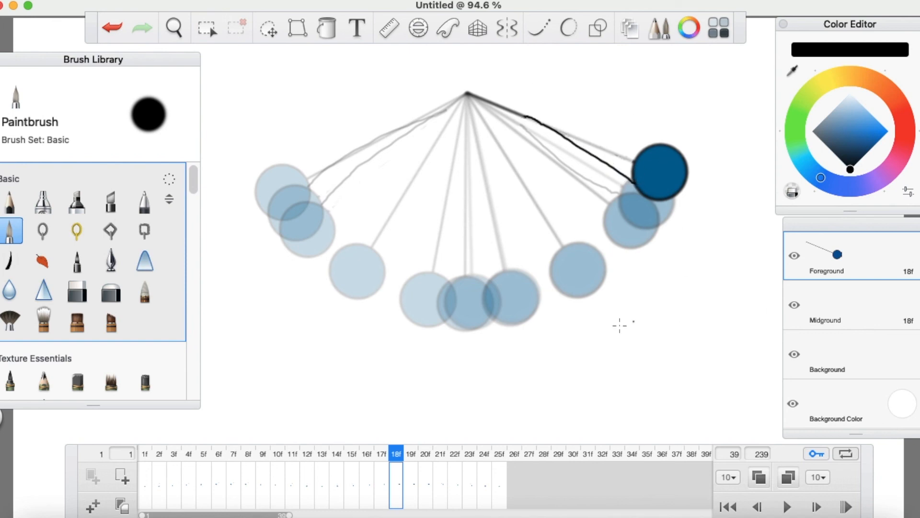
In frame 21, erase the outer section of the straight string and repaint it as an upward-bowed black line from the ball's upper edge.
left_click(411, 482)
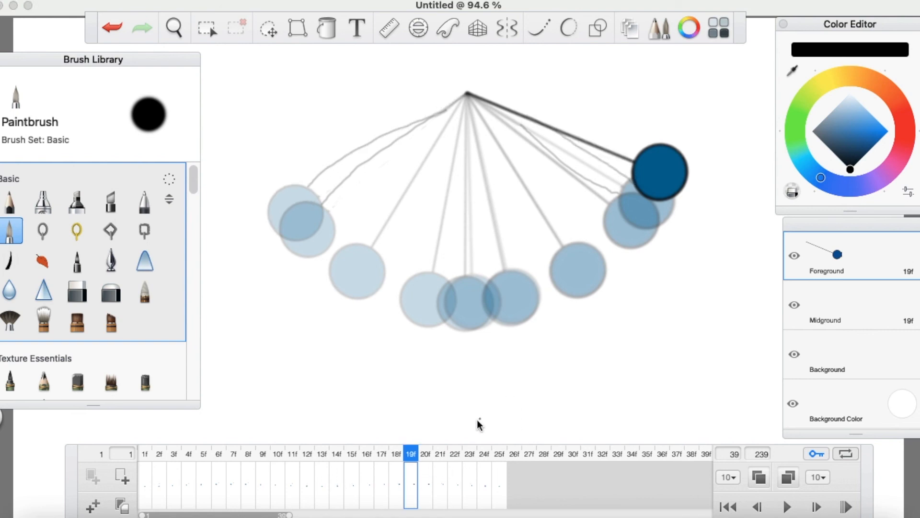
left_click(426, 493)
left_click(451, 494)
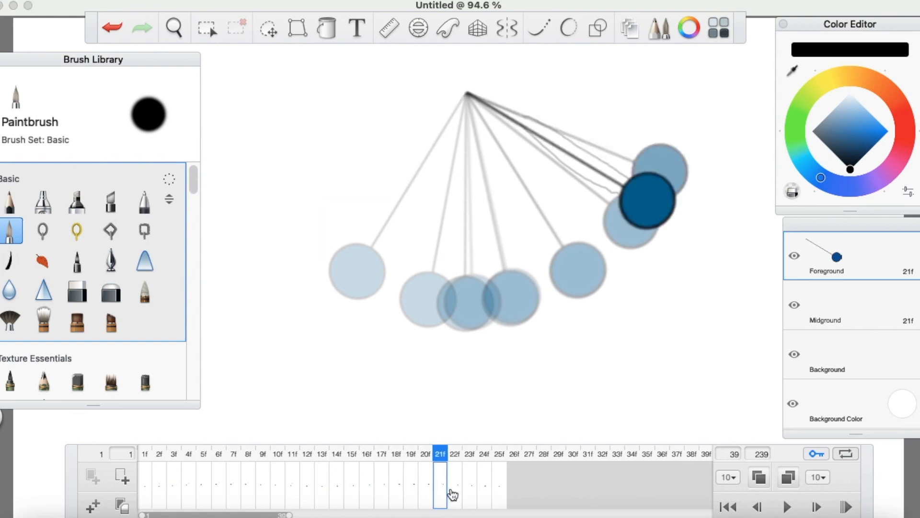
left_click(78, 291)
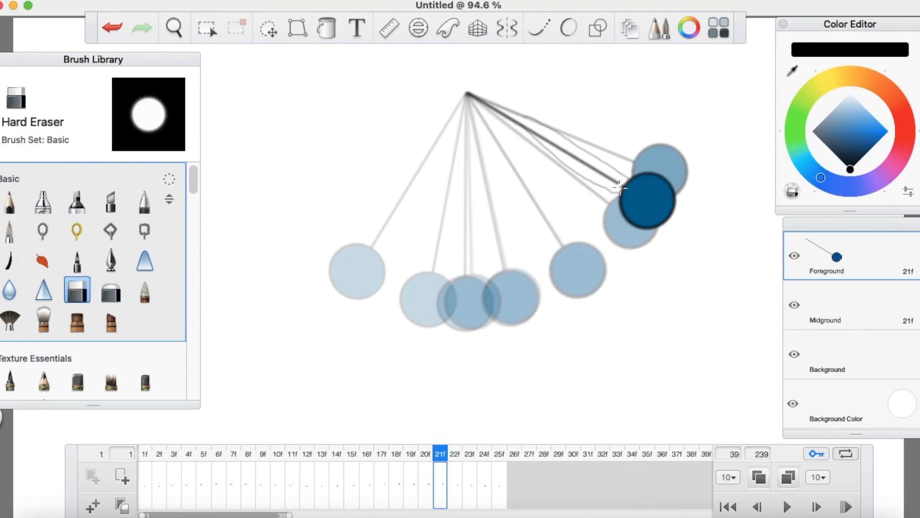
left_click_drag(613, 178, 537, 137)
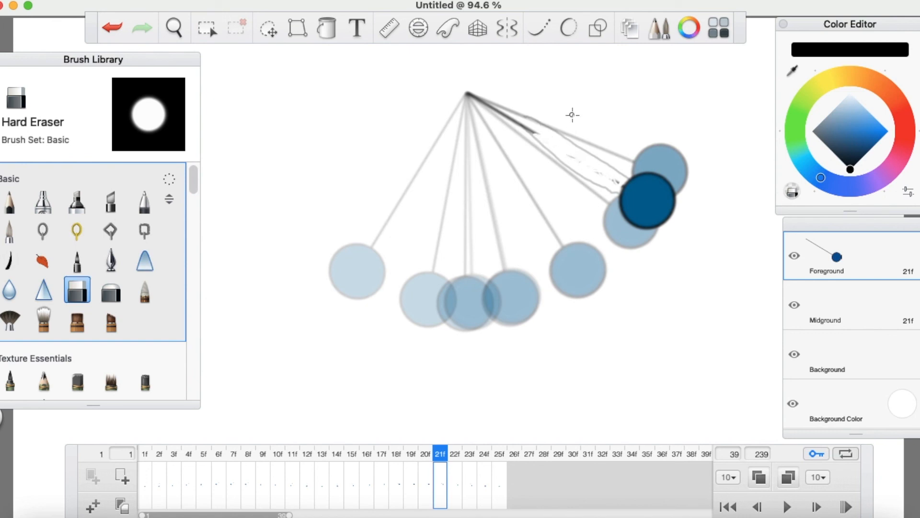
left_click(11, 231)
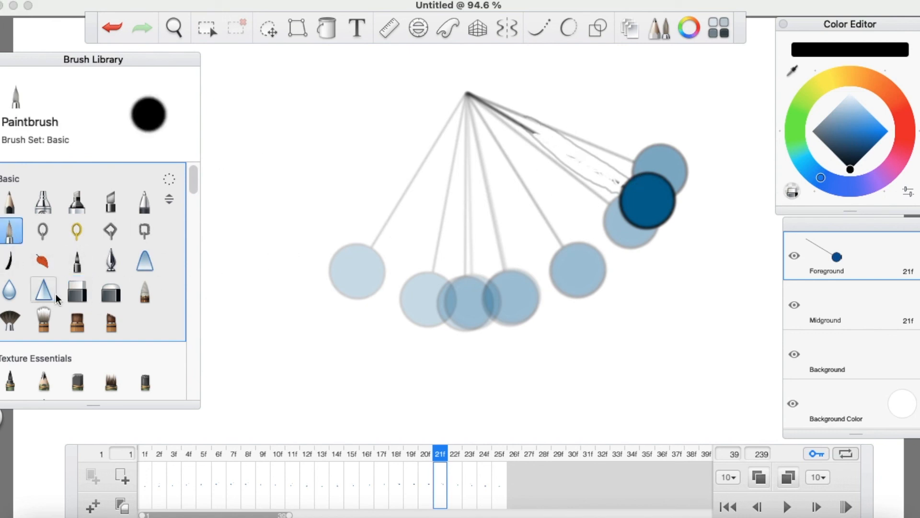
left_click(77, 291)
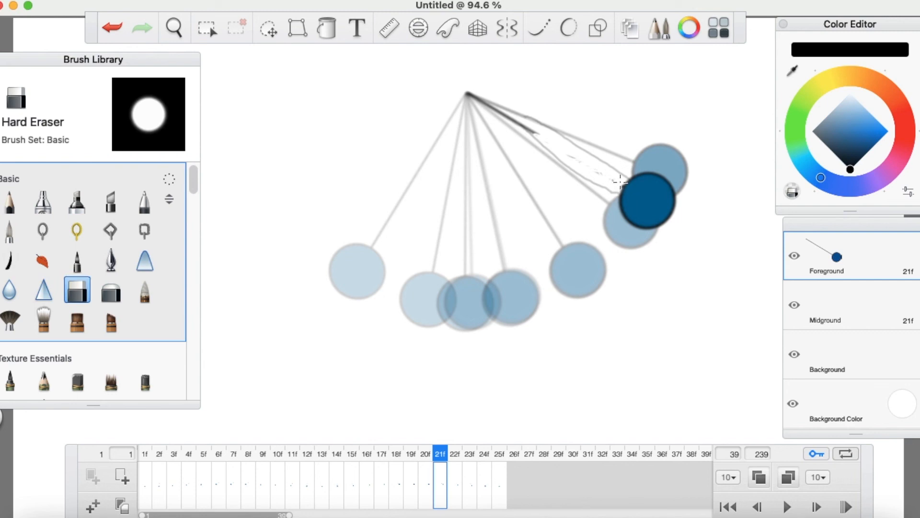
left_click(12, 231)
left_click_drag(636, 177, 551, 145)
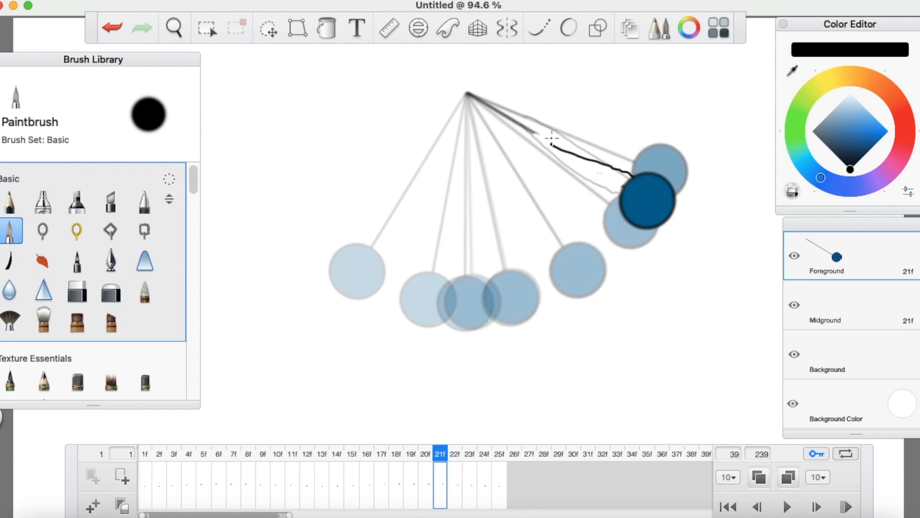
key("super+z")
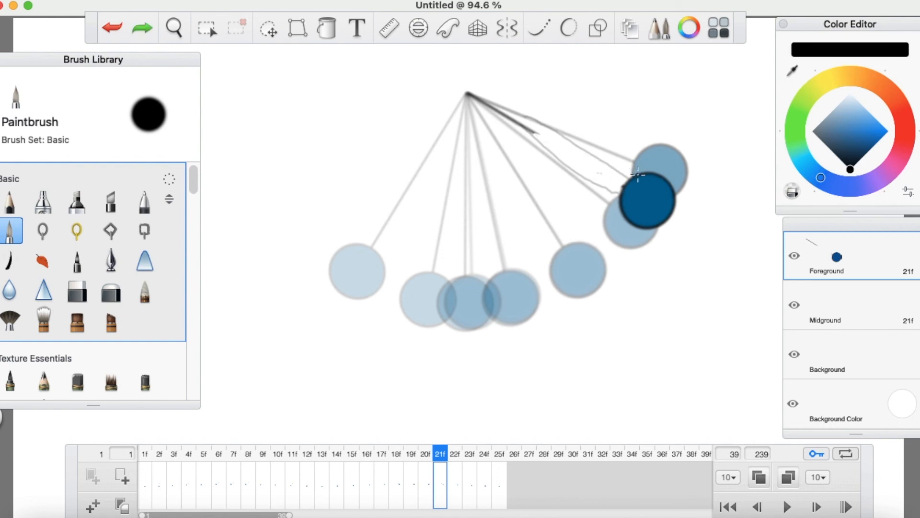
left_click_drag(639, 177, 532, 131)
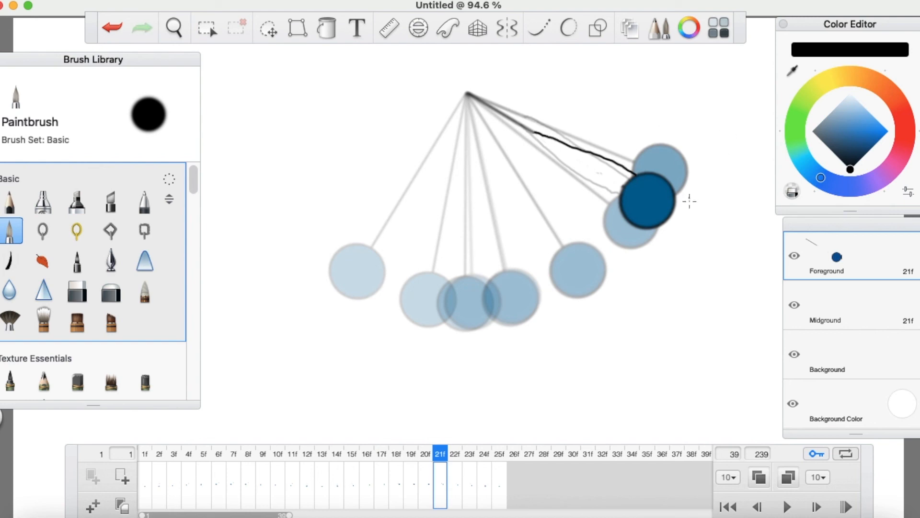
In frame 22, erase the string's outer section and repaint it as an upward-bowed black line between the ball and the remaining string.
left_click(455, 482)
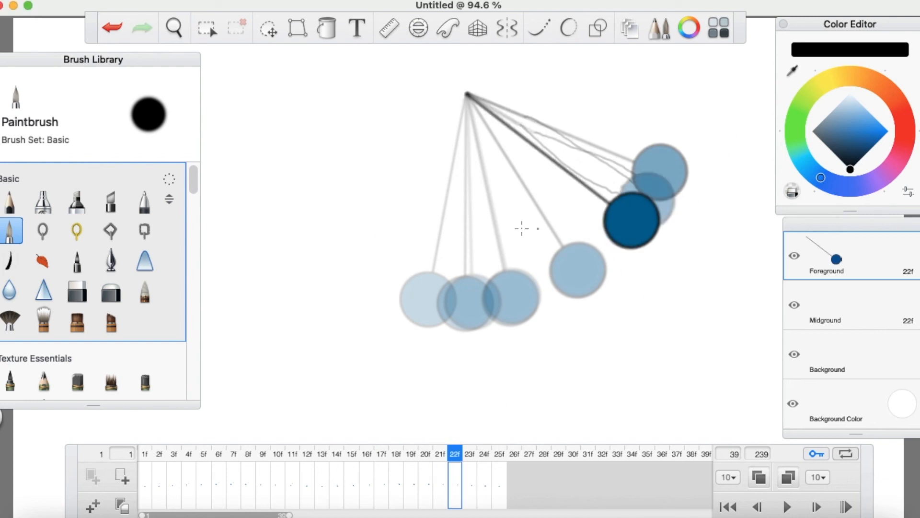
left_click(79, 292)
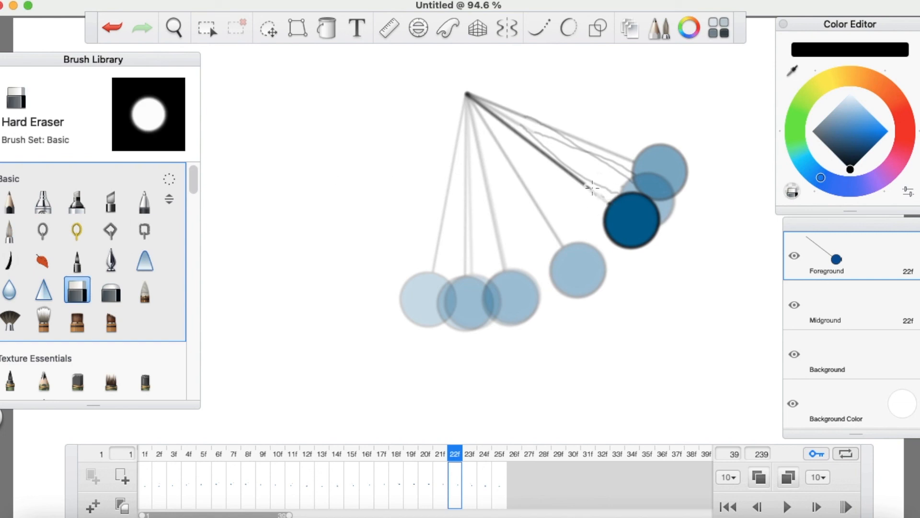
mouse_move(586, 184)
left_mouse_down()
mouse_move(563, 166)
mouse_move(587, 181)
mouse_move(601, 144)
mouse_move(550, 145)
mouse_move(553, 158)
mouse_move(542, 155)
left_mouse_up()
left_click(12, 232)
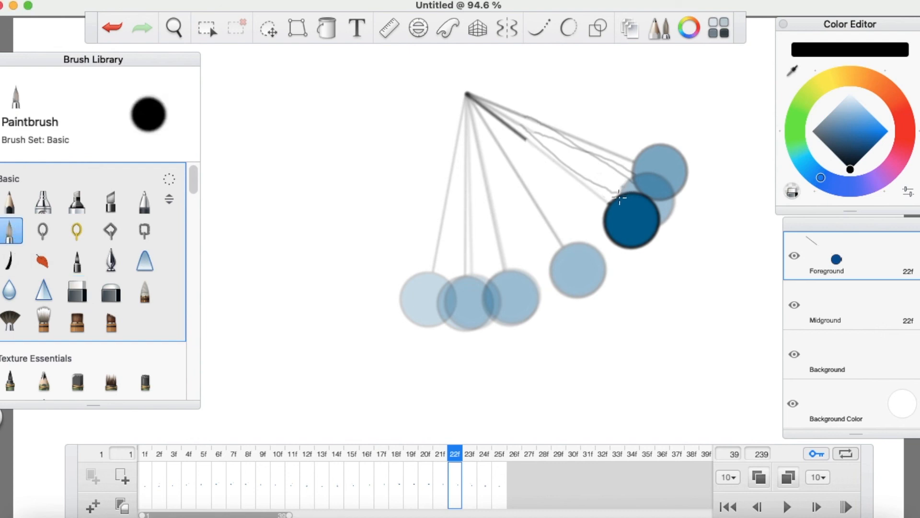
left_click_drag(610, 189, 528, 142)
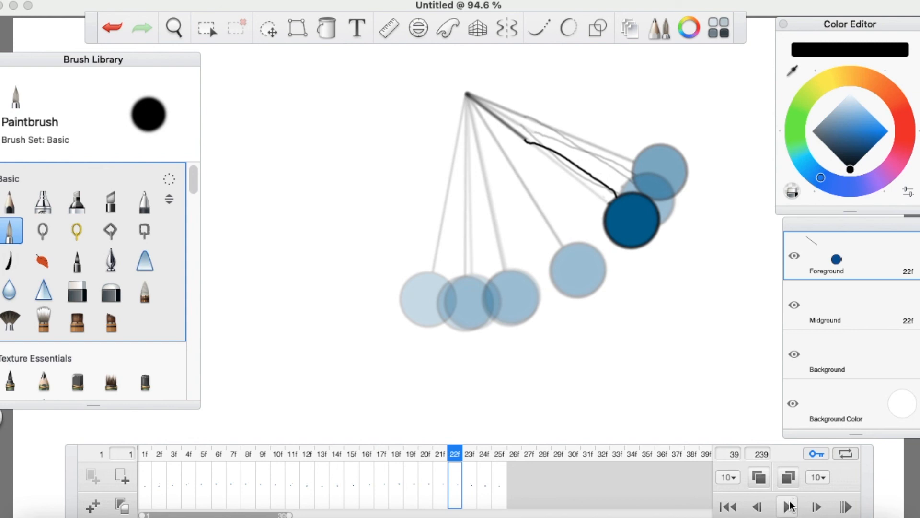
Play back the pendulum animation, comparing playback with looping switched off and switched on again.
left_click(787, 507)
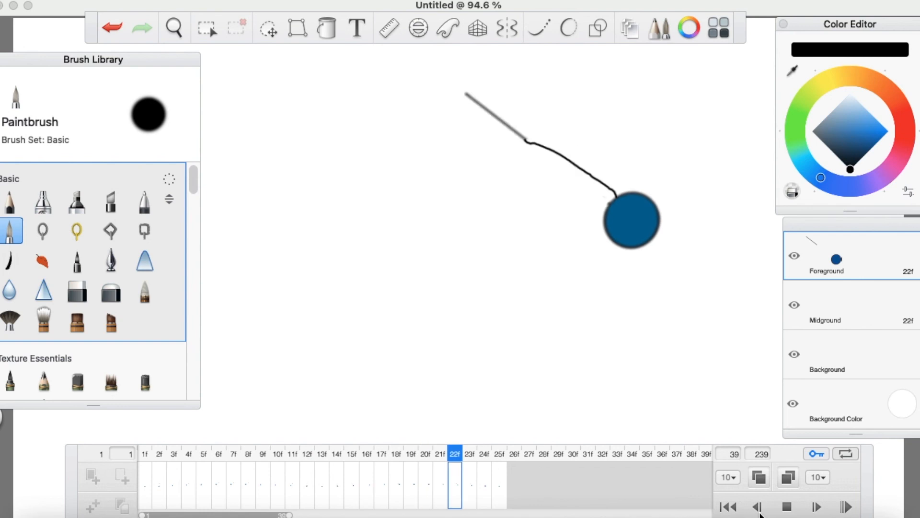
left_click(786, 507)
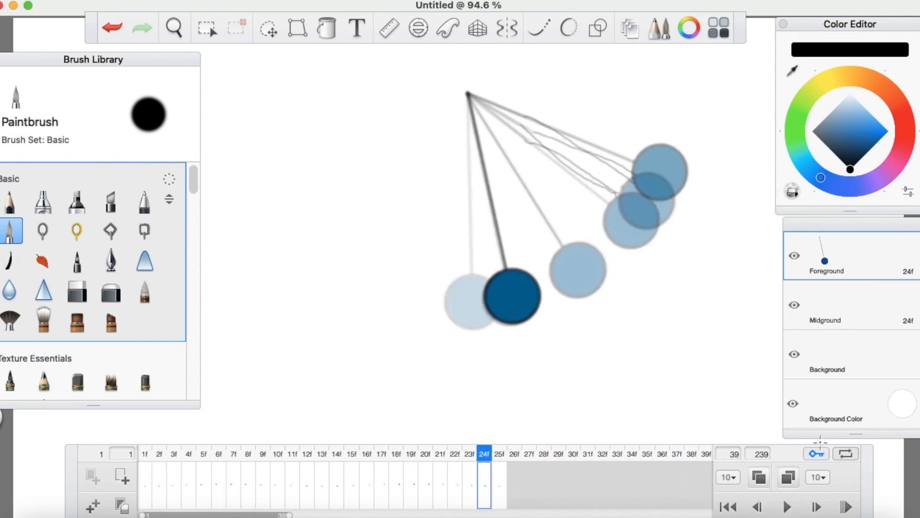
left_click(846, 454)
left_click(787, 507)
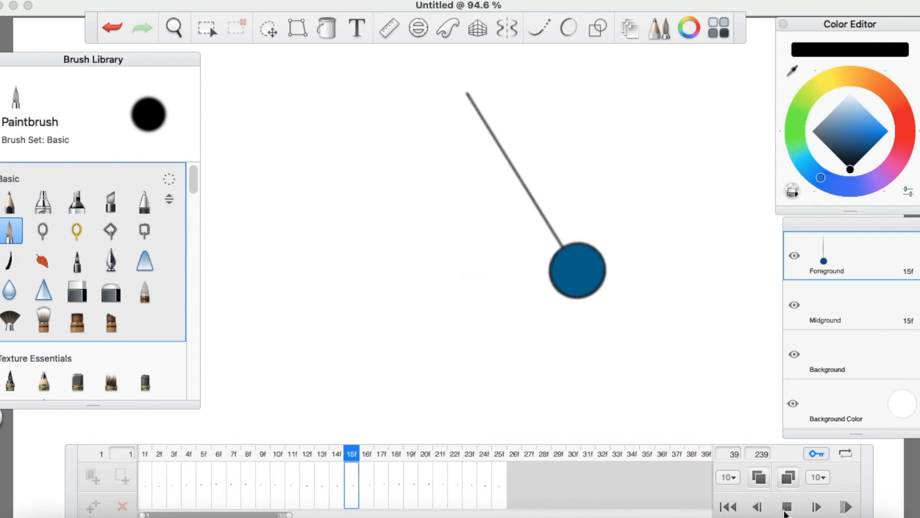
left_click(787, 508)
left_click(849, 452)
left_click(787, 507)
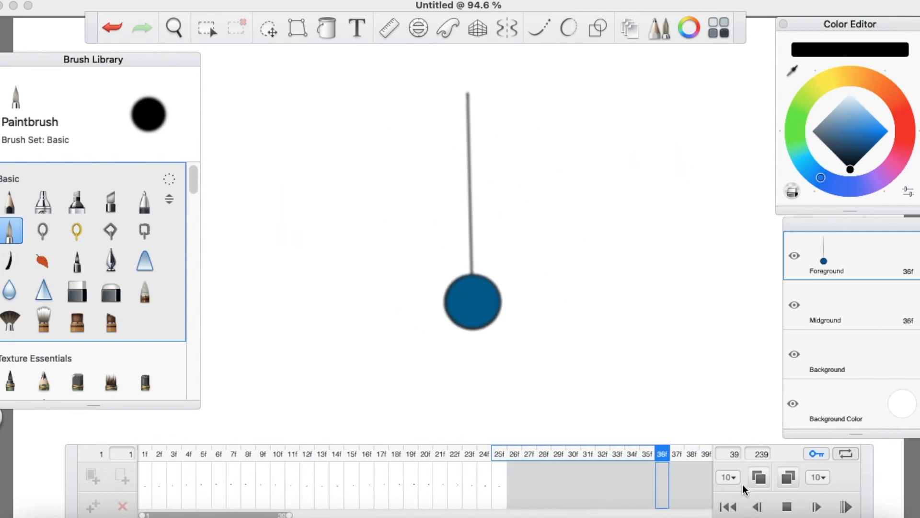
left_click(787, 508)
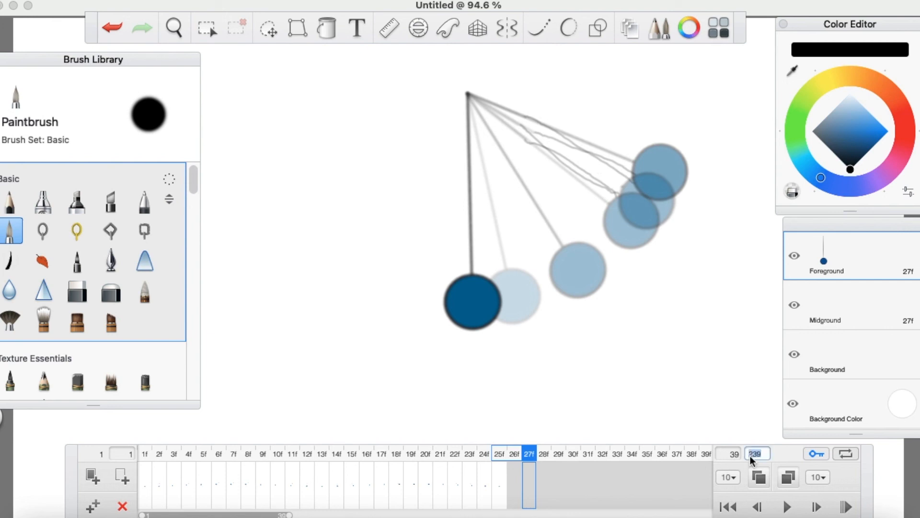
Set the FlipBook's total length to 25 frames and play the looping swing through to check it.
type("25")
key("Return")
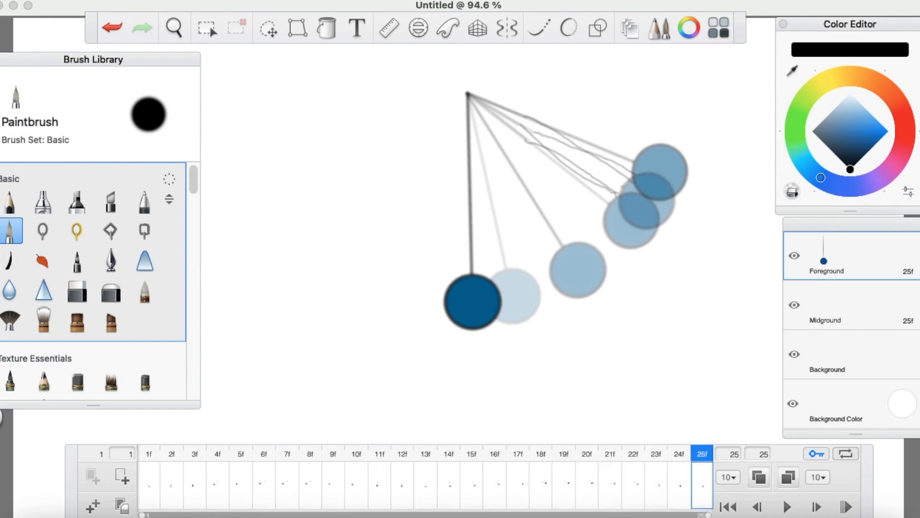
left_click(787, 507)
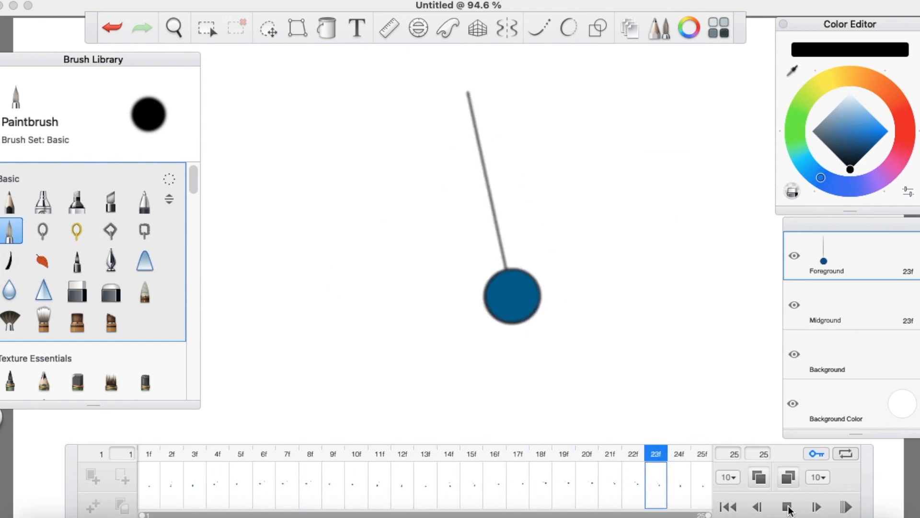
left_click(786, 507)
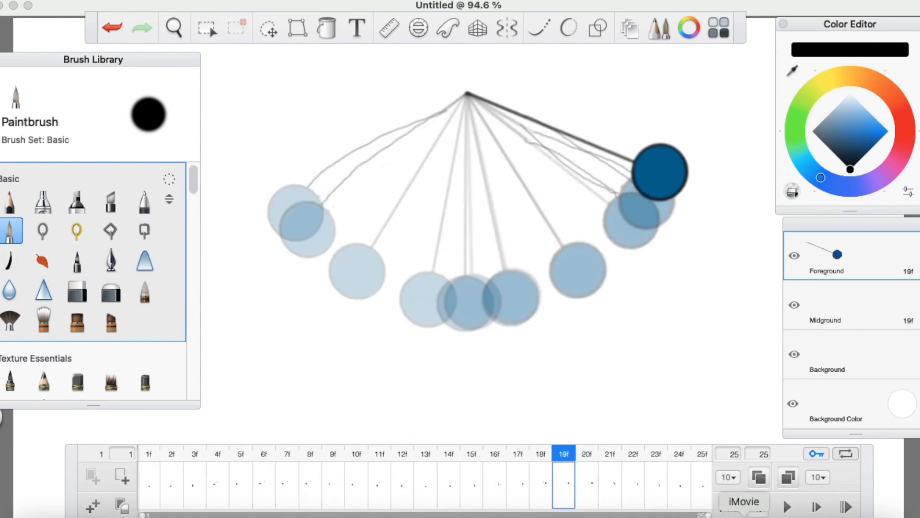